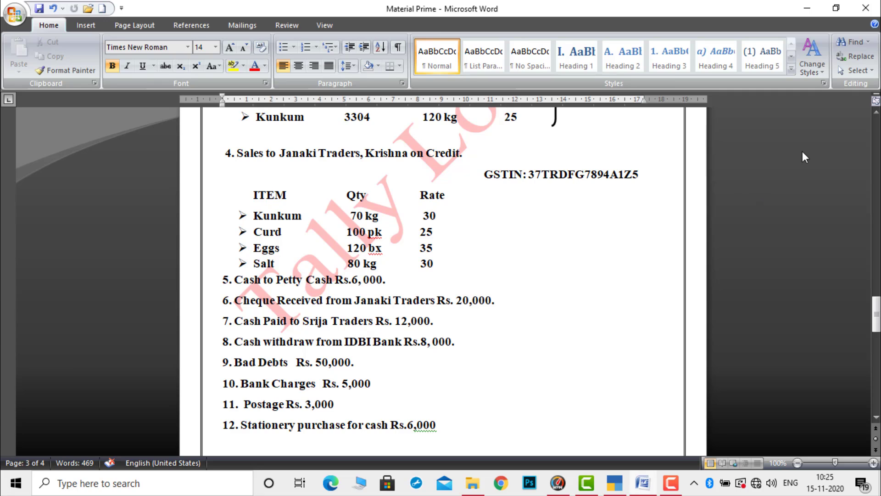
- Review the Problem-4 exercise for Sravya Traders from its transactions up to the heading
click(875, 117)
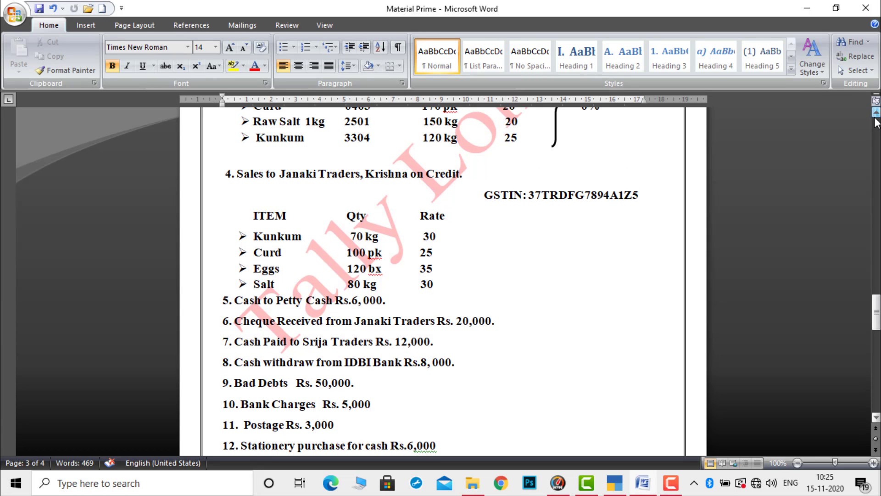
click(875, 118)
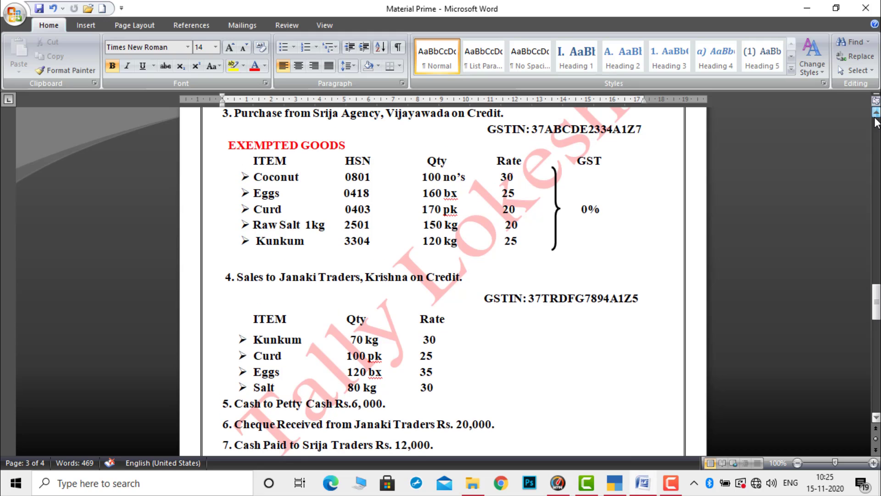
click(874, 118)
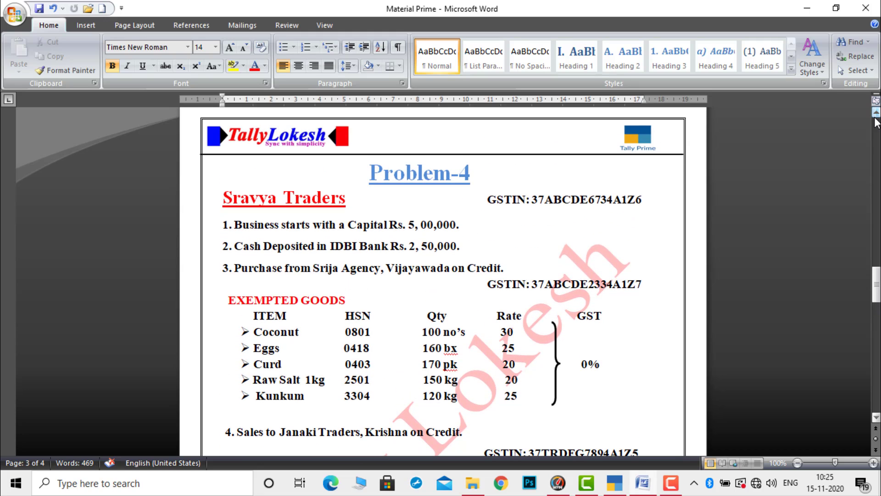
click(875, 118)
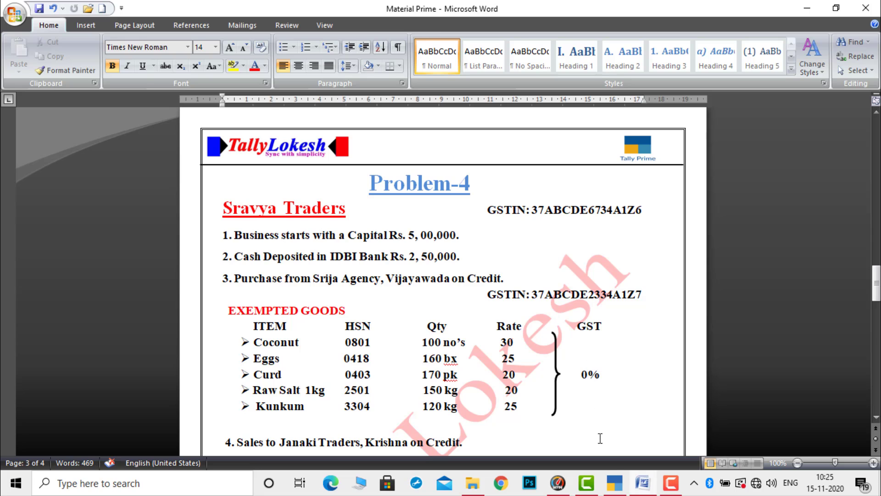
- Switch from the exercise document to TallyPrime and start creating a new company
click(806, 8)
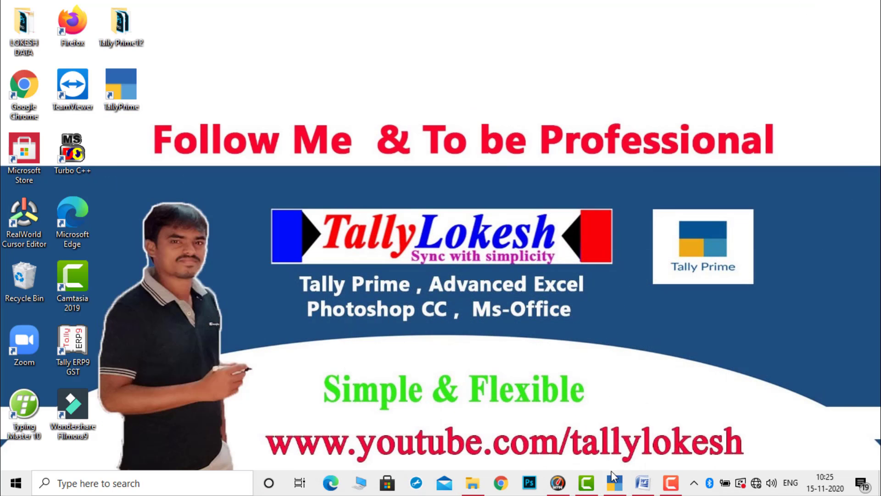
click(614, 487)
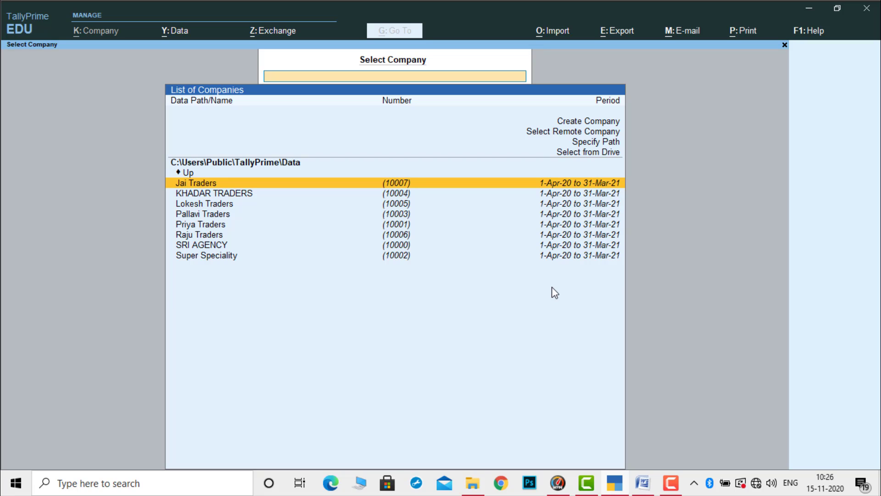
key(Up)
key(Up)
key(Up)
key(Up)
key(Up)
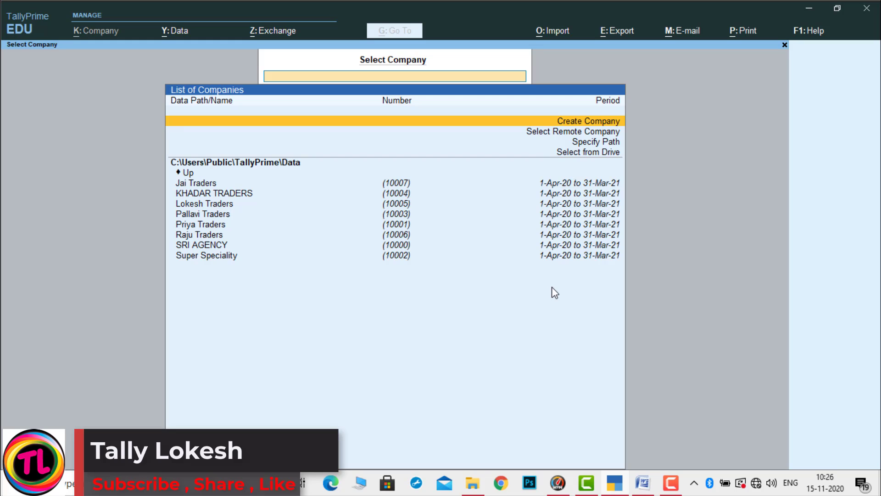
key(Return)
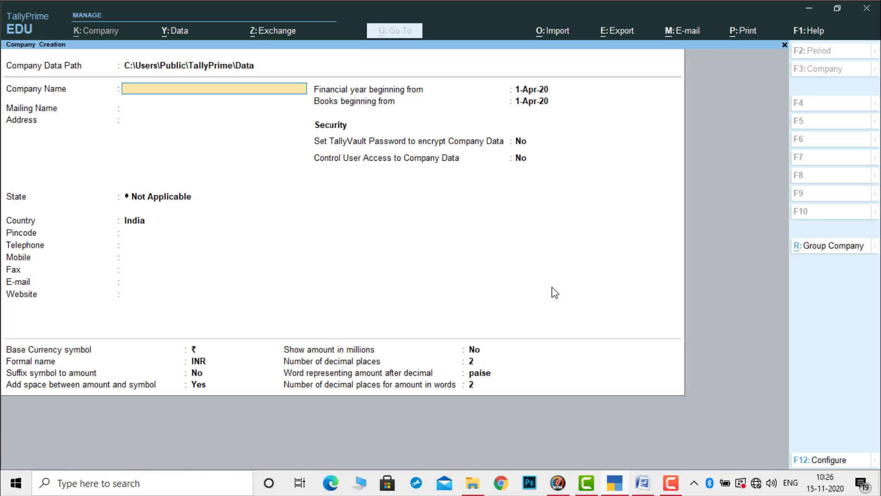
- Check the company name in the Word document and enter SRAVYA TRADERS as the company name in TallyPrime
click(614, 490)
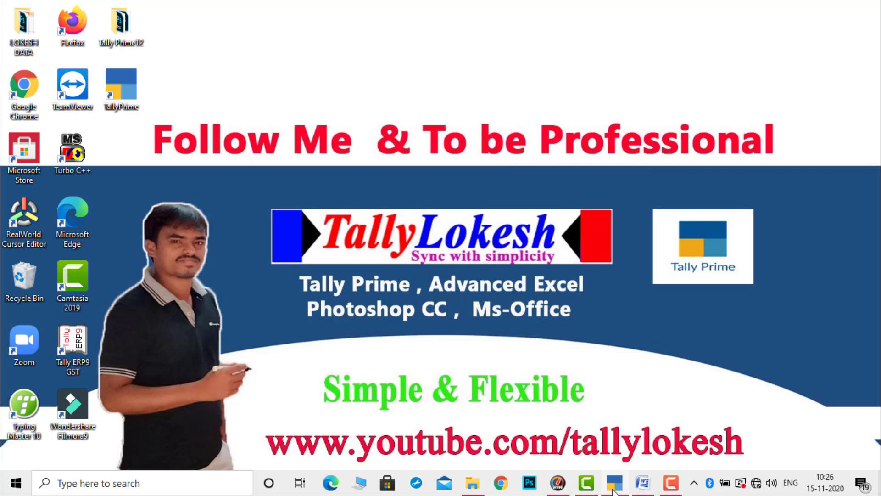
click(644, 483)
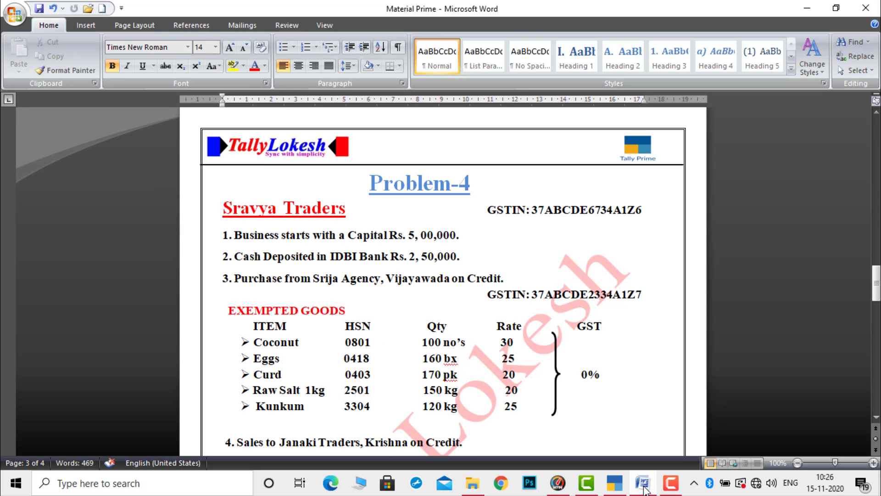
click(644, 490)
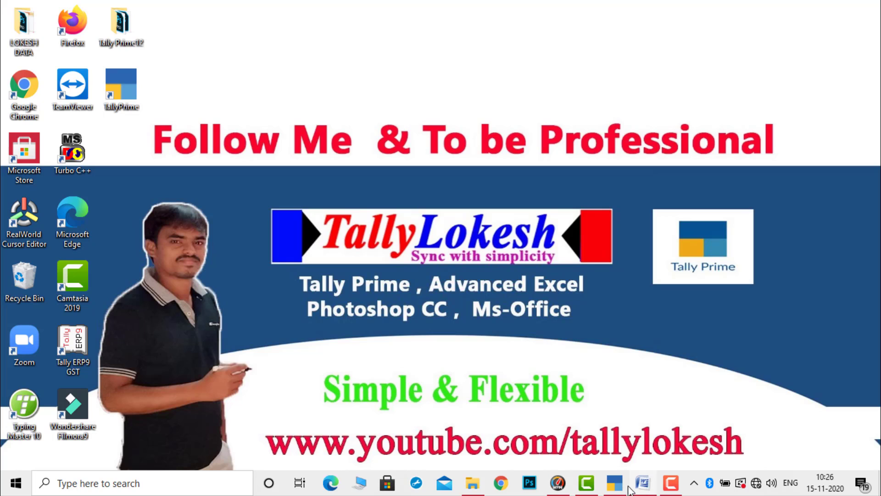
click(612, 490)
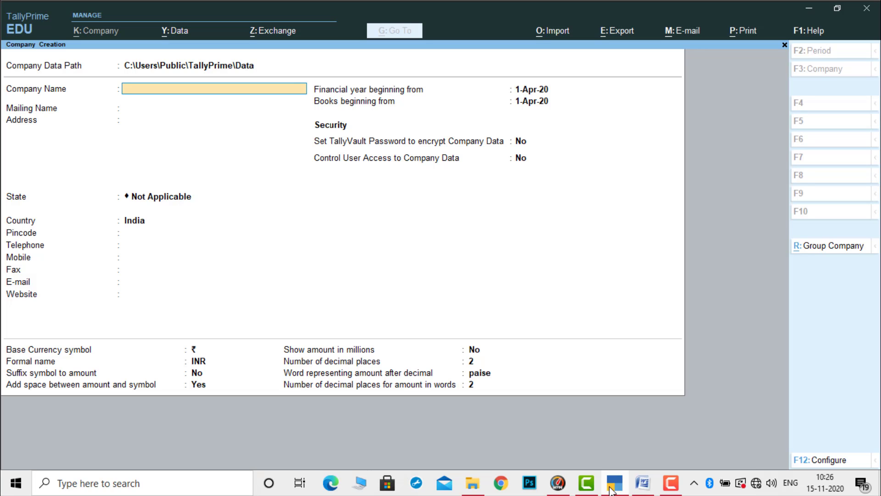
text(STR)
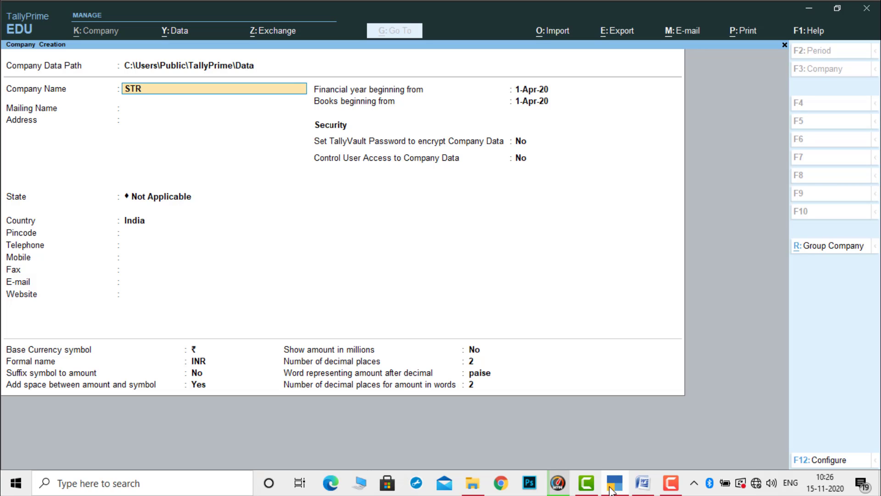
key(BackSpace)
key(BackSpace)
text(RAVYA TRADERS)
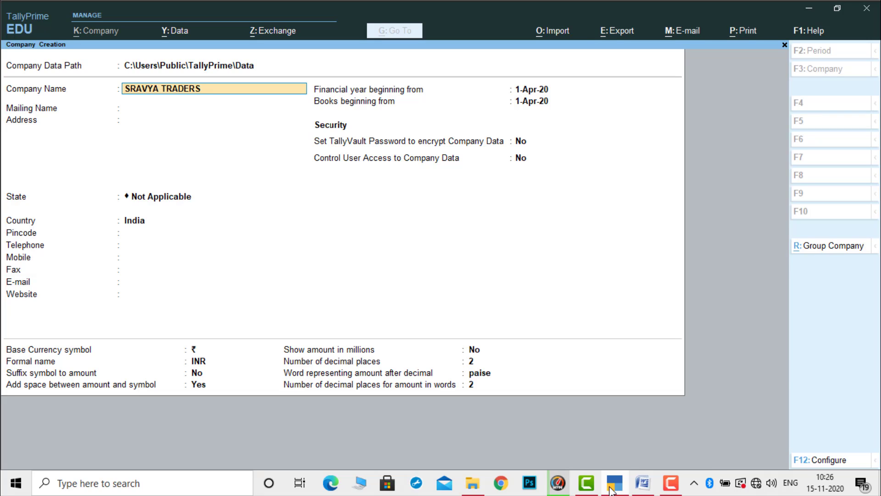
- Accept the mailing name, leave the address blank and set the state to Andhra Pradesh
key(Return)
key(Return)
key(Return)
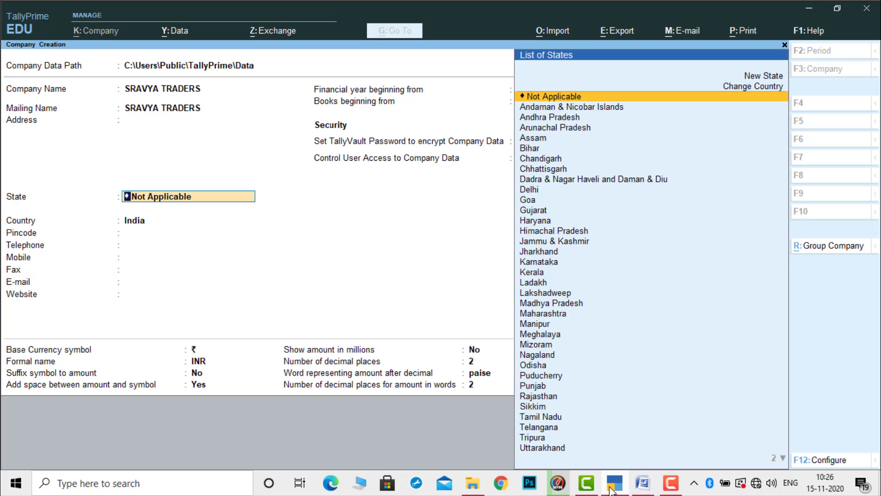
key(Down)
key(Down)
key(Return)
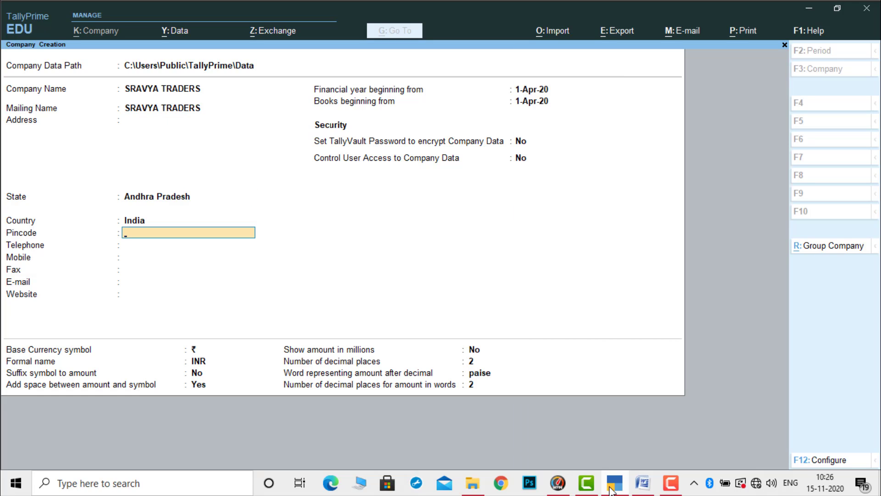
- Leave the pincode and contact details blank and save the new company
key(Return)
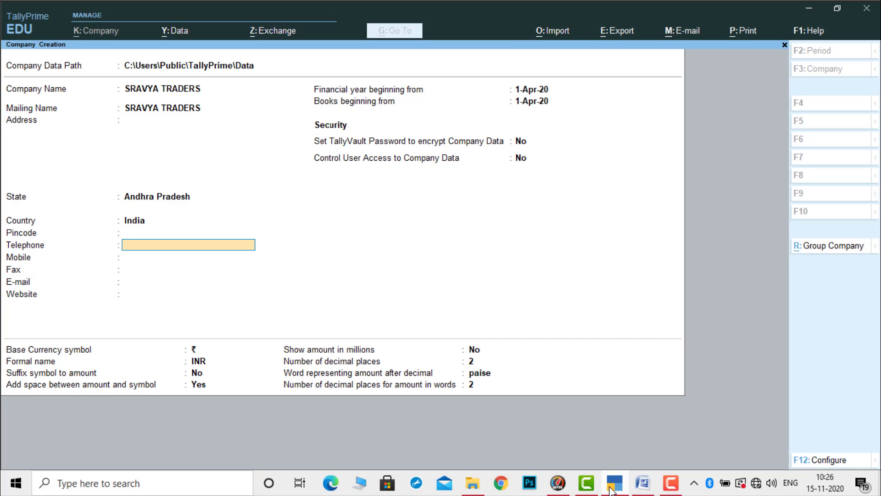
key(Return)
key(Return)
key(Return)
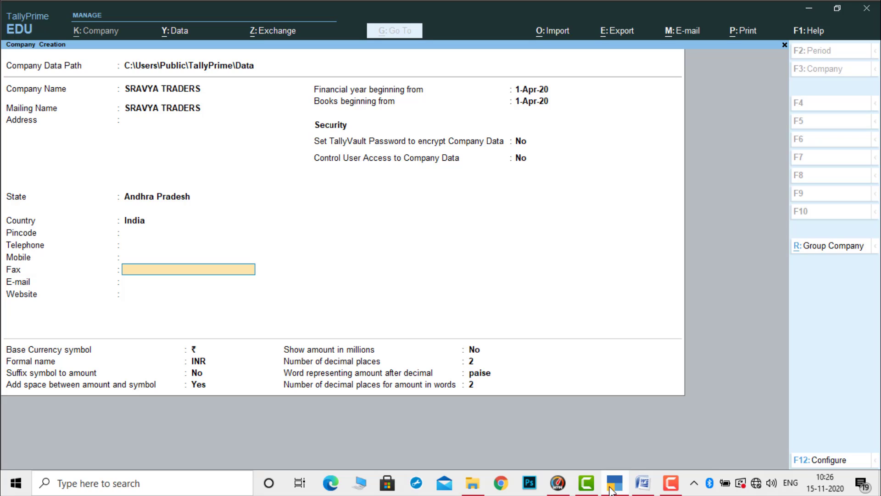
key(ctrl)
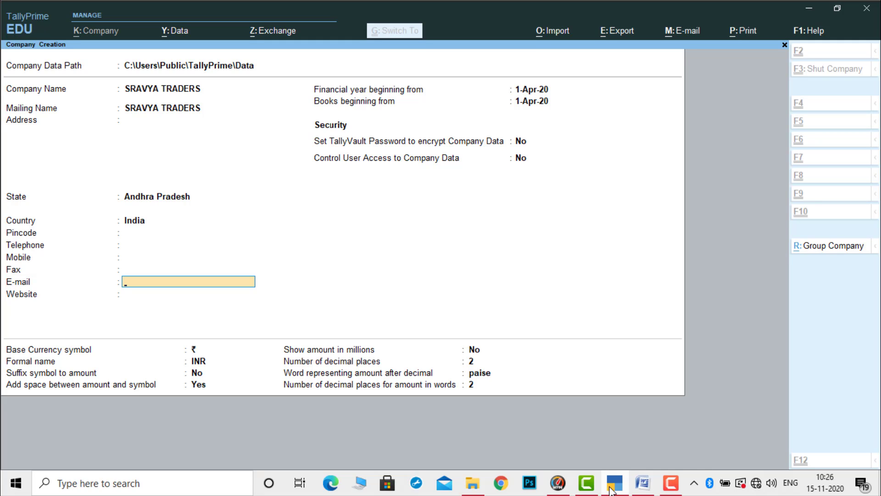
key(ctrl+a)
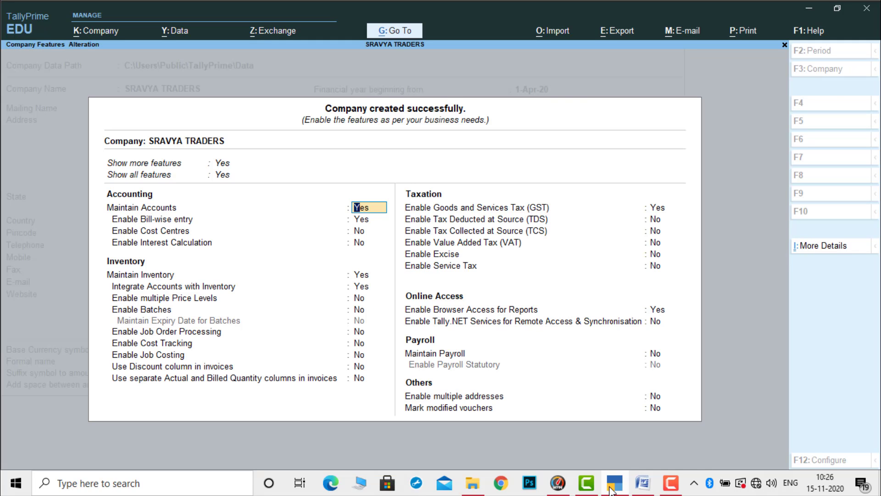
- Disable bill-wise entry and accept the other accounting and inventory features as set
key(Return)
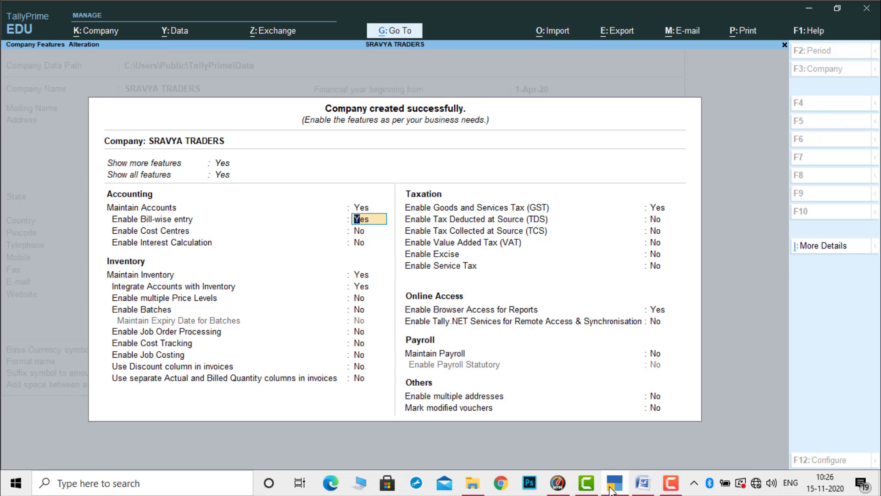
text(n)
key(Return)
key(Return)
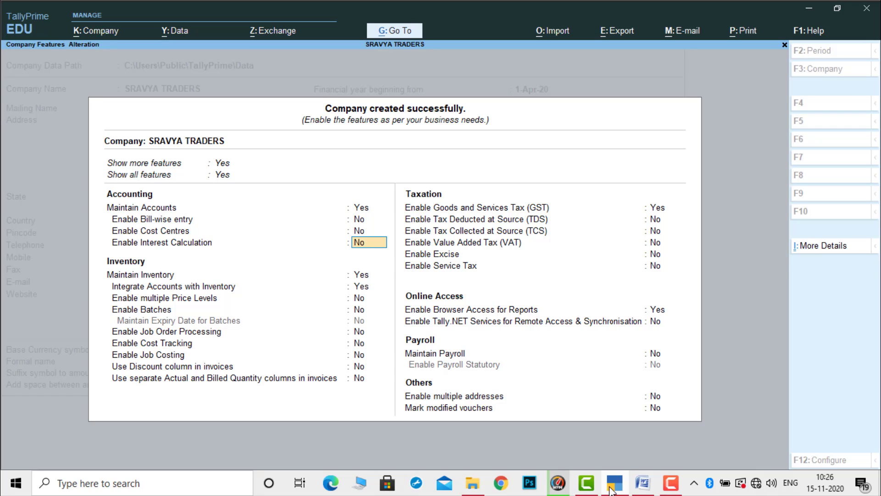
key(Return)
key(Return)
key(Return)
key(Return)
key(Return)
key(Return)
key(Return)
key(Return)
key(Return)
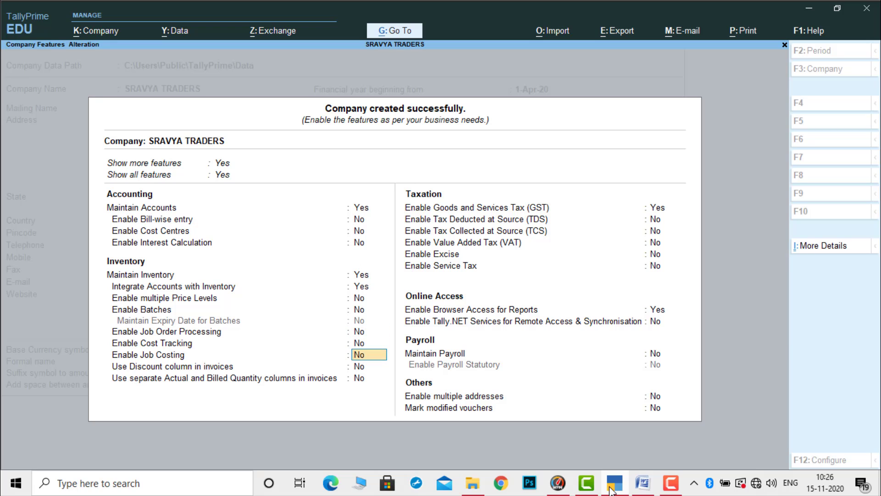
key(Return)
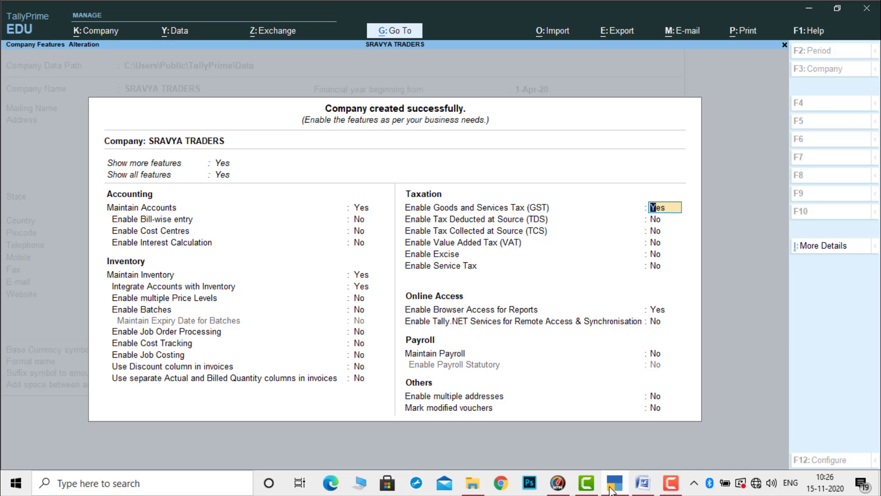
- Accept GST as enabled and keep the Regular registration type, applicable from 1-Apr-20, in the GST details
key(Return)
key(Return)
key(Return)
key(Return)
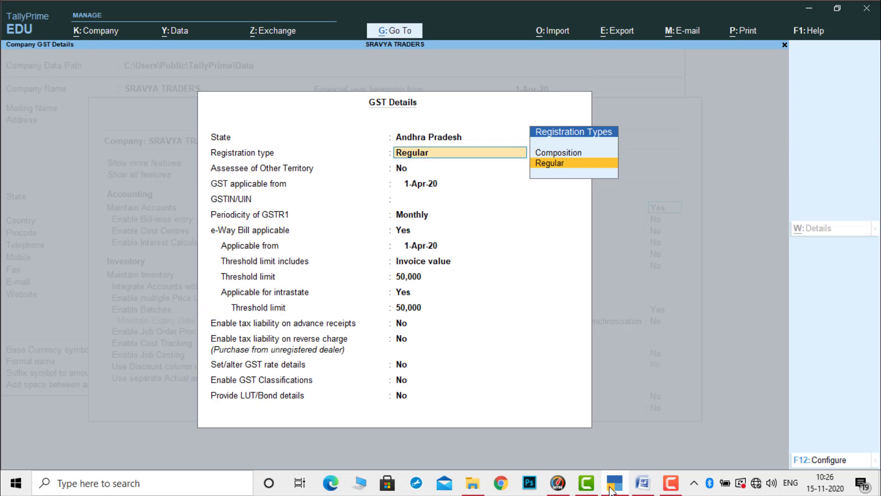
key(Return)
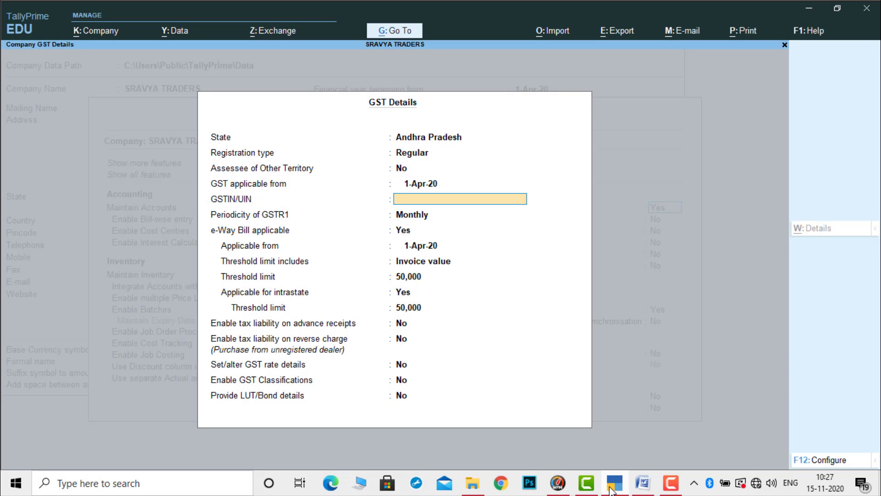
- Copy the Sravya Traders GSTIN from the Word document into the GSTIN/UIN field of TallyPrime's GST details
click(641, 488)
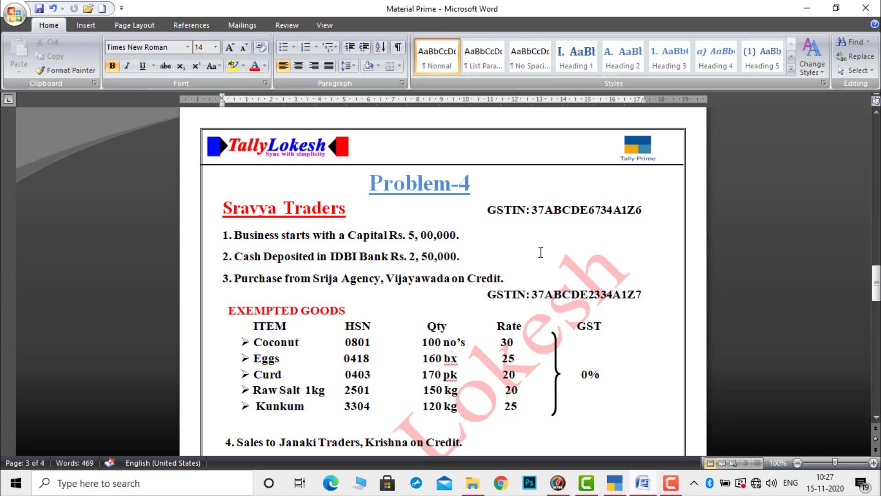
drag(534, 214, 641, 208)
key(ctrl+c)
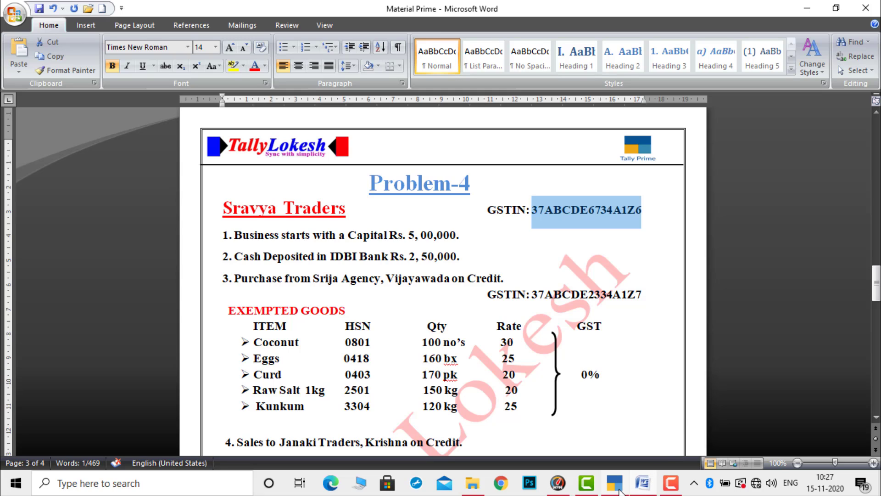
mouse_move(620, 491)
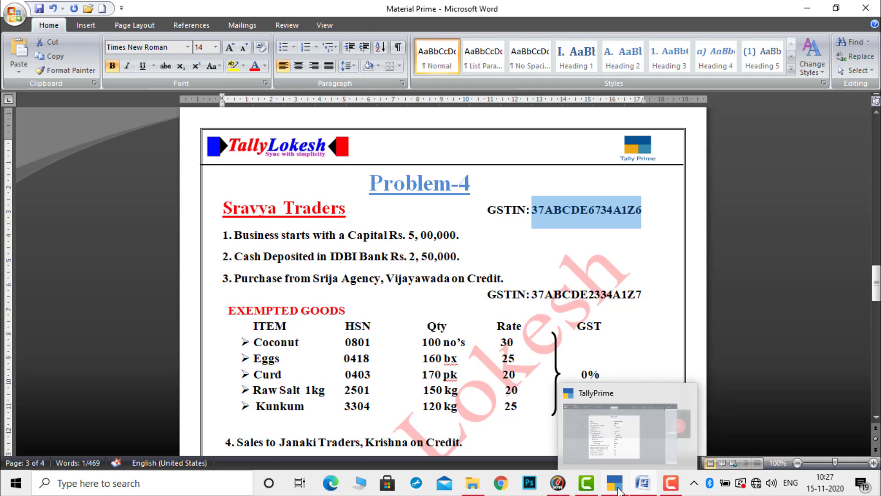
click(615, 482)
key(ctrl)
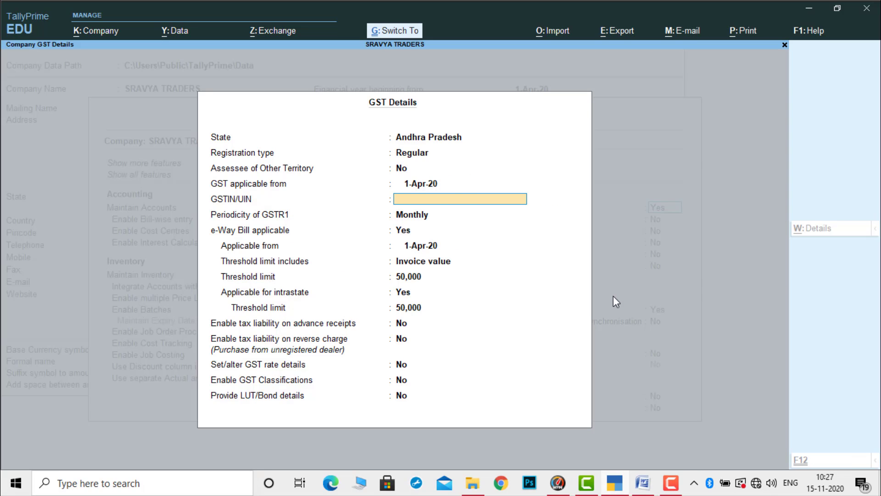
key(ctrl+v)
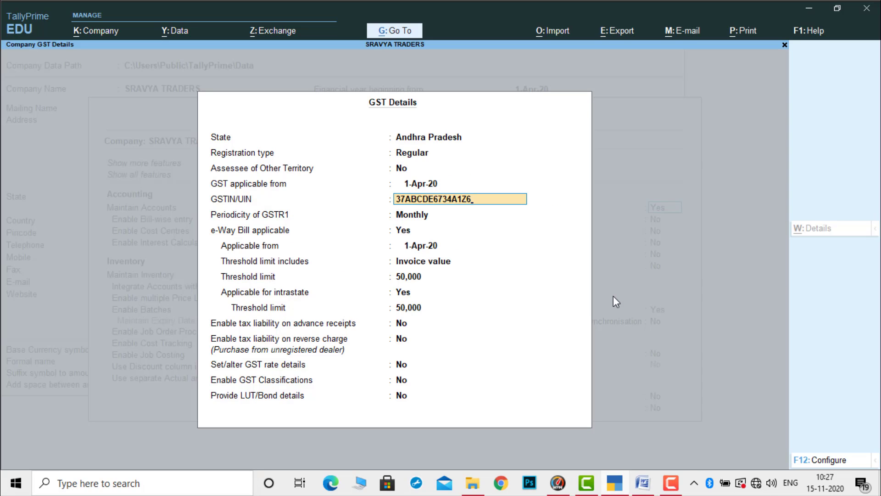
key(Return)
- Keep the GSTR1 periodicity at Monthly and save the GST details and company features
key(Return)
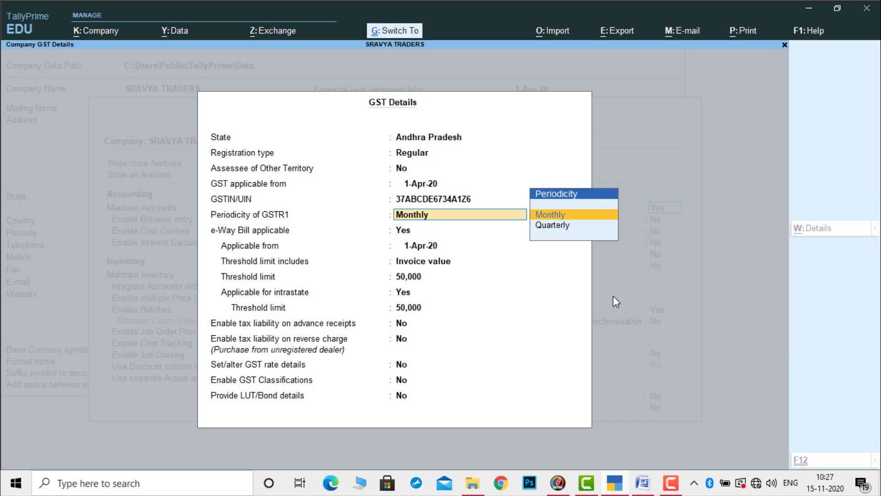
key(ctrl+a)
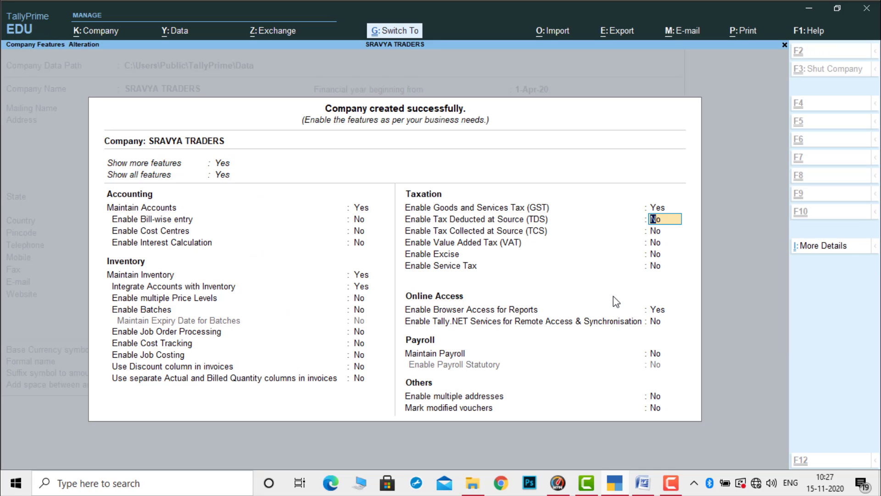
key(ctrl+a)
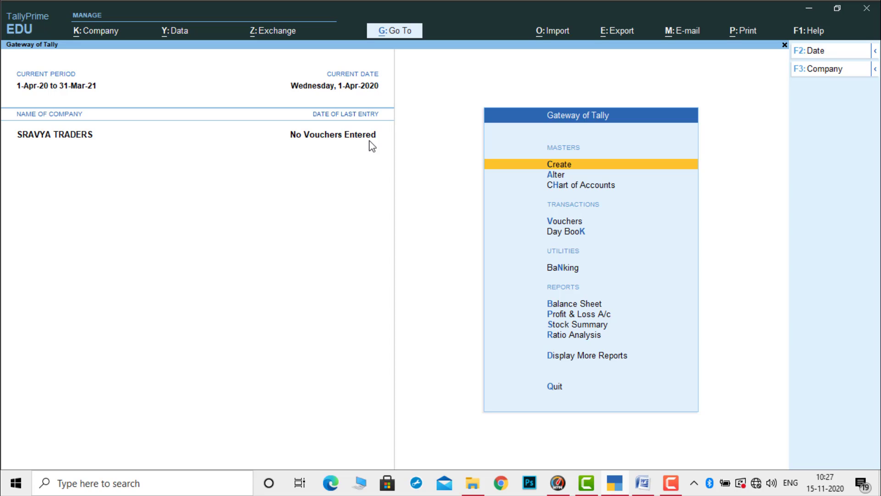
- Create a ledger named Capital under the Capital Account group and save it
key(Return)
key(Down)
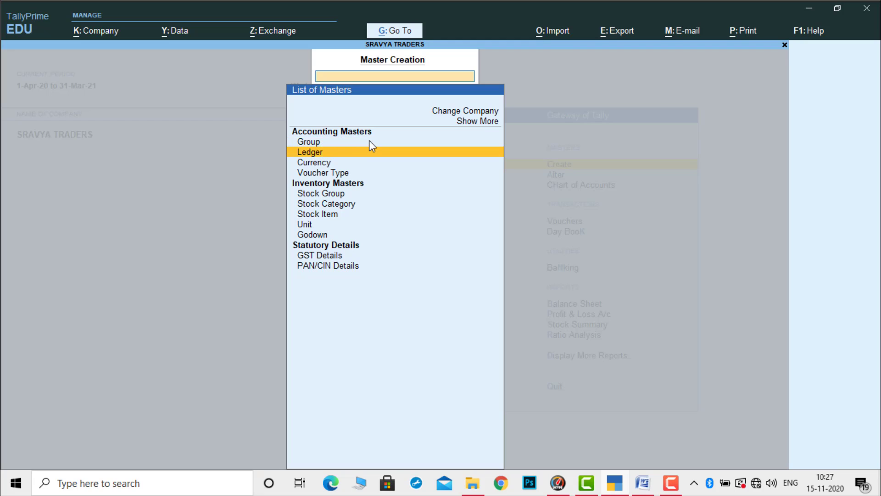
key(Return)
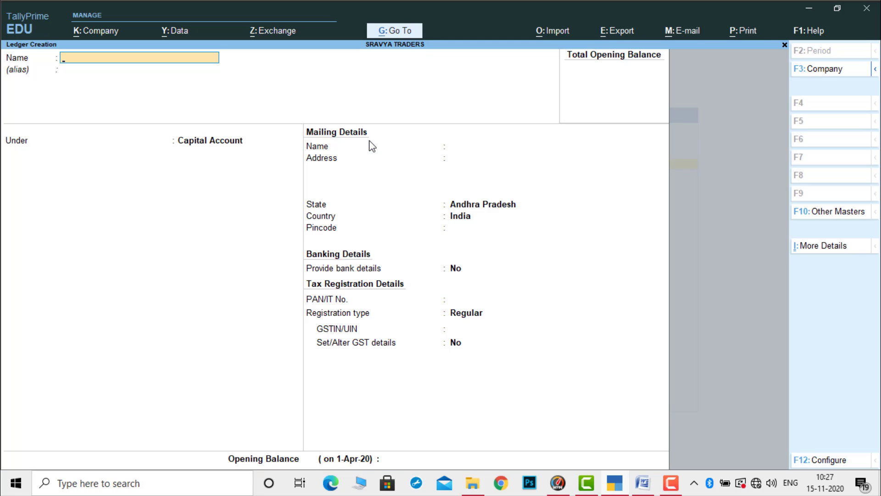
text(CAP)
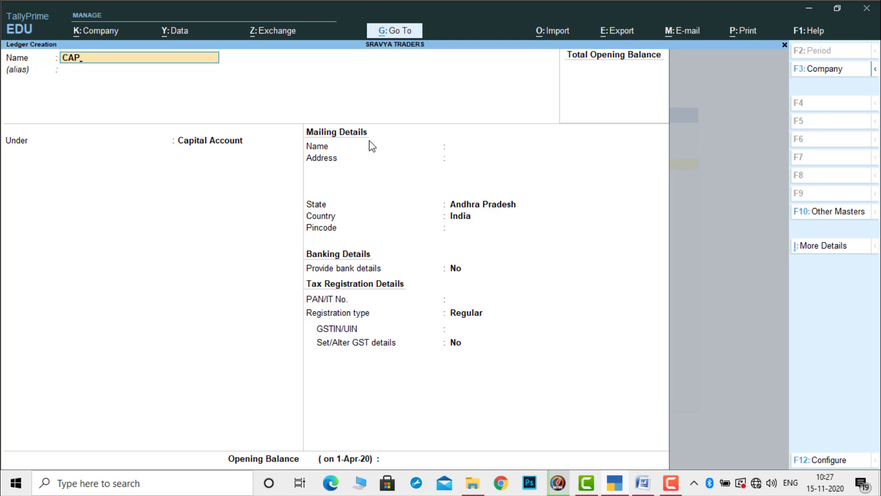
key(BackSpace)
key(BackSpace)
text(ap)
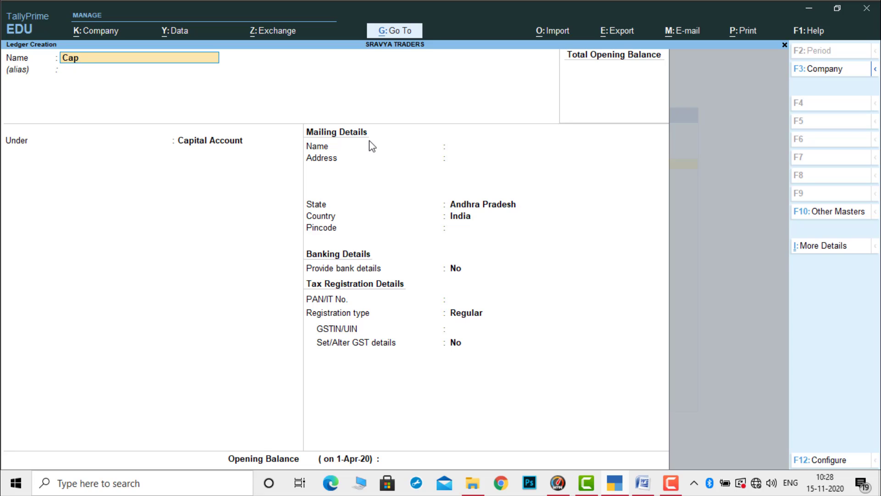
text(ital)
key(Return)
key(Return)
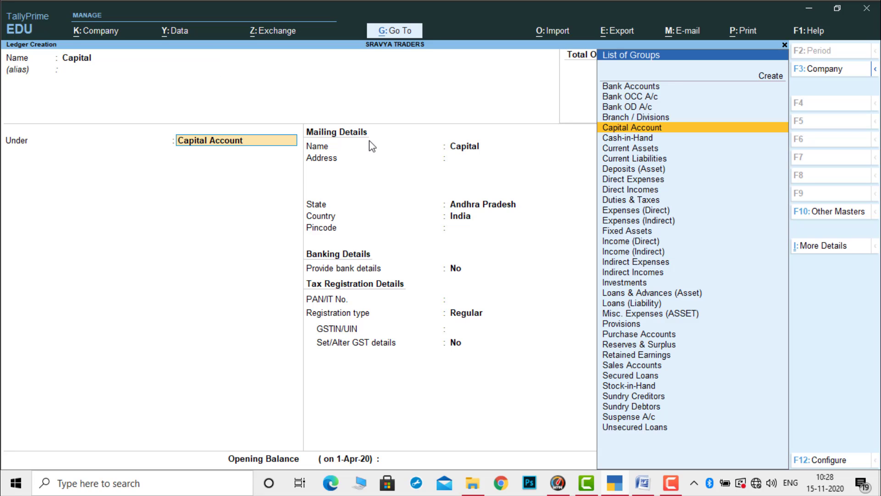
key(ctrl)
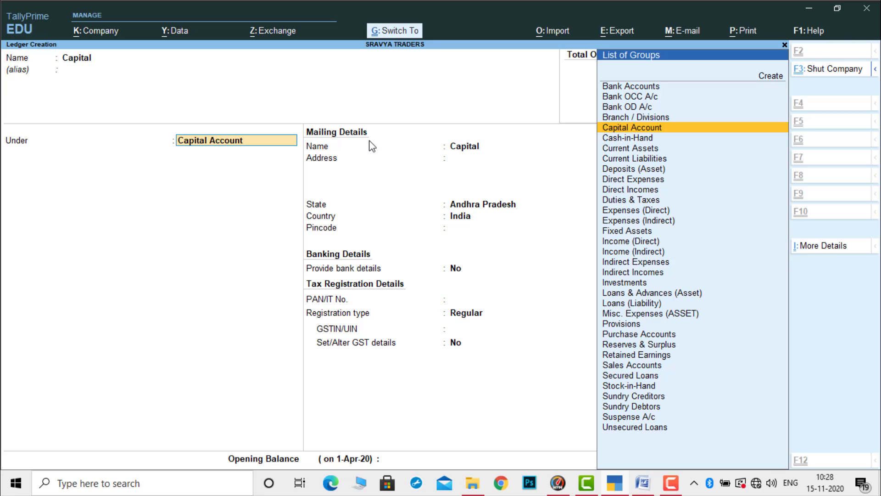
key(ctrl+a)
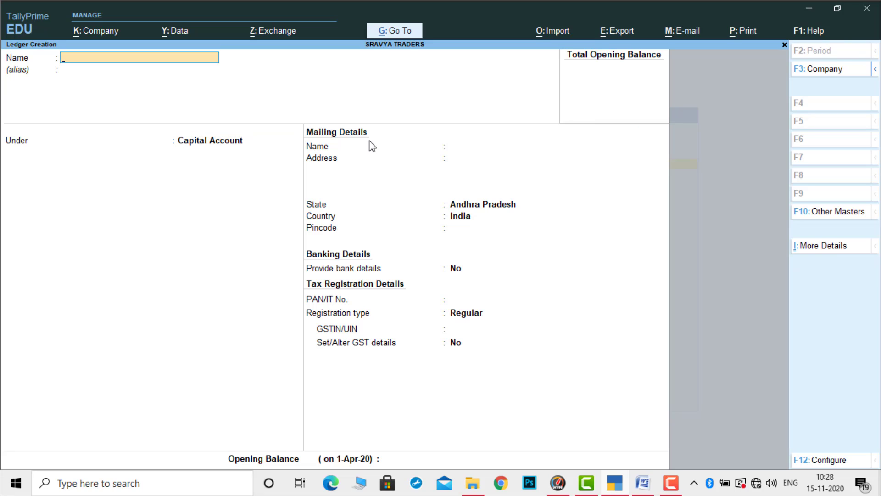
- Name the new ledger Purchase and place it under the Purchase Accounts group
text(Purcha)
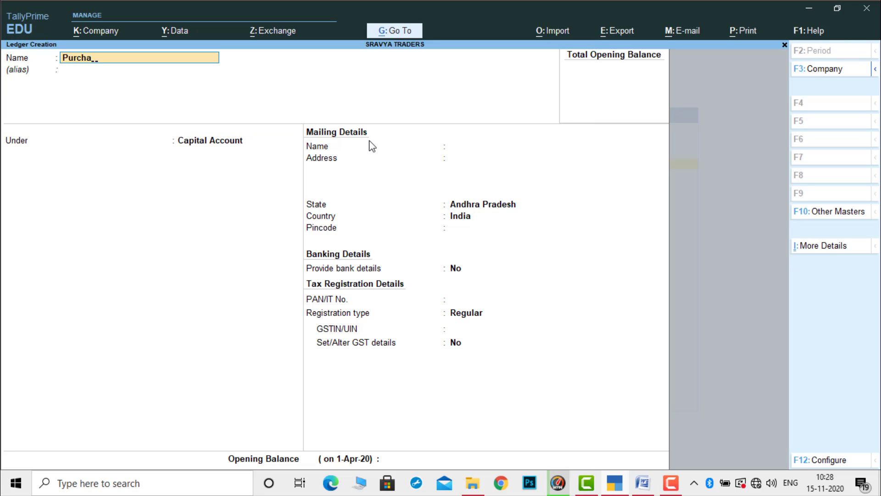
text(se)
key(Return)
key(Return)
text(P)
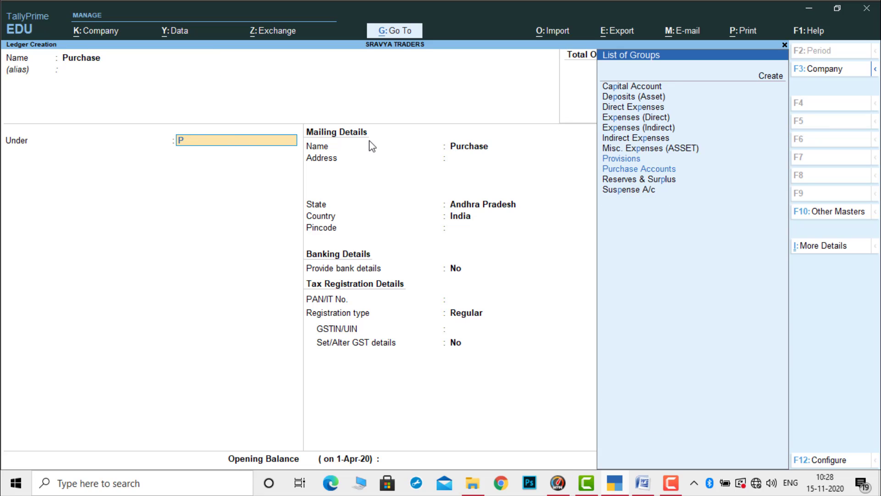
text(u)
key(Return)
key(Return)
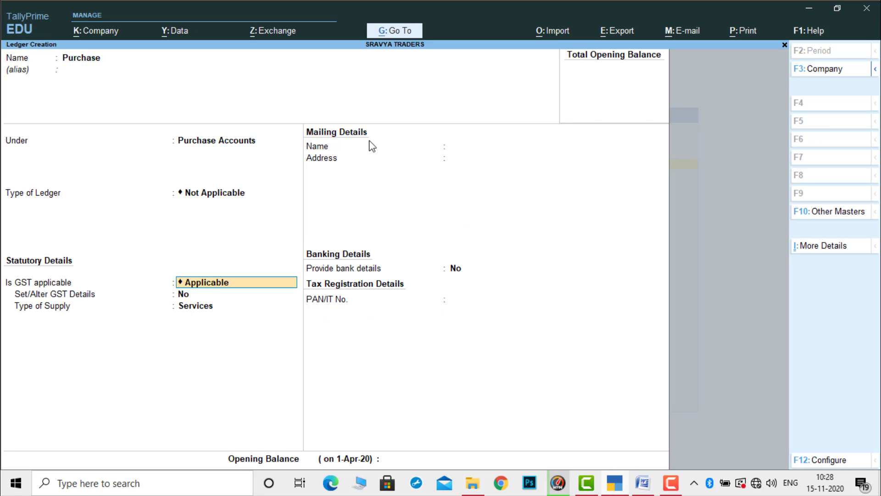
- Go back to the name of the unsaved Purchase ledger and change it to Purchase Exempt
key(Return)
key(BackSpace)
key(BackSpace)
key(BackSpace)
key(BackSpace)
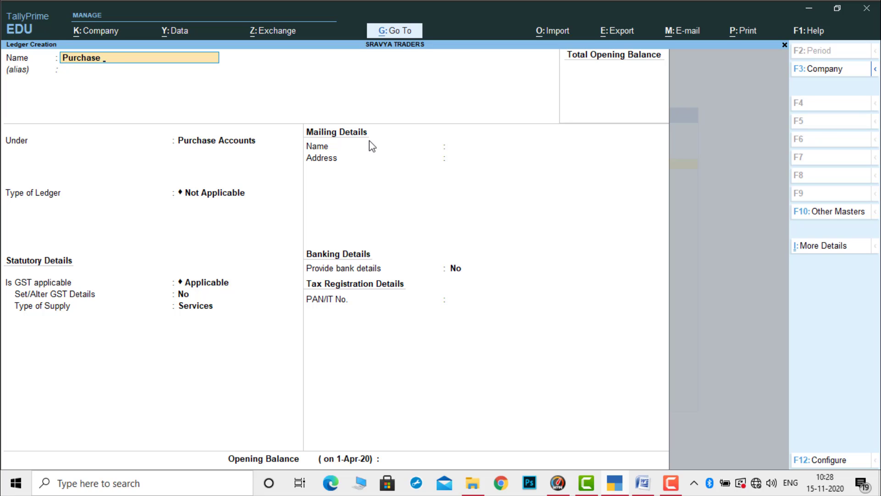
text(Exemp)
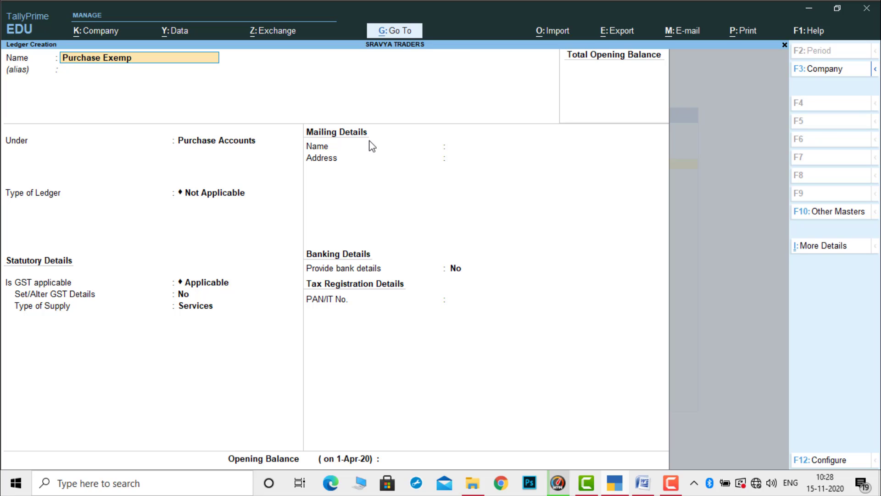
text(t)
- Keep GST applicable, set the type of supply to Goods and save the Purchase Exempt ledger
key(Return)
key(Return)
key(Return)
key(Return)
key(Return)
key(Return)
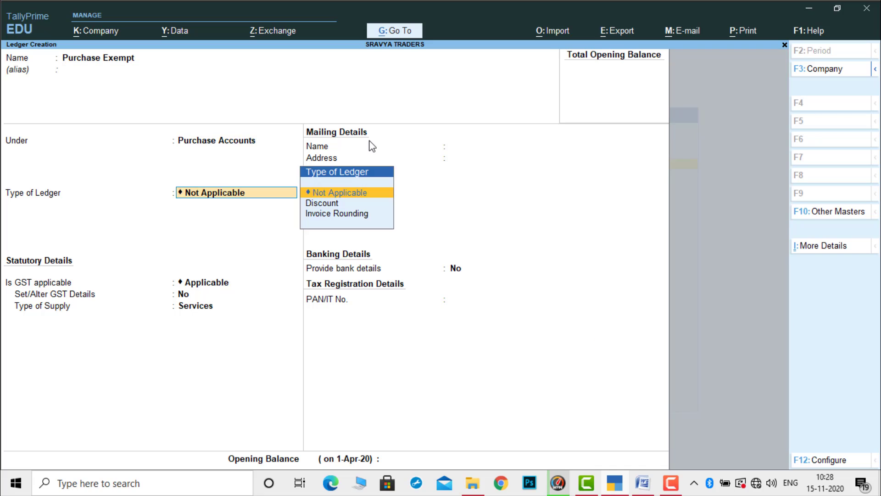
key(Up)
key(Return)
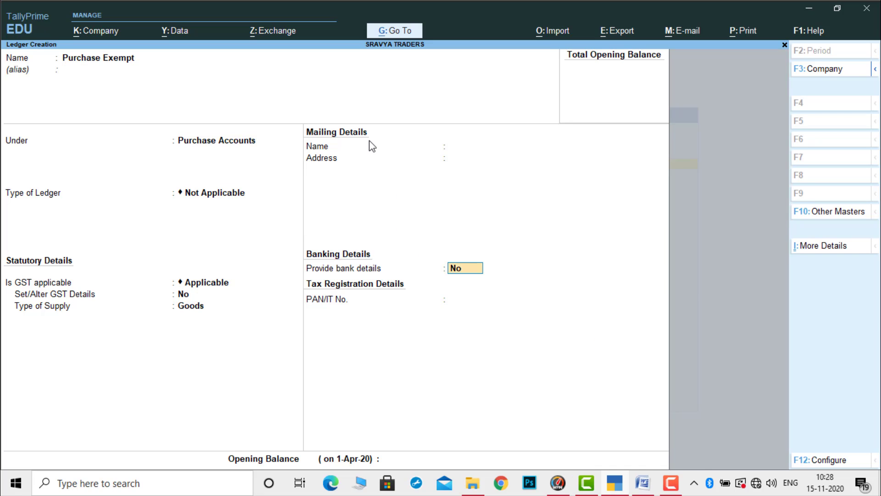
key(ctrl)
key(ctrl+a)
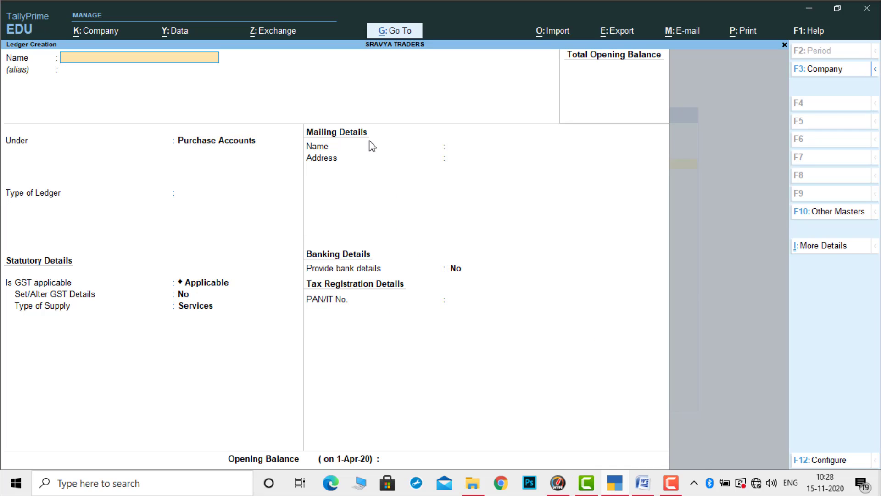
- Copy the name IDBI Bank from the Word document into the new ledger's Name field in TallyPrime
click(648, 486)
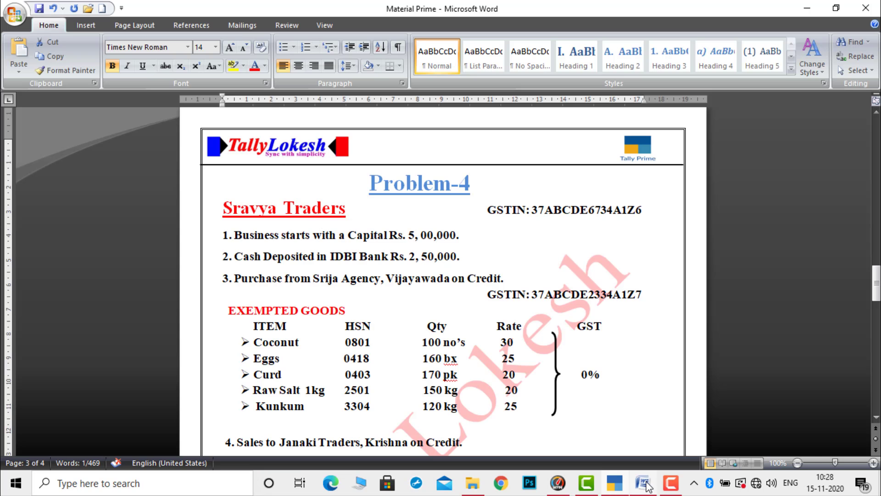
drag(334, 257, 390, 257)
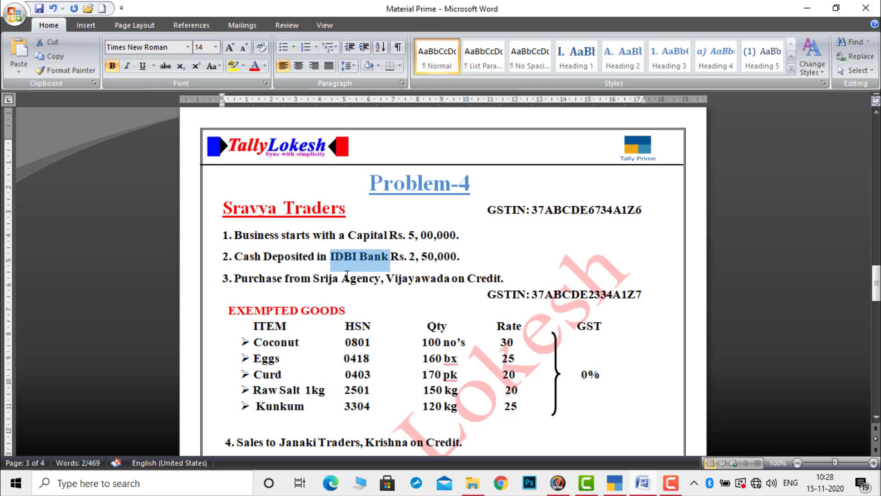
click(615, 483)
key(ctrl+alt+v)
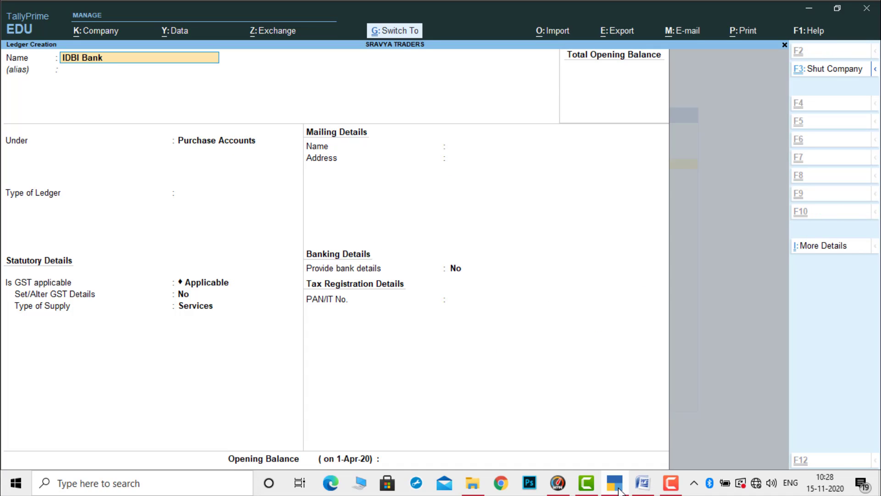
- Place IDBI Bank under Bank Accounts, leave its account number, IFS code and branch blank, and save the ledger
key(Return)
key(Return)
text(Ba)
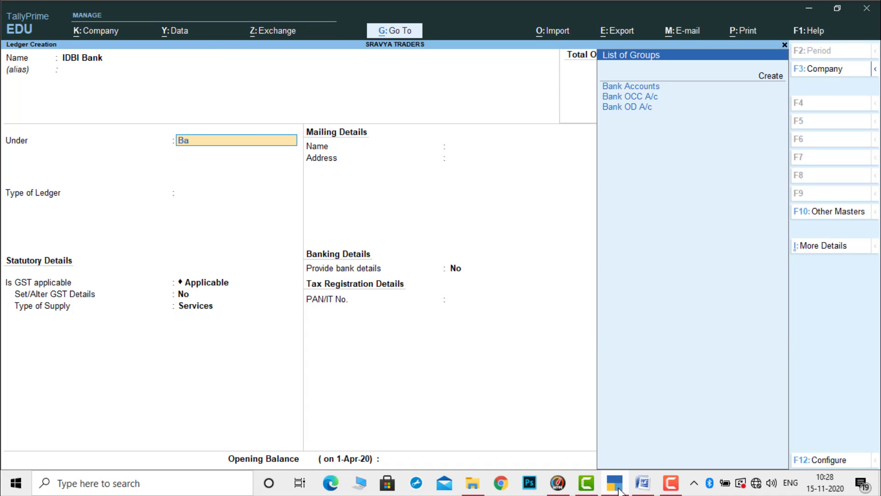
key(Return)
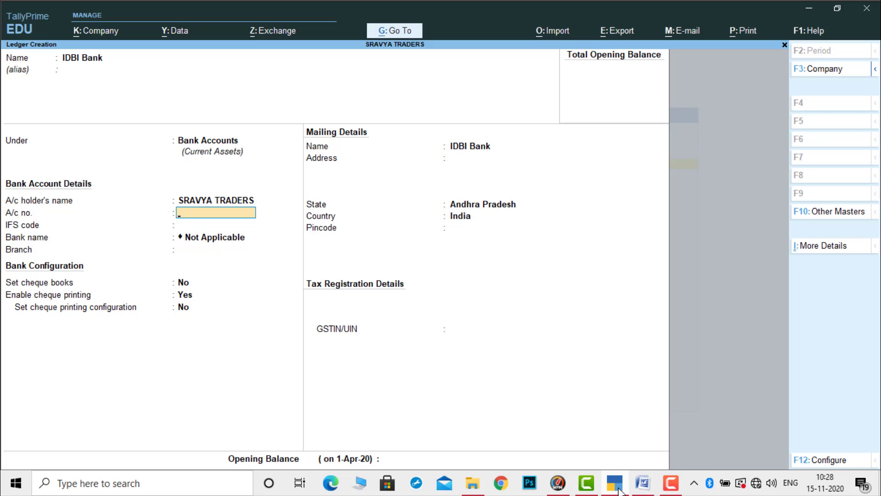
key(Return)
key(Return)
key(Return)
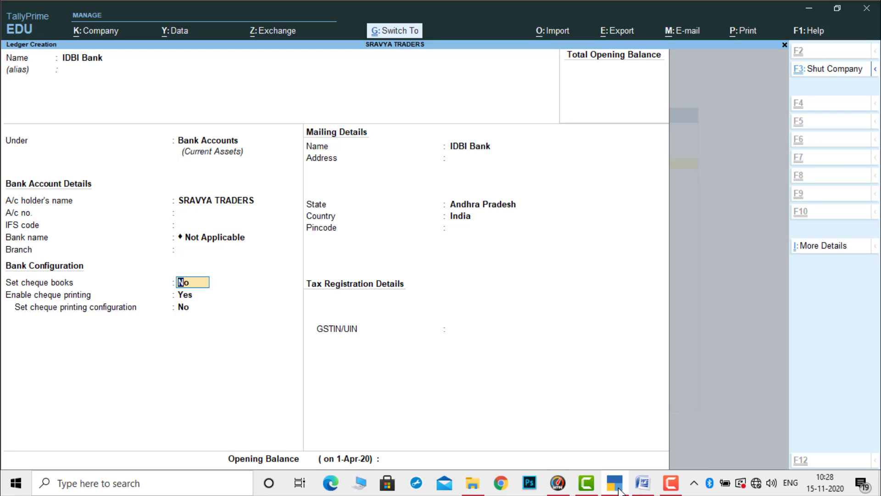
key(ctrl+a)
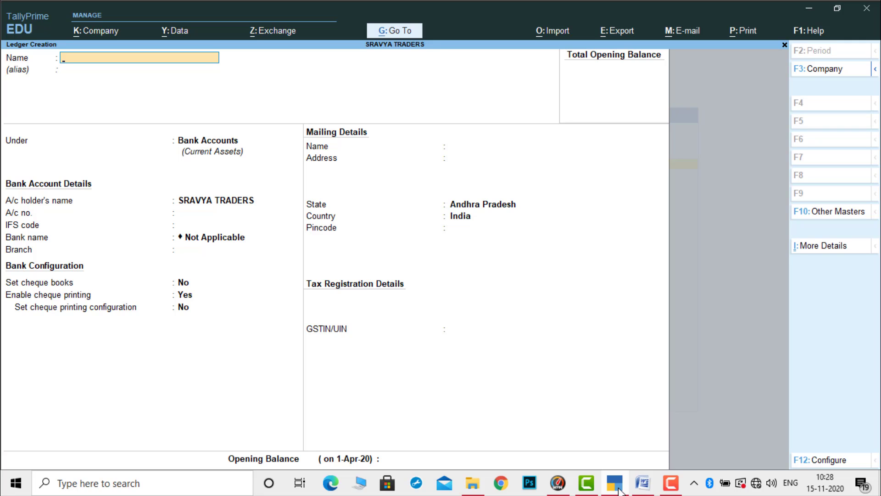
- Name the next new ledger Srija Agency and leave its alias empty
text(S)
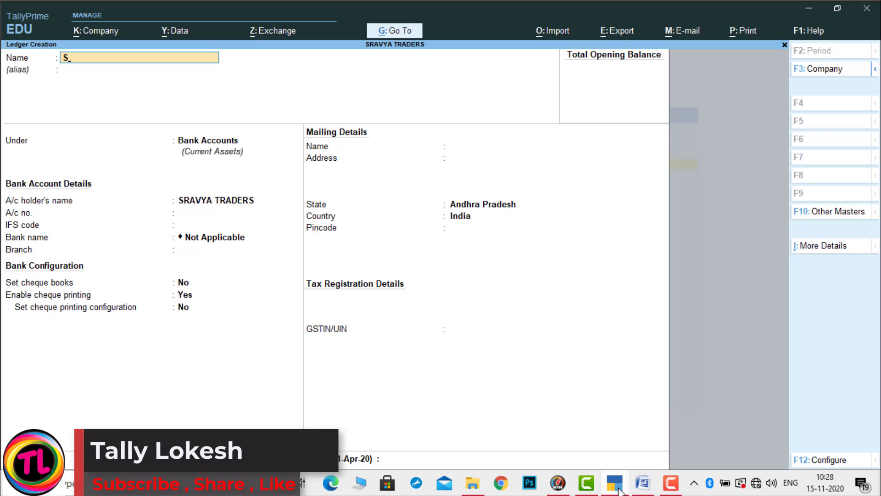
text(t)
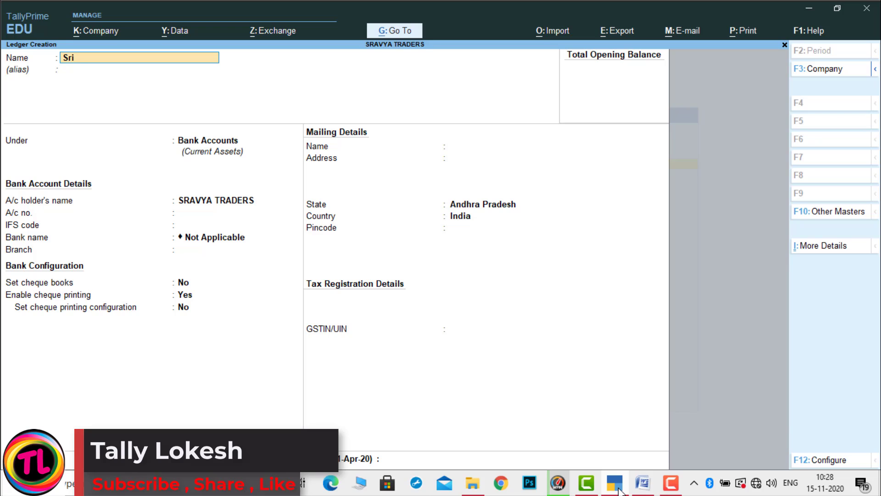
text(ja Agge)
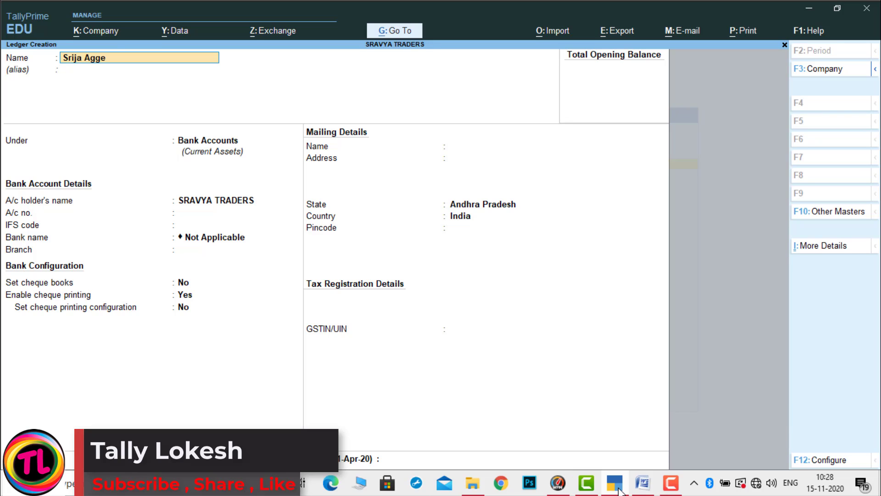
key(BackSpace)
key(BackSpace)
text(en)
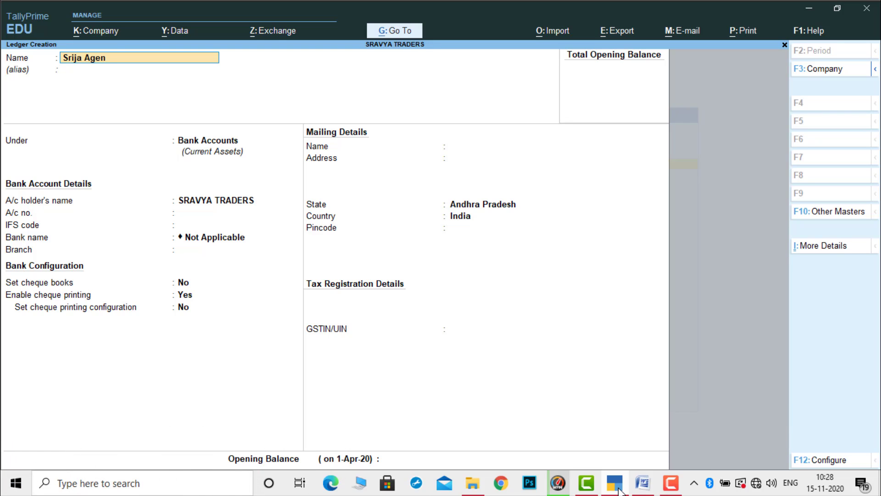
text(cy)
key(Return)
key(Return)
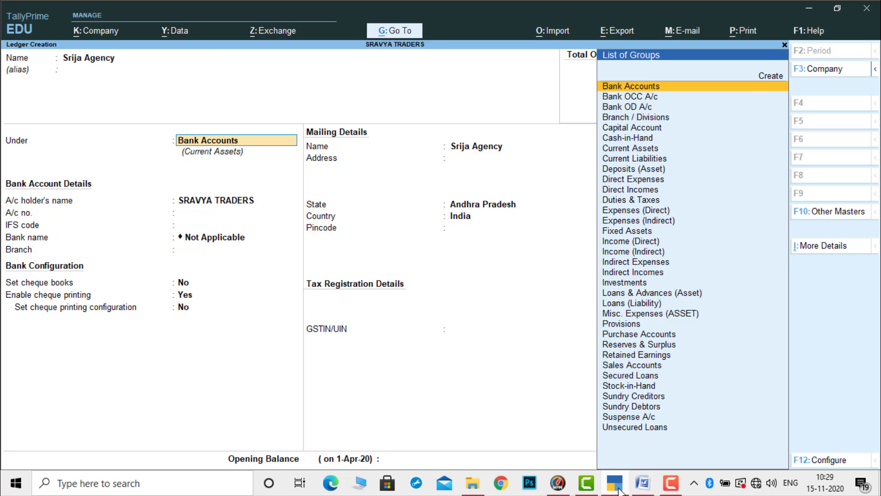
- Place Srija Agency under Sundry Creditors, keeping Andhra Pradesh as the state and Regular as the registration type
text(Sun)
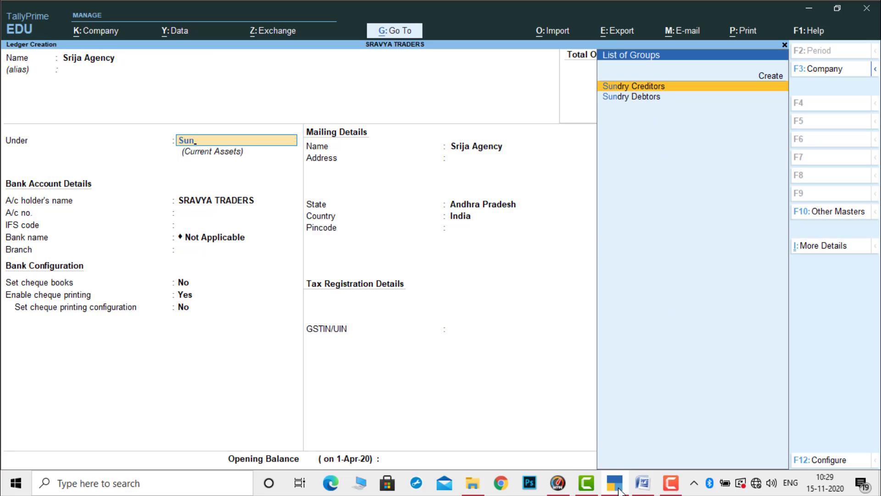
key(Return)
key(Return)
key(Return)
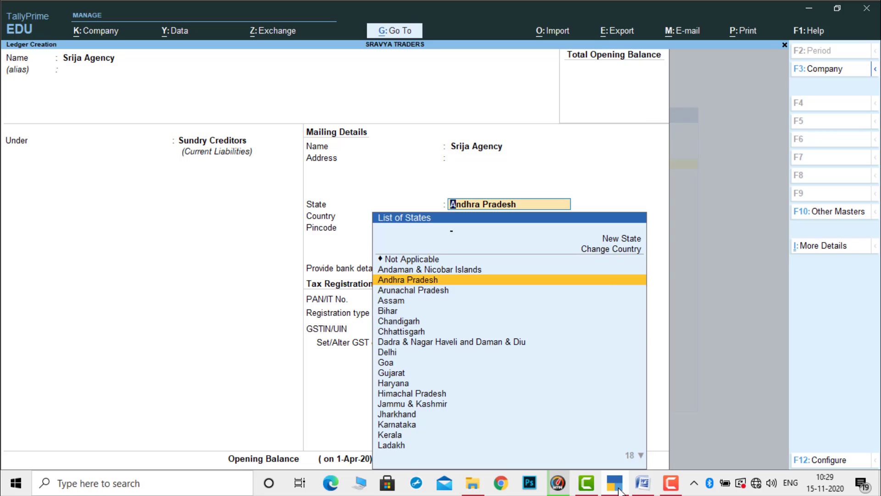
key(Return)
key(Return)
key(Return)
key(Return)
key(Return)
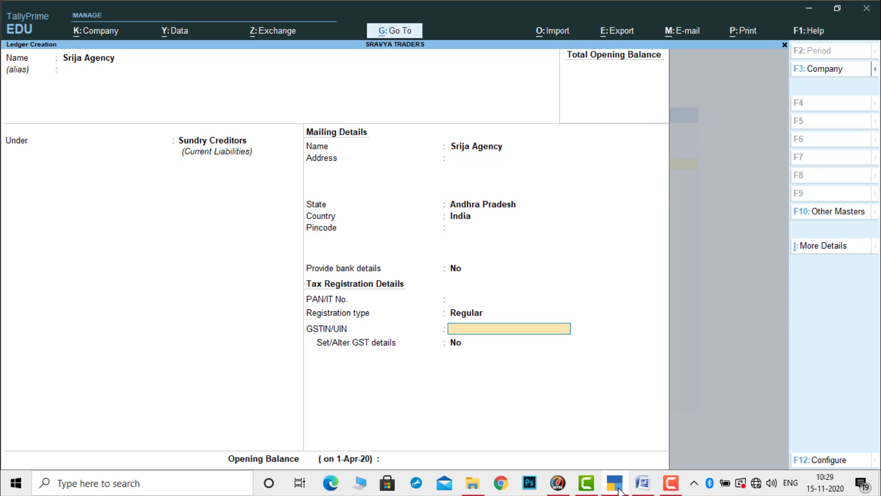
- Copy Srija Agency's GSTIN from the Word document into the ledger's GSTIN/UIN field in TallyPrime
click(643, 486)
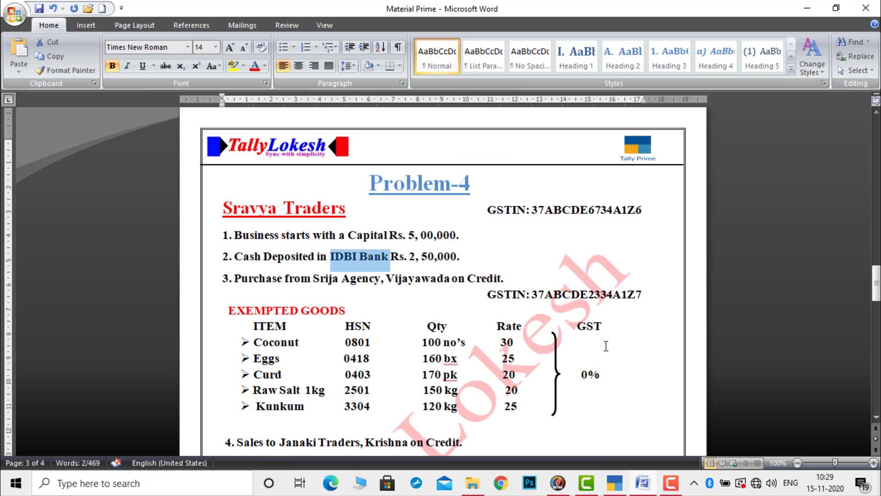
drag(532, 294, 644, 296)
key(ctrl+c)
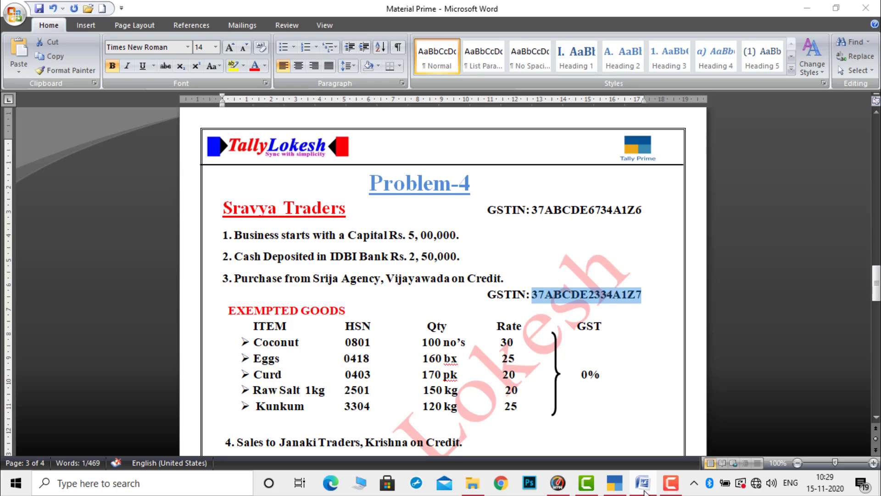
click(644, 487)
key(ctrl+v)
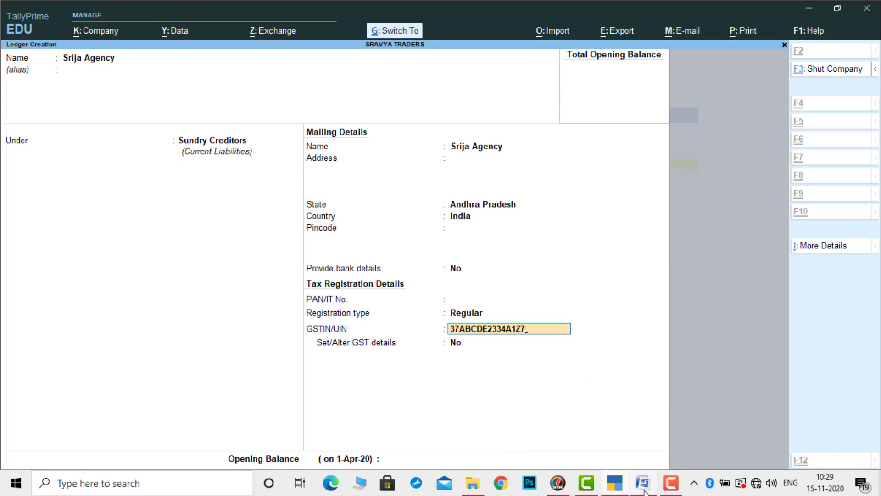
- Keep Set/Alter GST details at No, leave the opening balance blank and save the Srija Agency ledger
key(Return)
key(Return)
key(Return)
key(Return)
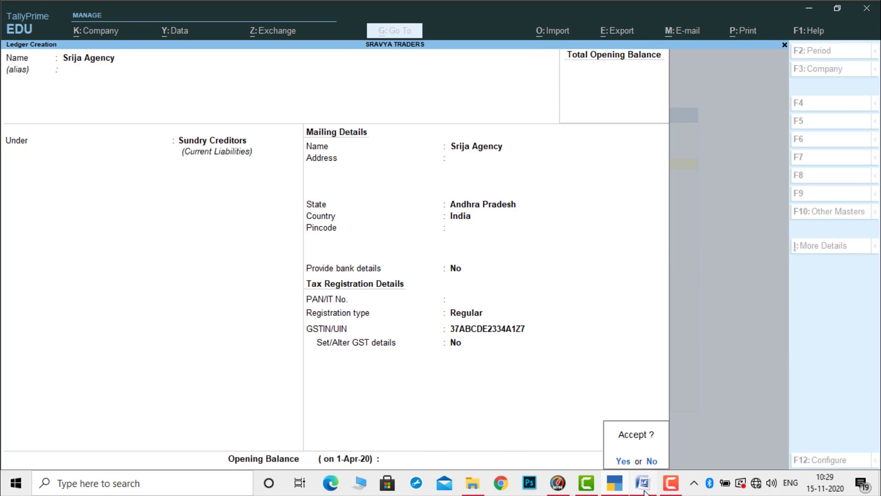
key(Return)
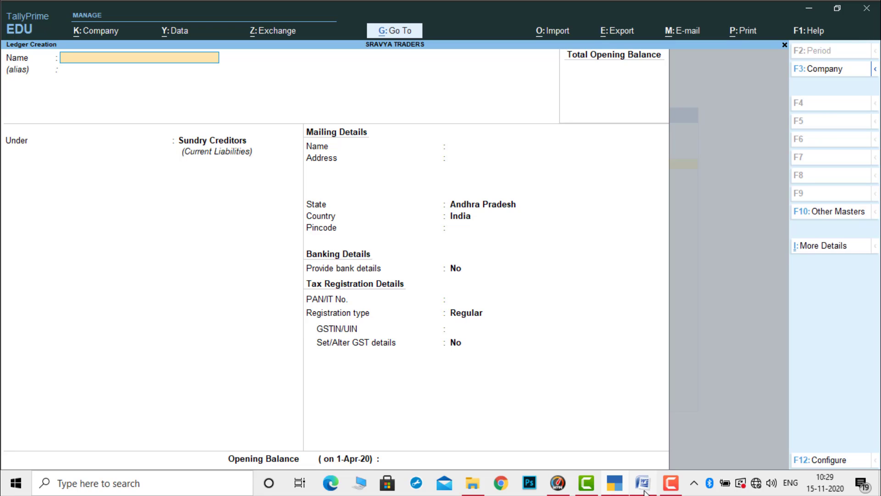
- Name the next new ledger Sales Exempt, leave its alias empty and place it under Sales Accounts
text(Sa)
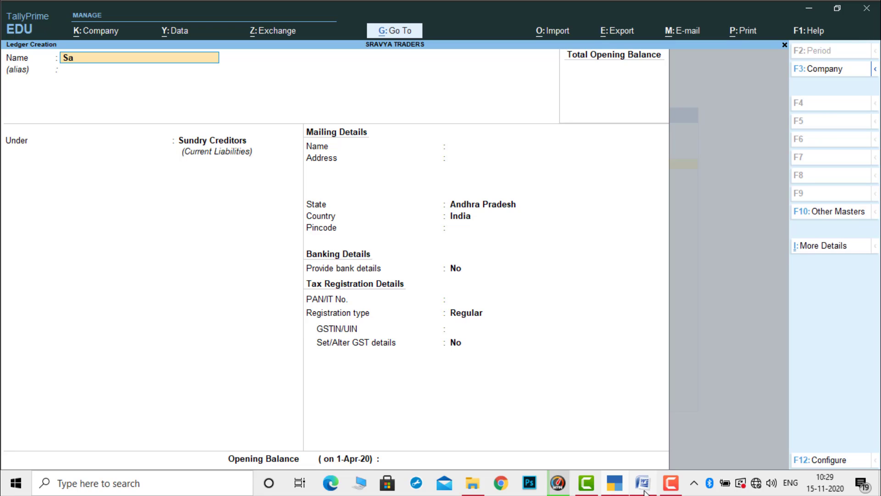
text(les Ee)
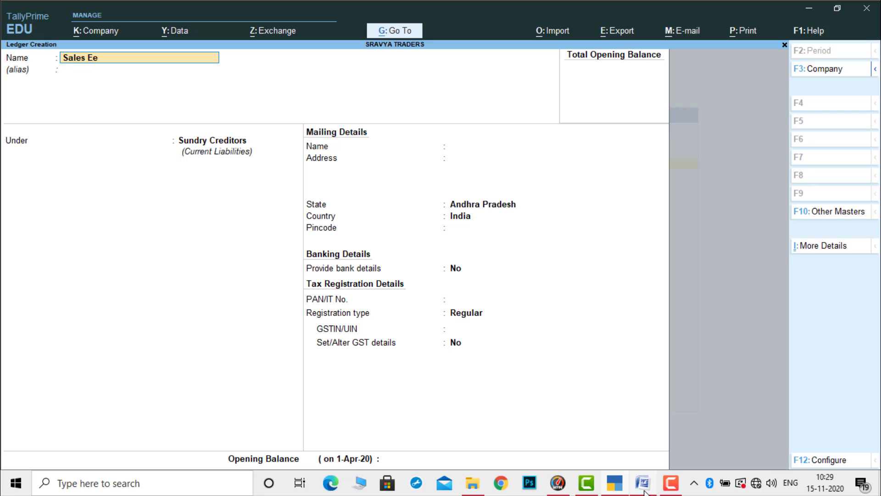
key(BackSpace)
text(xempt)
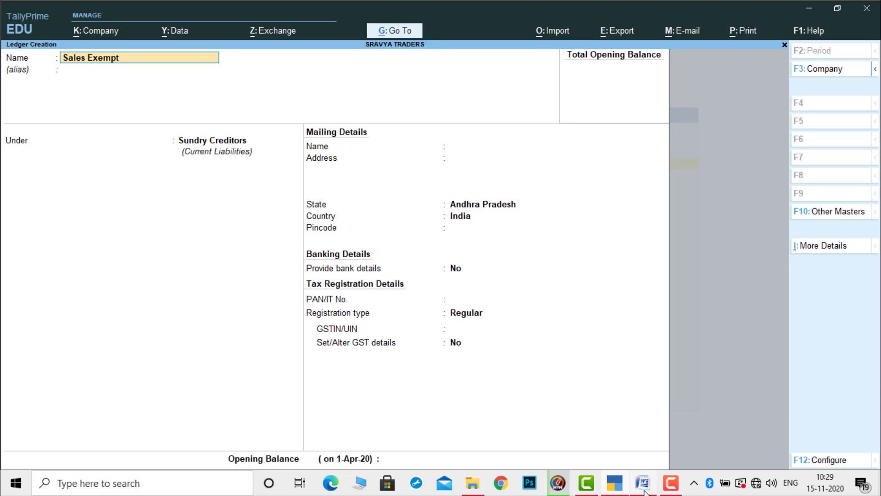
key(Return)
text(Sa)
key(Return)
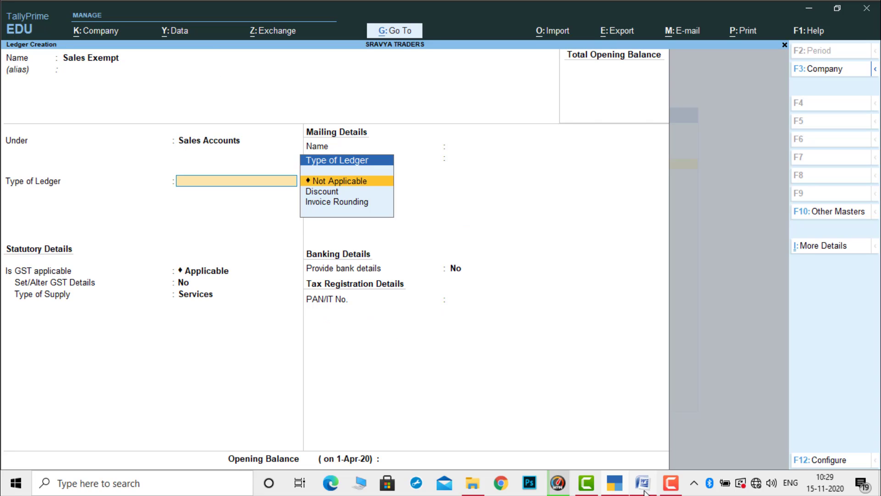
- Keep Sales Exempt's ledger type Not Applicable and GST Applicable, set its type of supply to Goods and save the ledger
key(Return)
key(Return)
key(Return)
key(Up)
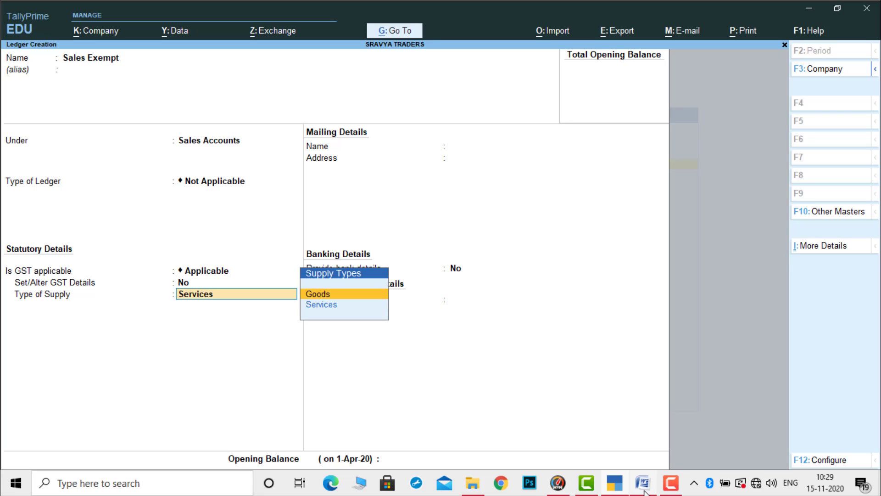
key(Return)
key(Return)
key(Return)
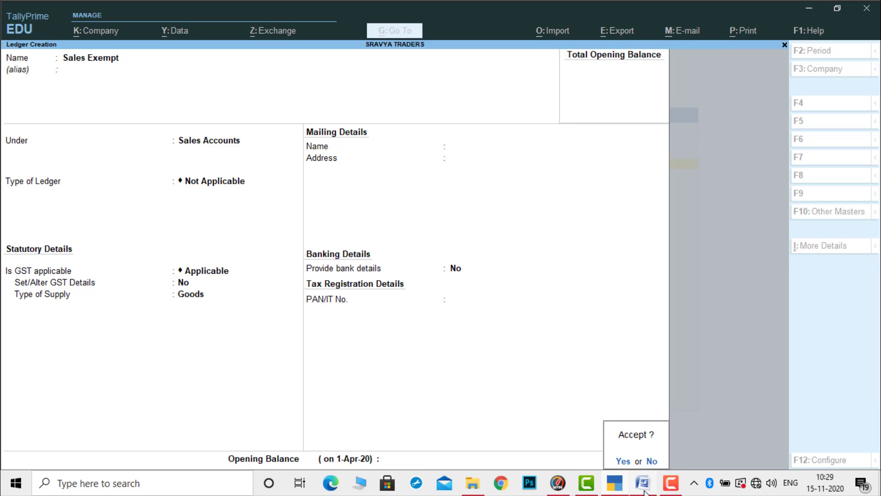
key(Return)
- Copy the name Janaki Traders from item 4 of the Word document into the new ledger's name in TallyPrime
click(644, 486)
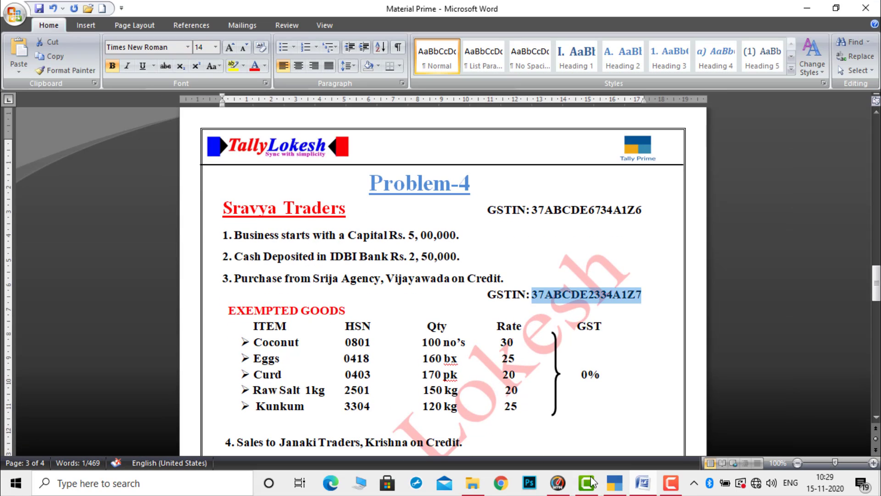
scroll(876, 417, down, 4)
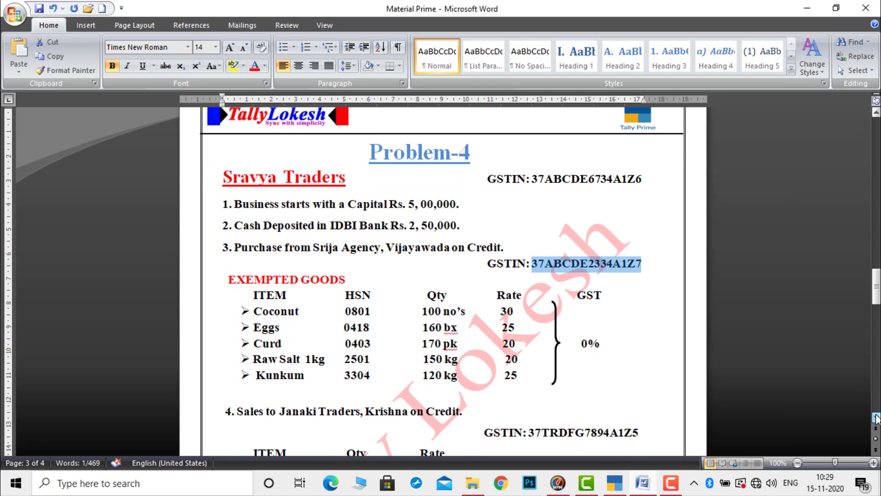
scroll(876, 418, down, 4)
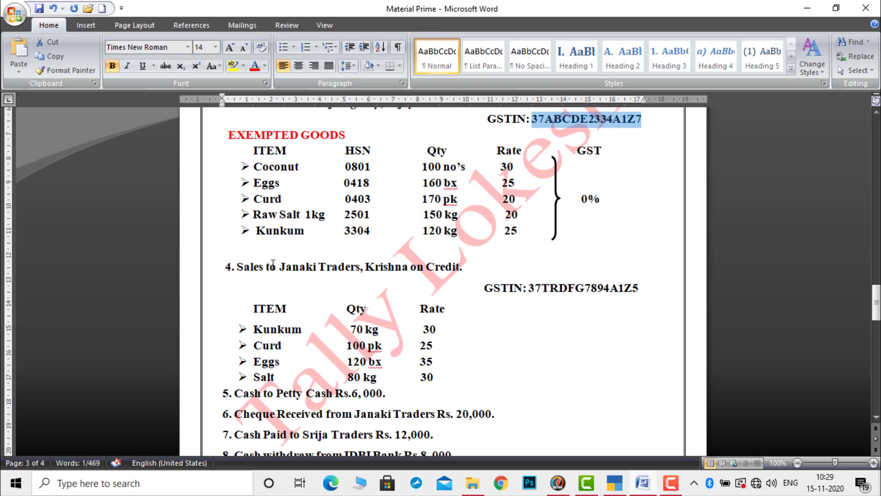
drag(282, 267, 350, 269)
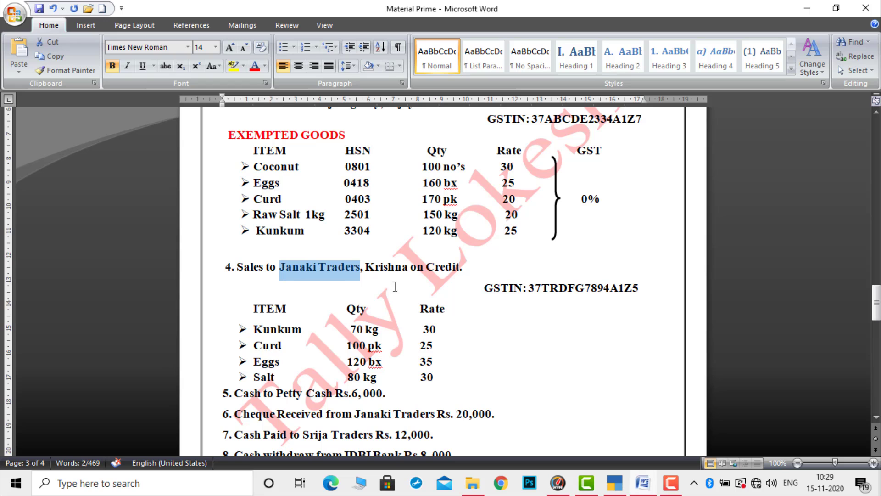
click(614, 487)
key(ctrl+alt+v)
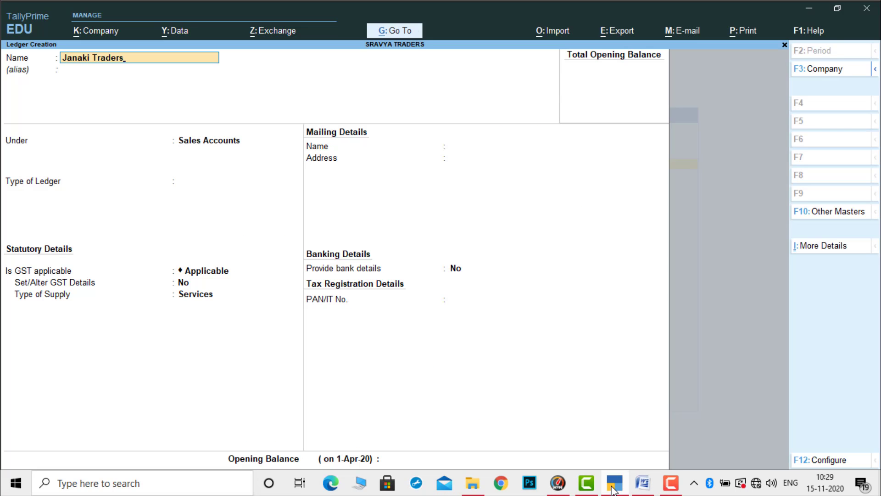
key(Return)
- Place Janaki Traders under Sundry Debtors, keeping Andhra Pradesh as the state and Regular as the registration type
text(Sun)
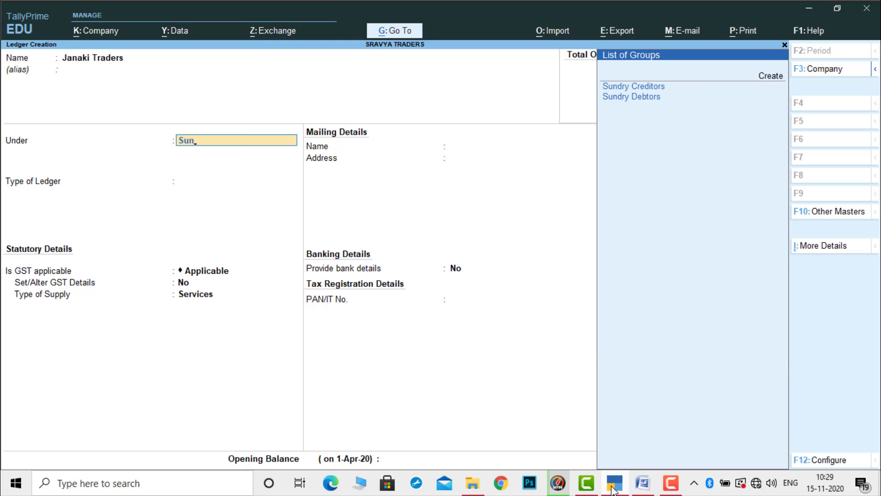
key(Down)
key(Down)
key(Return)
key(Return)
key(Return)
key(Return)
key(Return)
key(Return)
key(Return)
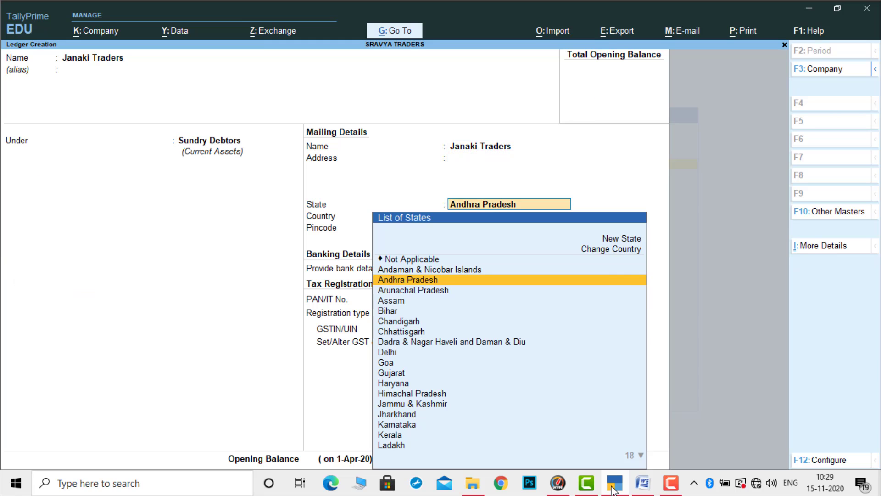
key(Return)
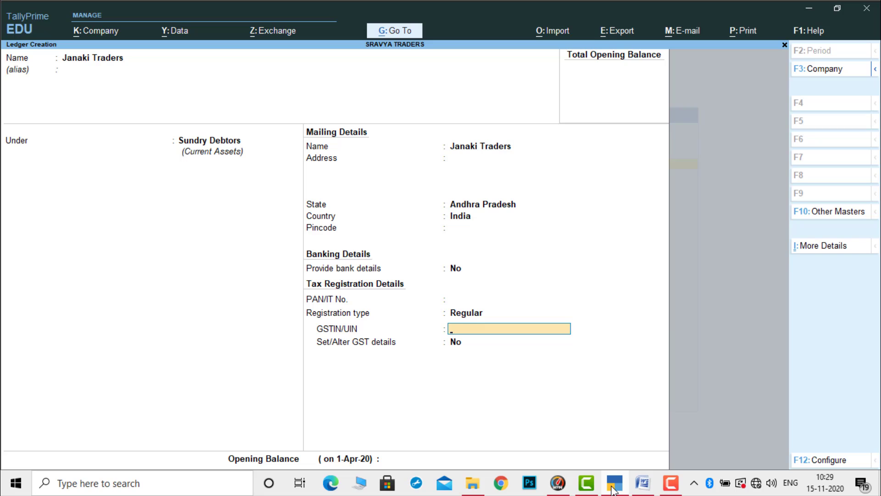
- Copy Janaki Traders' GSTIN from the Word document into the ledger's GSTIN/UIN field in TallyPrime
click(643, 489)
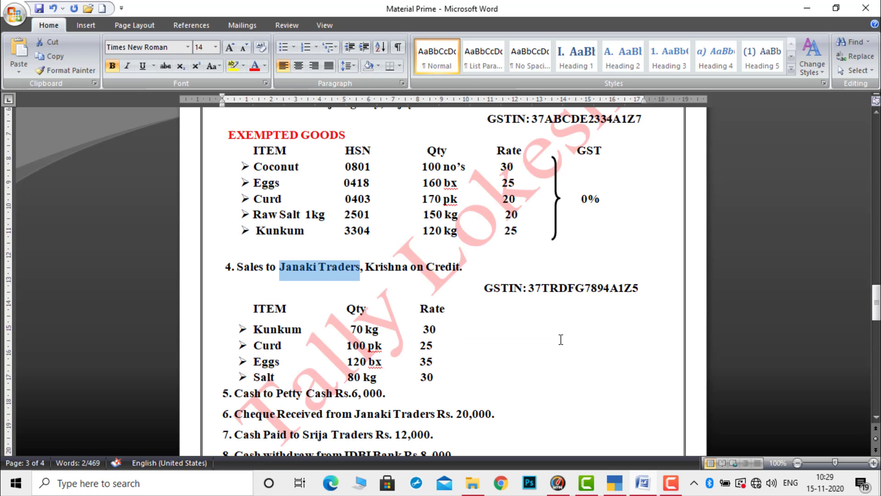
drag(529, 289, 643, 289)
key(ctrl+c)
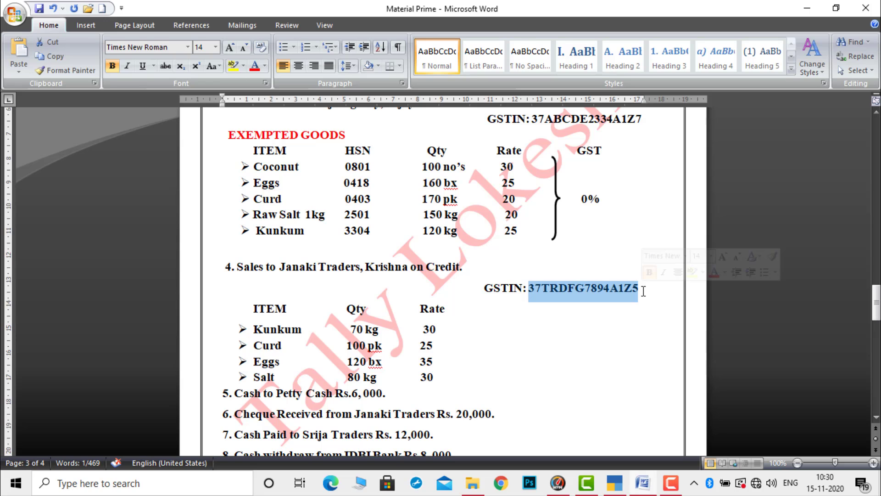
click(644, 483)
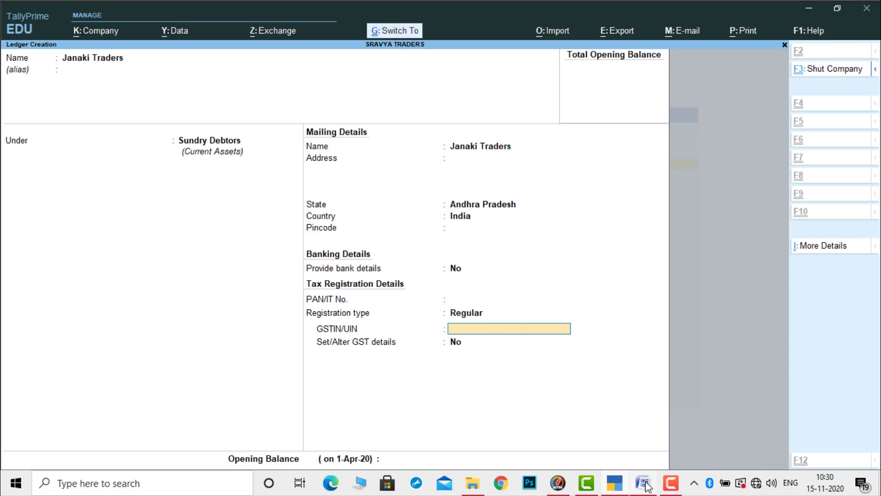
key(ctrl+v)
- Keep Set/Alter GST details at No, leave the opening balance blank and save the Janaki Traders ledger
key(Return)
key(Return)
key(Return)
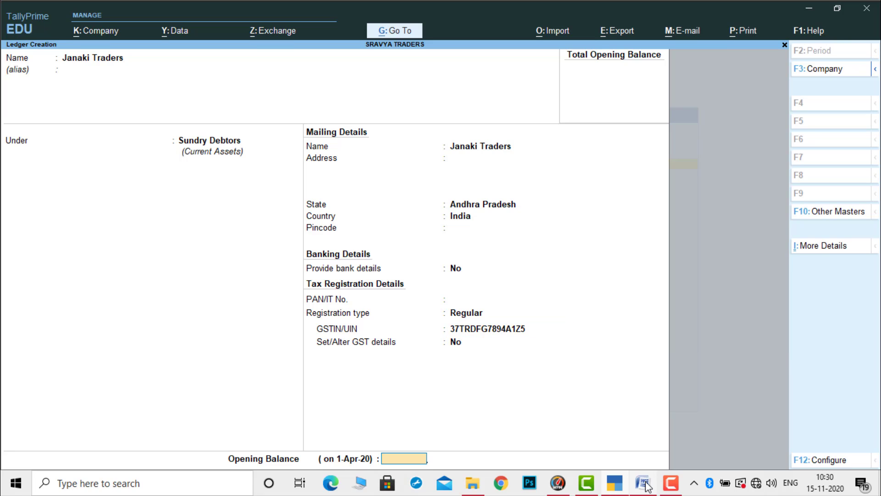
key(Return)
key(Return)
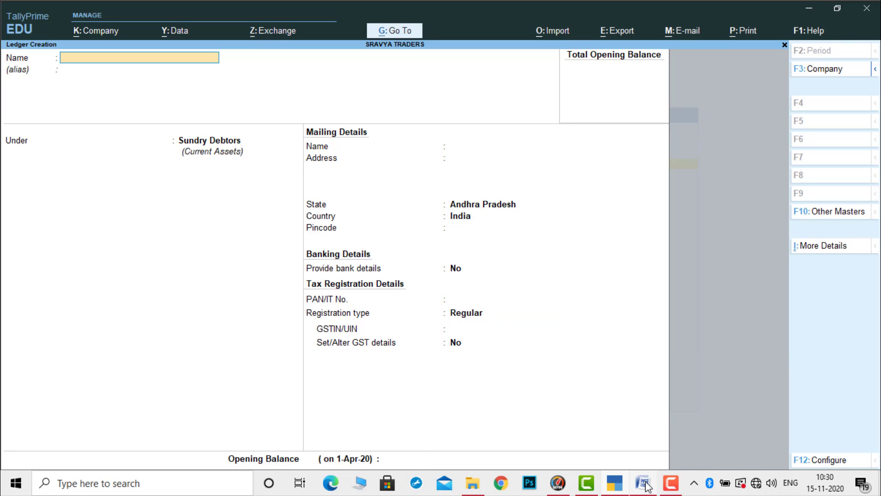
- Check the remaining Problem-4 transactions in the Word document and name the next TallyPrime ledger Petty Cash
click(647, 485)
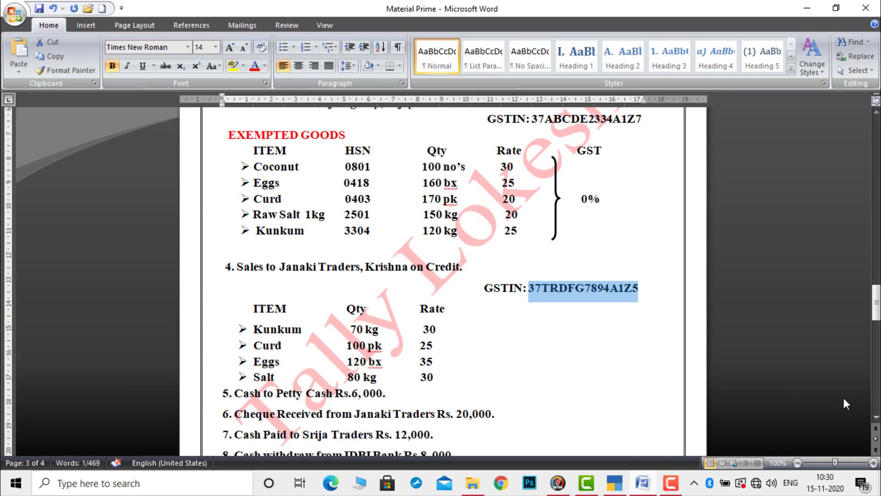
scroll(876, 428, down, 3)
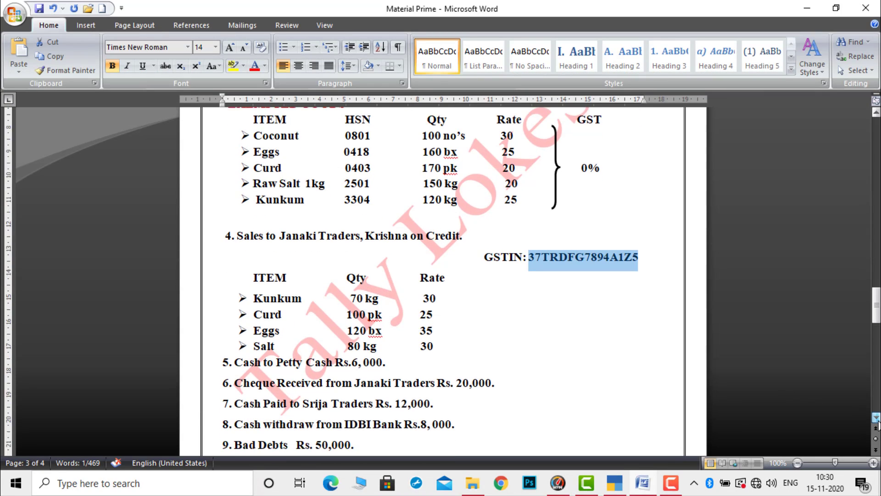
scroll(876, 425, down, 1)
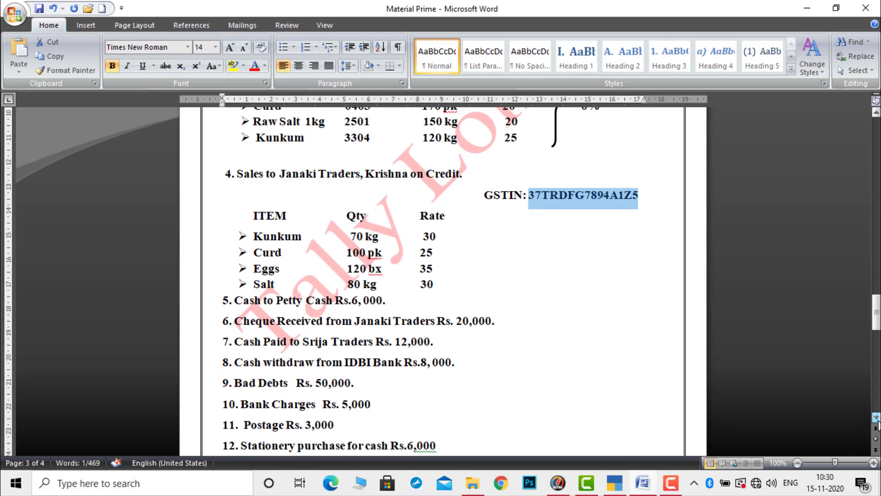
click(427, 322)
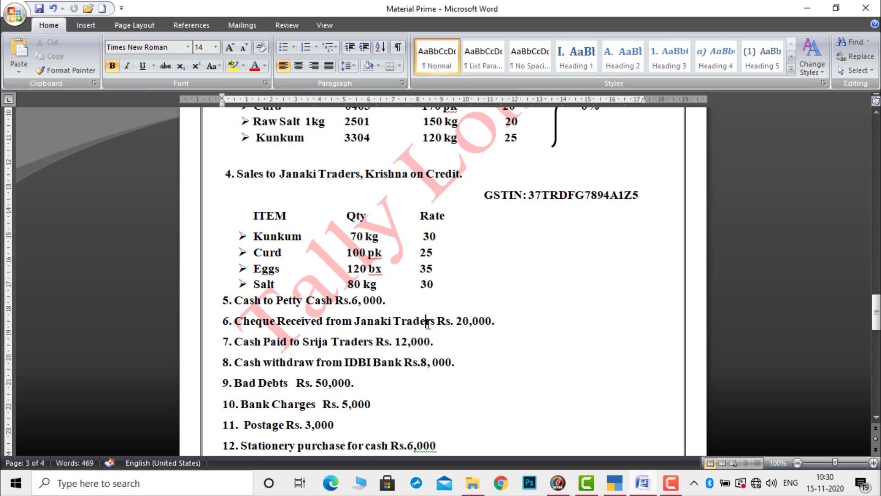
click(616, 488)
text(Pe)
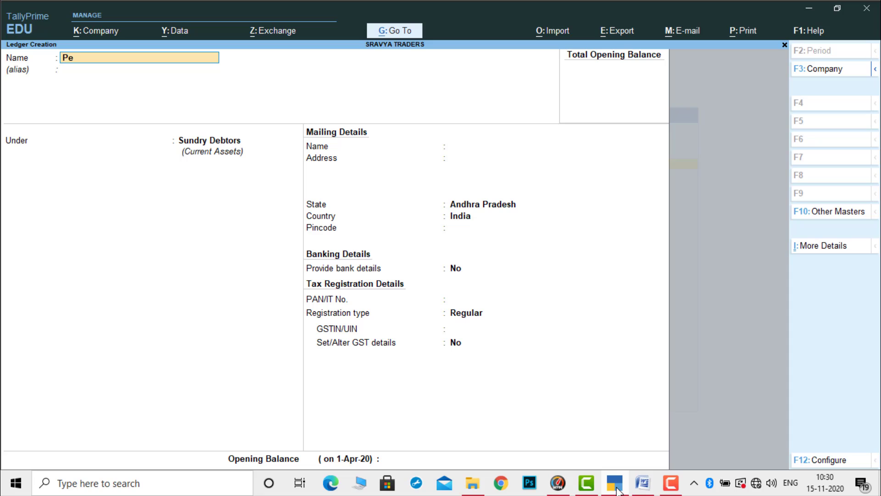
text(tty)
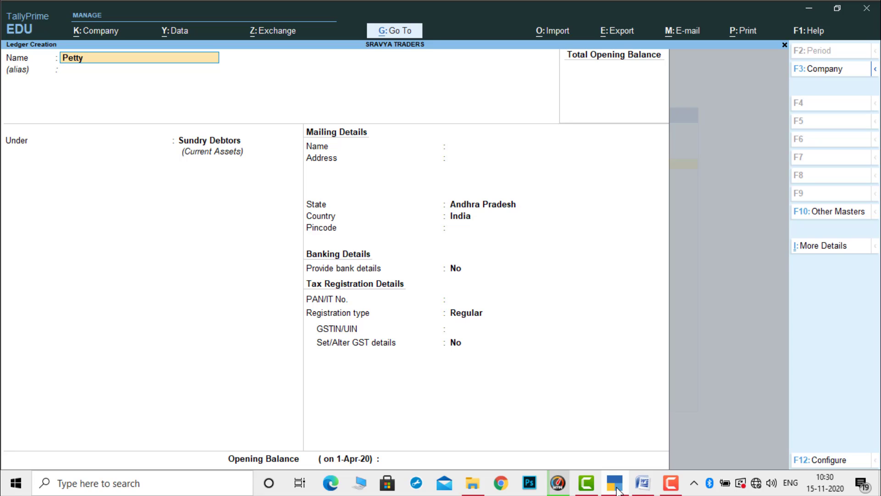
text( Cash)
key(Return)
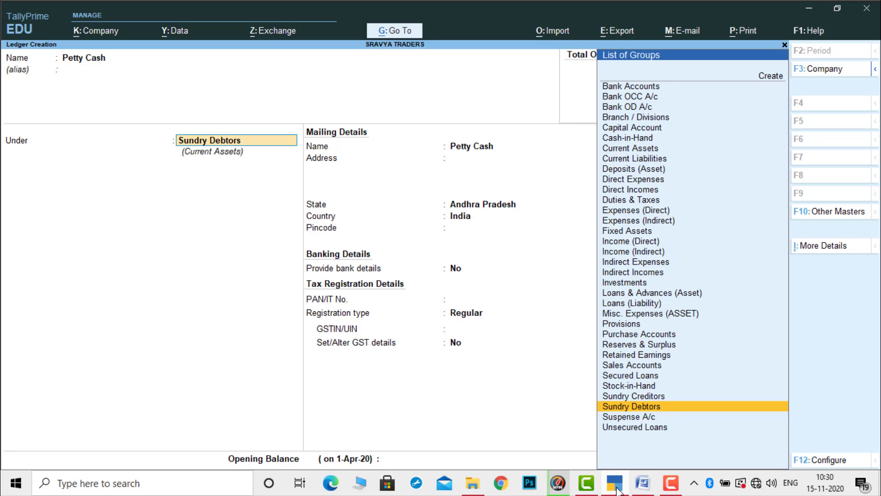
- Place Petty Cash under Cash-in-Hand, leave its opening balance blank and save the ledger
text(S)
key(BackSpace)
text(Ca)
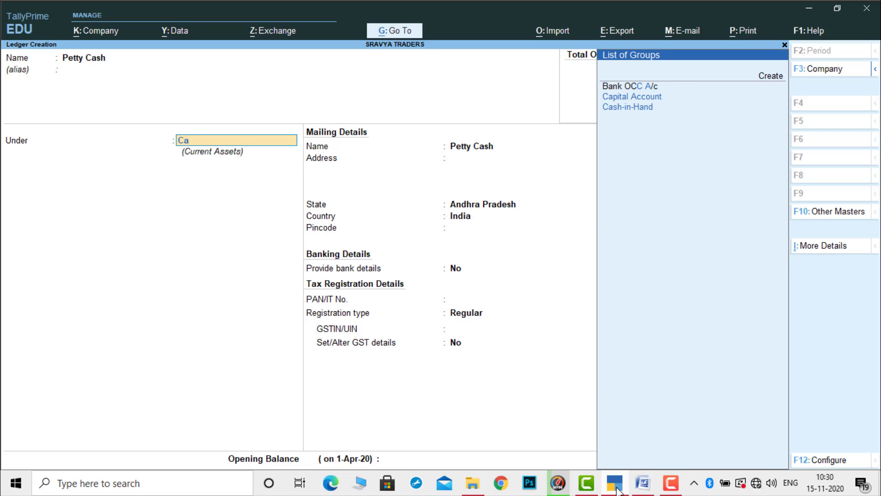
key(Down)
key(Down)
key(Return)
key(Return)
key(Return)
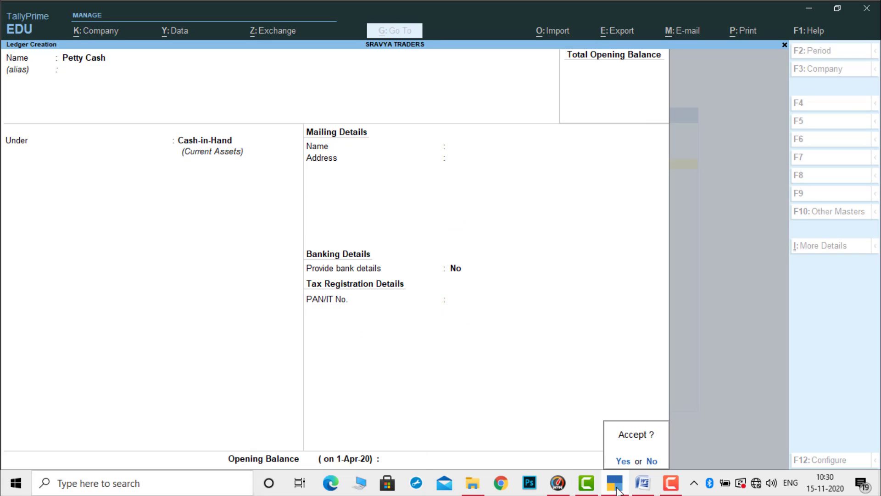
key(Return)
- Name the next new ledger Bad Debts and place it under Indirect Expenses
text(Bad)
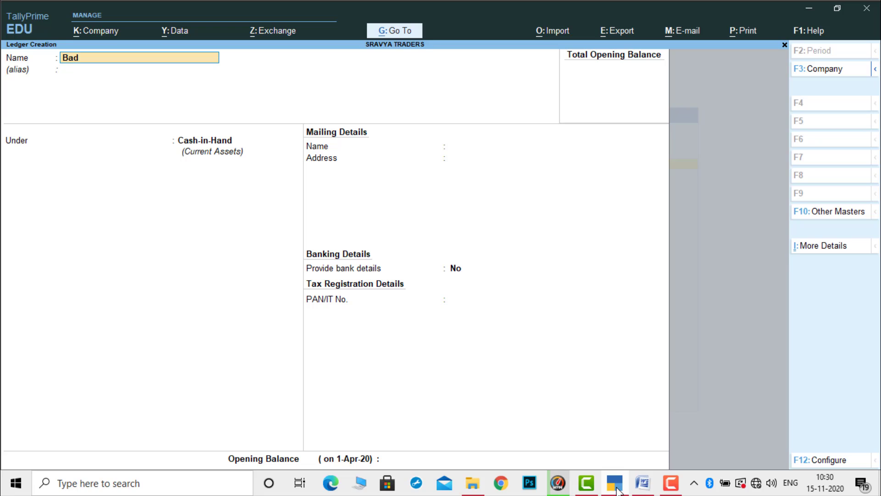
text( be)
key(BackSpace)
key(BackSpace)
text(d De)
key(Return)
key(Return)
text(In)
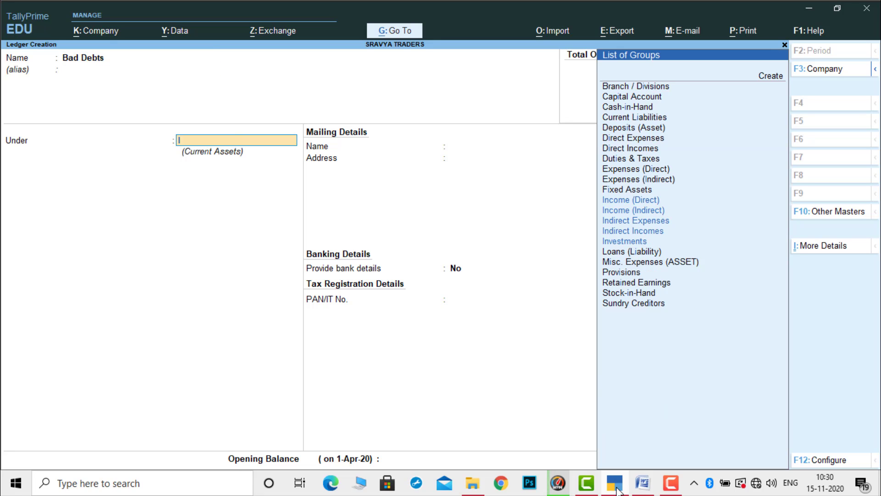
key(Down)
key(Down)
key(Down)
key(Return)
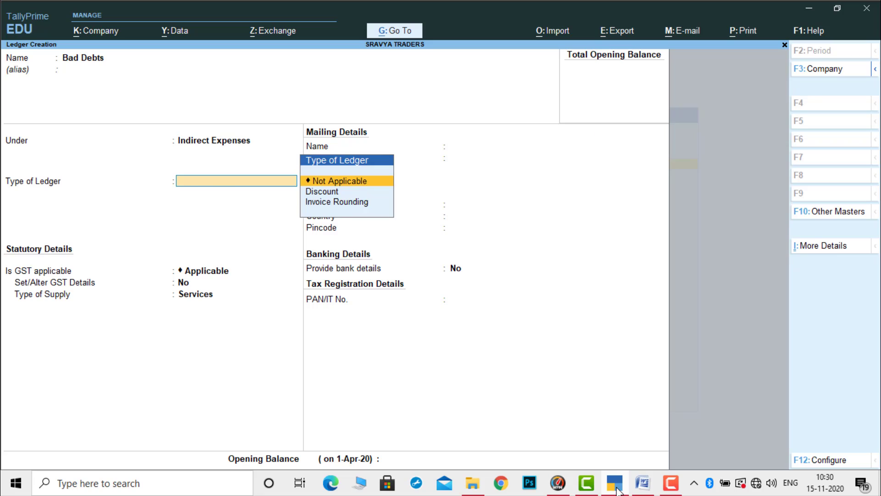
- Keep Bad Debts' ledger type Not Applicable, GST Applicable and supply type Services, and save the ledger
key(Return)
key(Return)
key(Return)
key(Return)
key(Return)
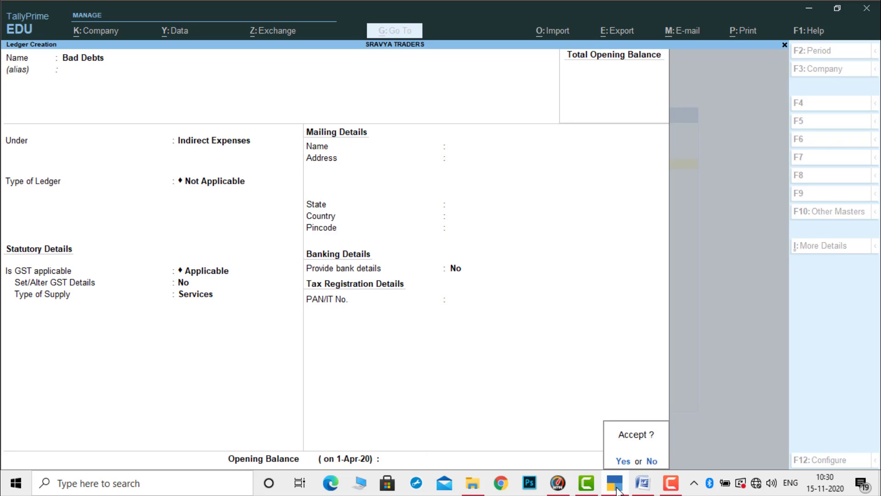
key(Return)
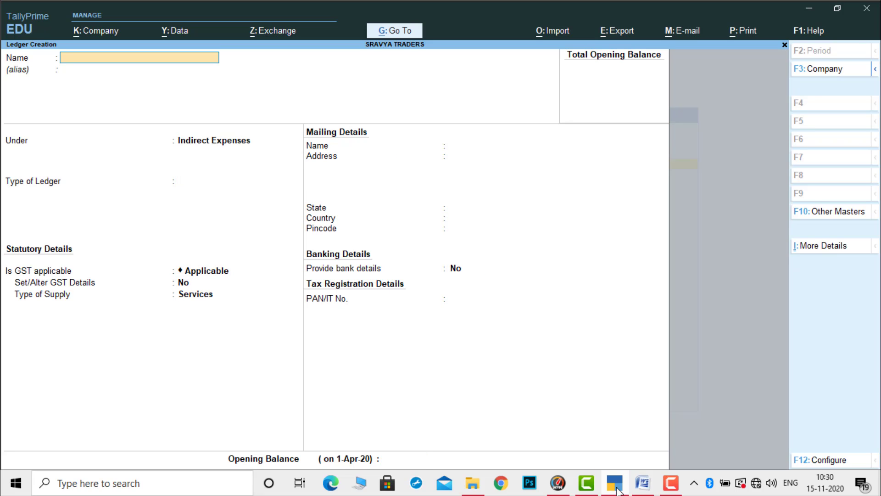
- Name the new ledger Stationary under Indirect Expenses, keeping ledger type Not Applicable, GST Applicable and supply type Services
text(Stato)
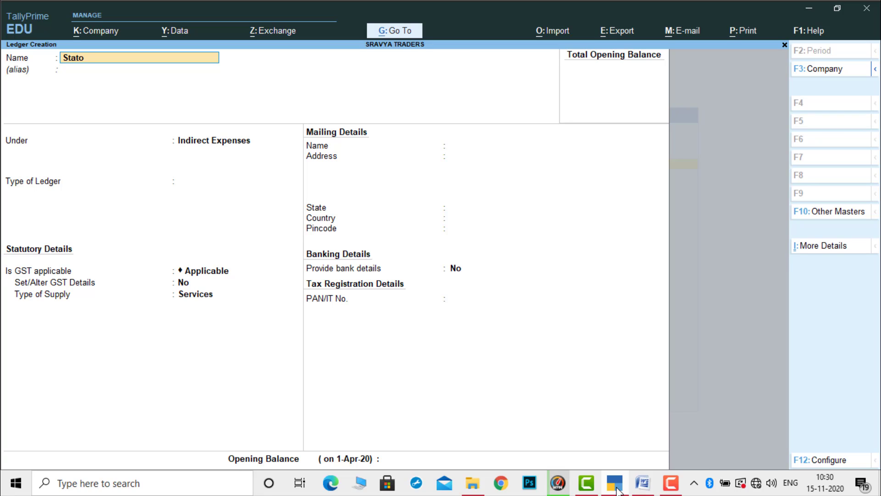
key(BackSpace)
key(BackSpace)
text(ionary)
key(Return)
key(Return)
key(Return)
key(Return)
key(Return)
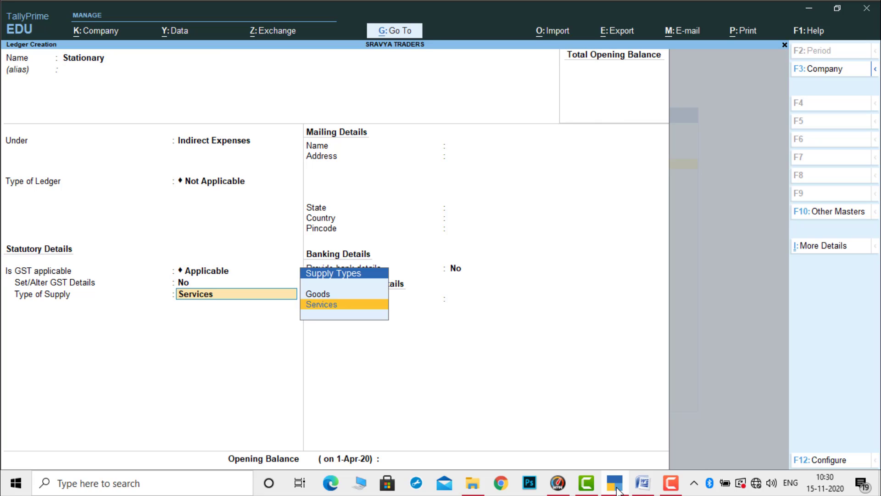
key(Return)
key(Return)
- Save Stationary, then create and save the Postage ledger under Indirect Expenses with GST Applicable and supply type Services
text(yPost)
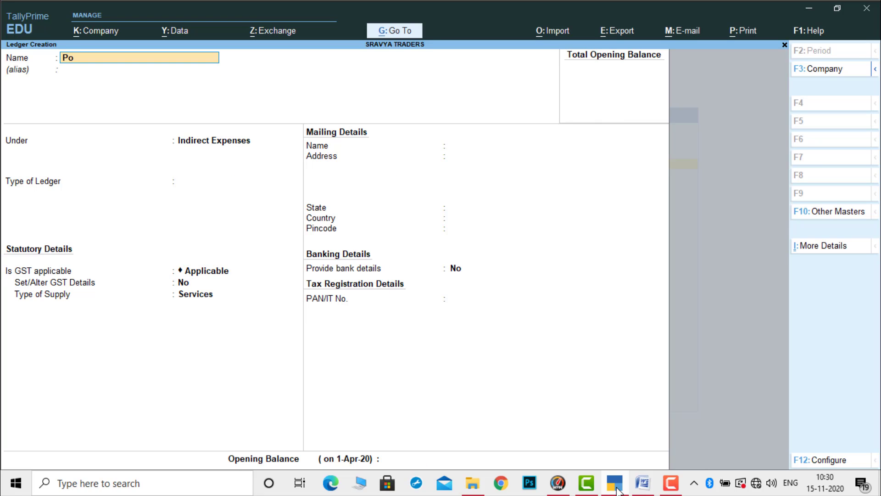
text(a)
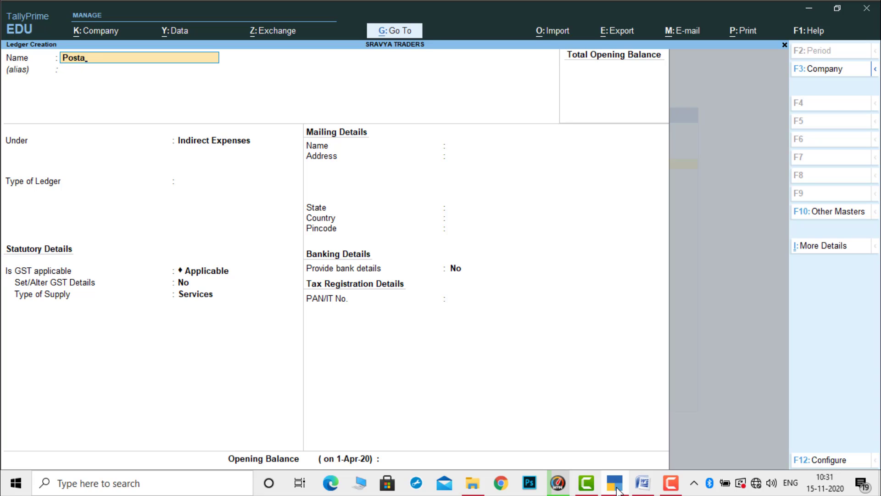
text(ge)
key(Return)
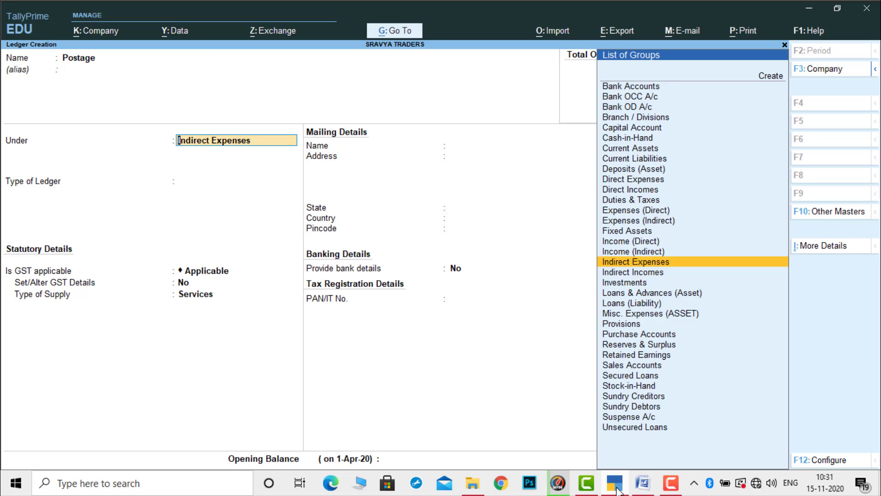
key(Return)
key(Return)
key(Return)
key(Return)
key(Return)
key(Return)
key(Return)
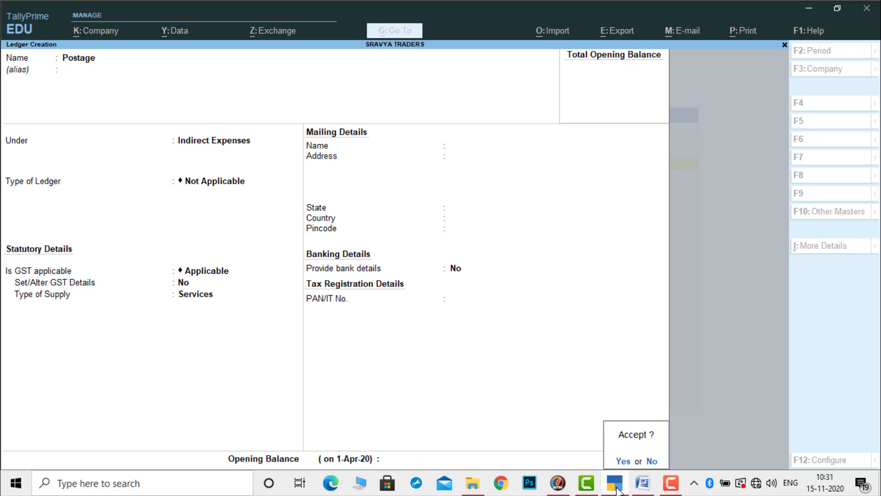
key(y)
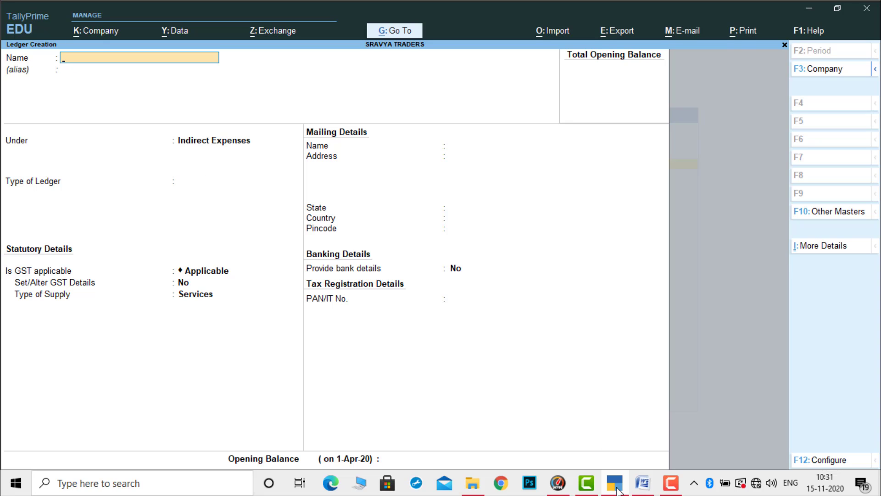
- Check the expense transactions in the Word document and name the next TallyPrime ledger Bank Charges
click(645, 490)
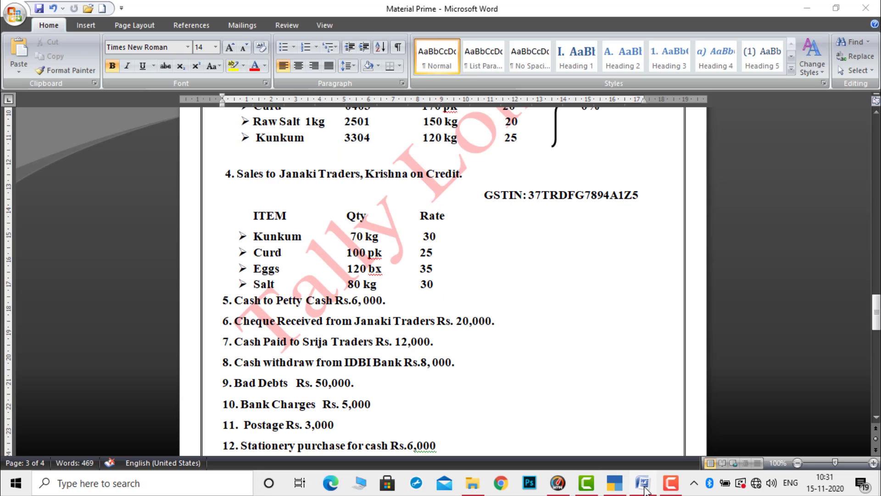
click(645, 489)
text(Bank)
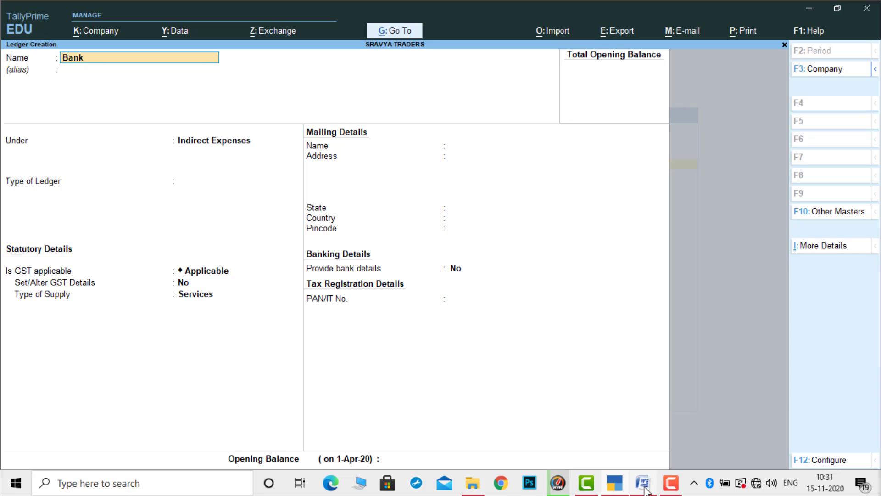
text( Charges)
- Place Bank Charges under Indirect Expenses, keep GST Applicable and supply type Services, and save the ledger
key(Return)
key(Return)
key(Return)
key(Return)
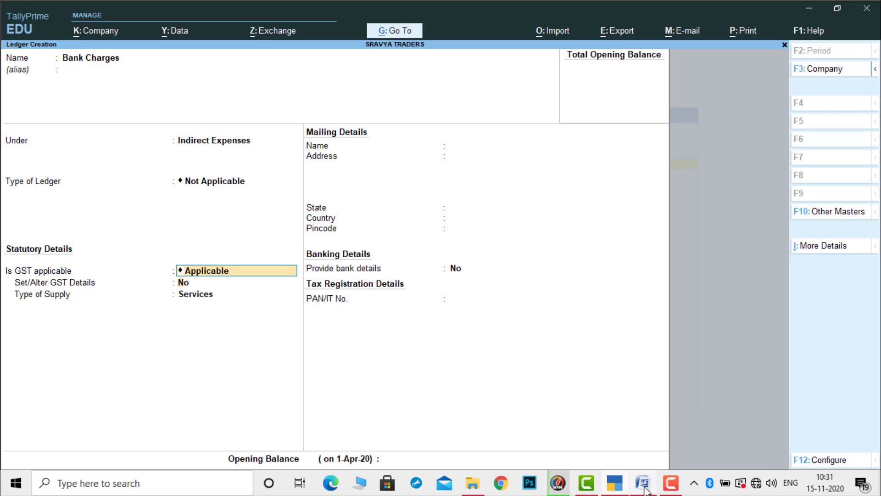
key(Return)
key(Return)
key(Return)
key(Return)
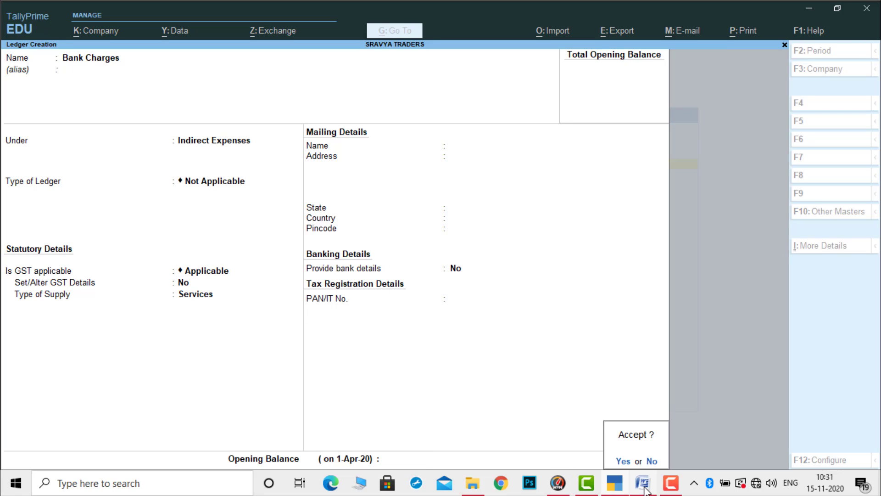
key(Return)
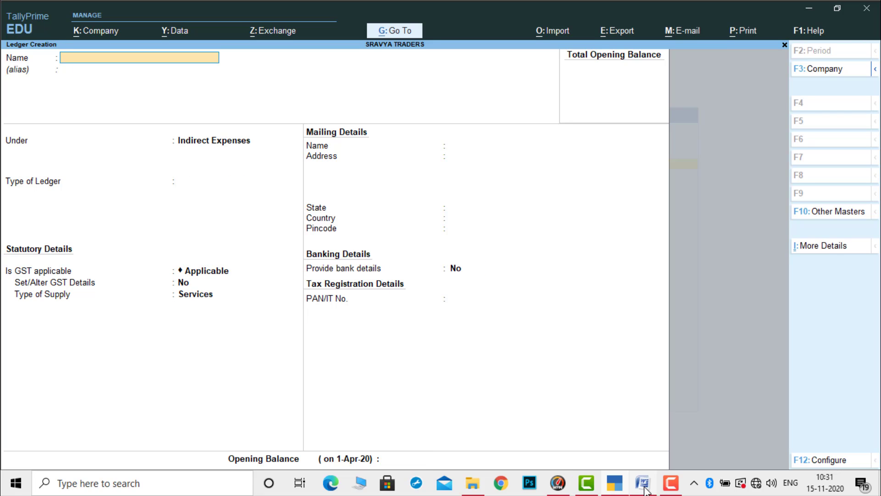
- Review the Problem-4 transactions in the Word document, from the last expense back up to the exempted goods table
click(644, 489)
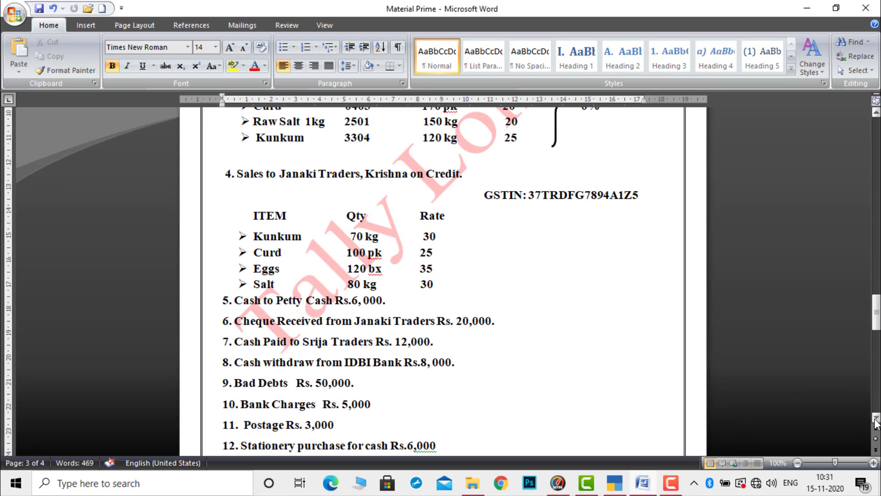
click(876, 419)
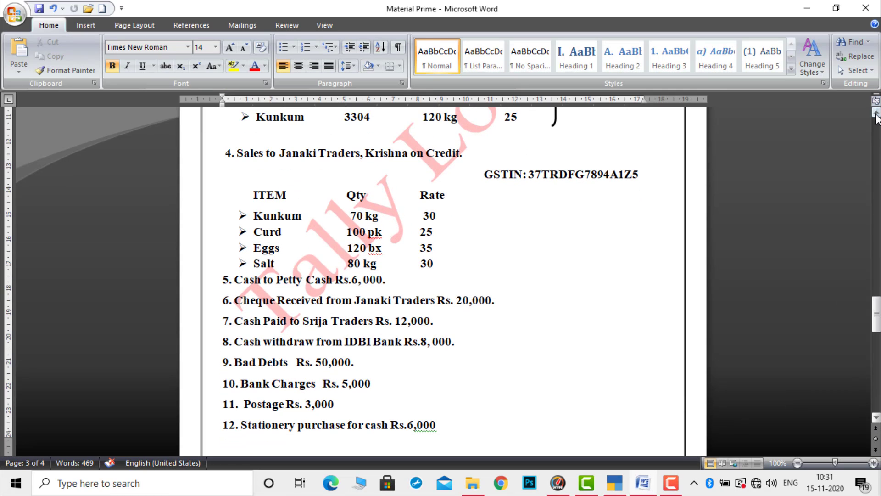
click(876, 113)
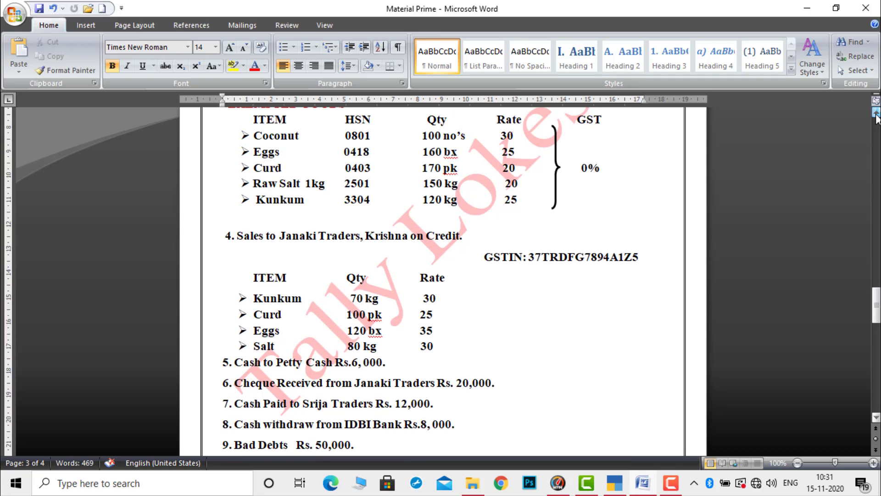
click(876, 114)
click(876, 114)
click(876, 114)
click(876, 114)
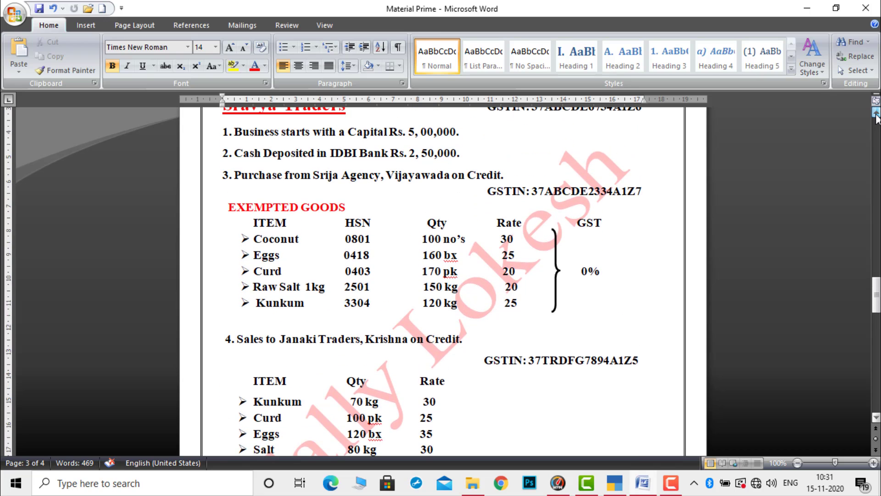
click(876, 114)
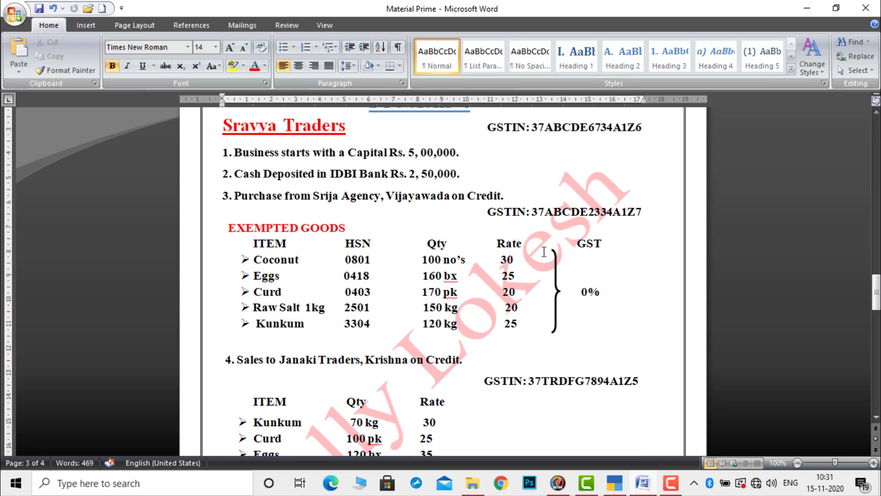
- Check the quantity units used for each item in the exempted goods table
click(444, 261)
double_click(447, 260)
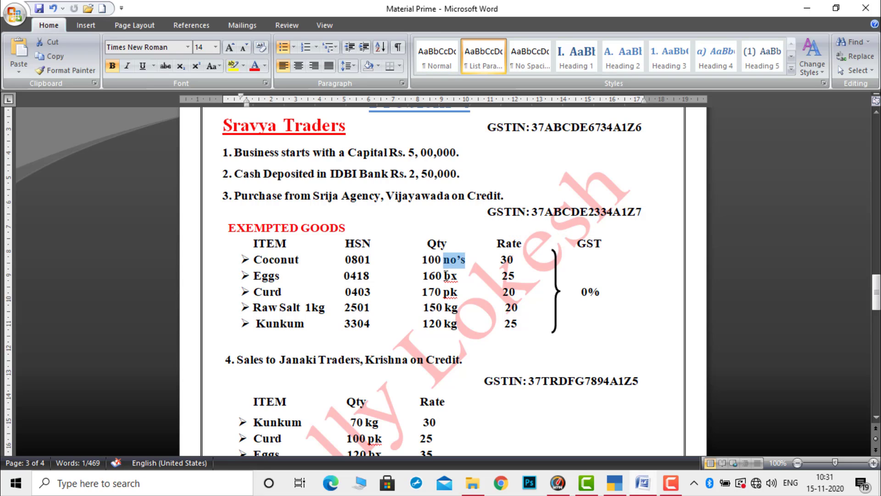
click(446, 275)
click(444, 292)
double_click(464, 293)
click(453, 308)
- Switch back to TallyPrime, leave ledger creation and open the creation form for a Unit master
click(619, 487)
key(Escape)
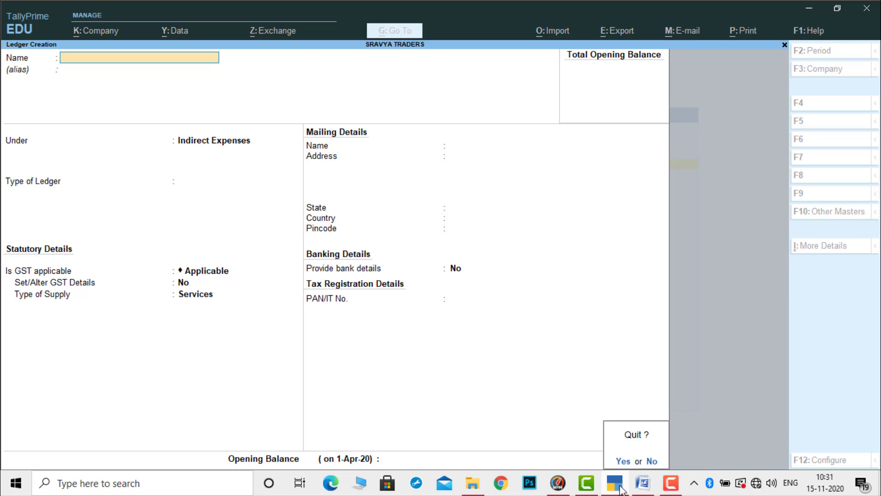
key(Return)
key(Down)
key(Down)
key(Down)
key(Down)
key(Down)
key(Down)
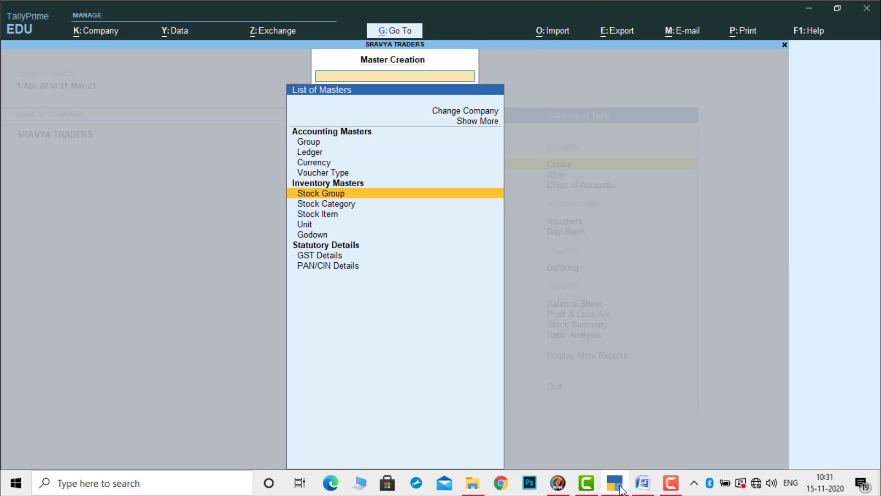
key(Return)
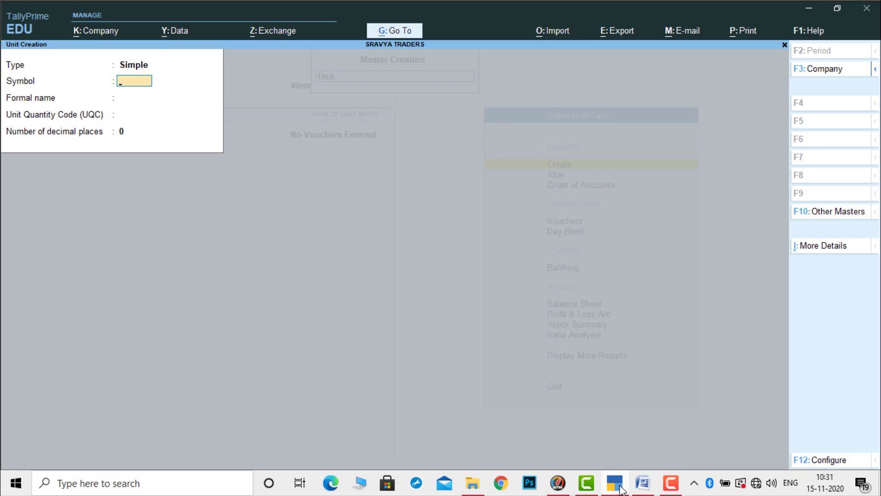
- Create the simple unit nos with quantity code NOS-NUMBERS and 0 decimal places
text(nos)
key(Return)
key(Return)
text(no)
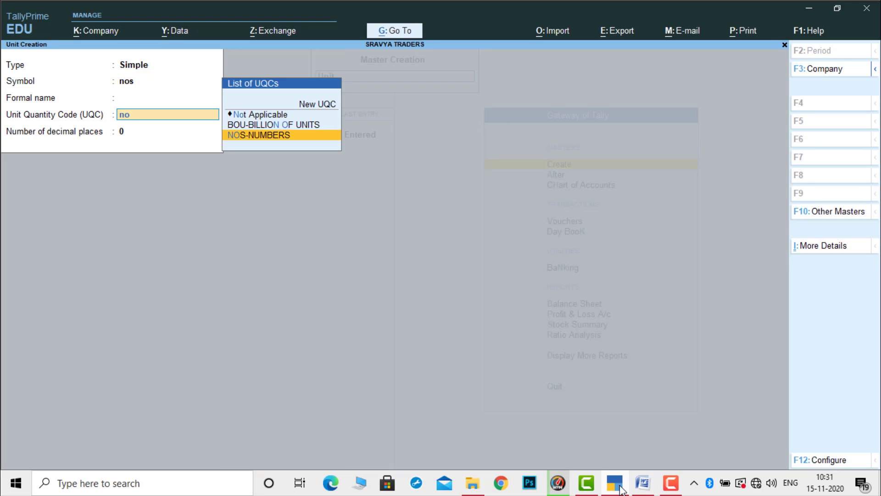
key(Return)
key(Return)
key(Return)
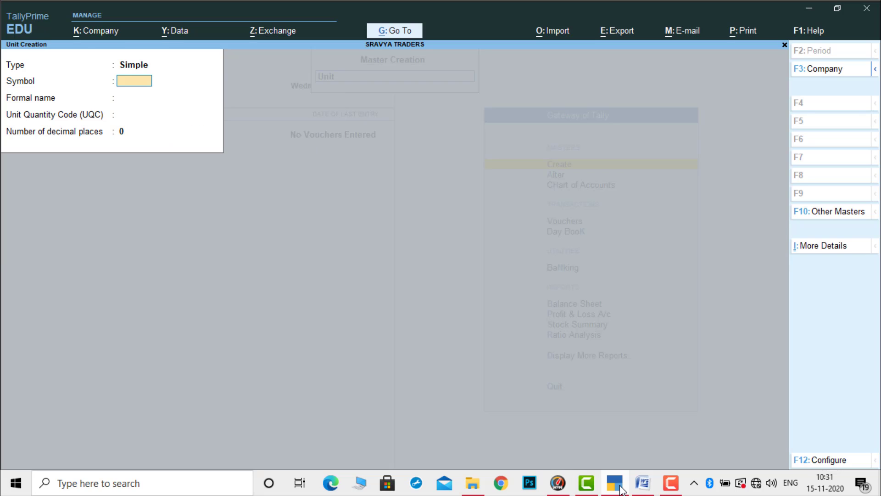
- Create the simple unit bx with quantity code BOX-BOX and 0 decimal places
text(bx)
key(Return)
key(Return)
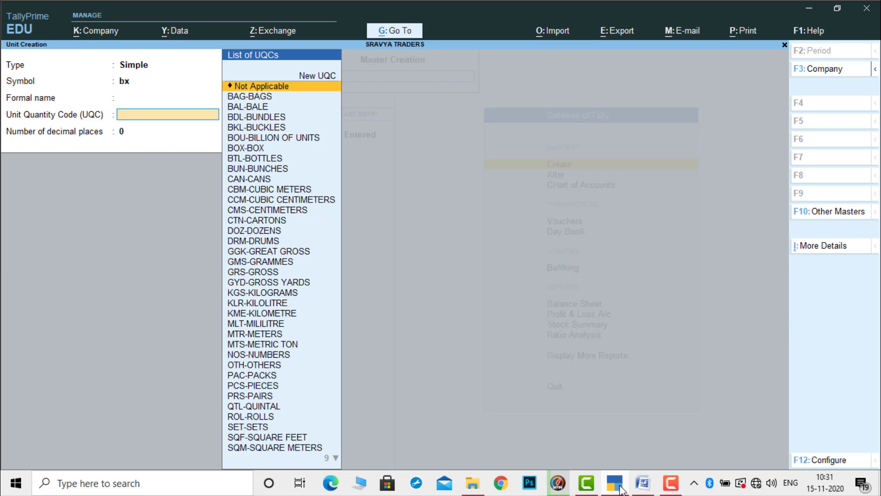
text(bo)
key(Down)
key(Down)
key(Return)
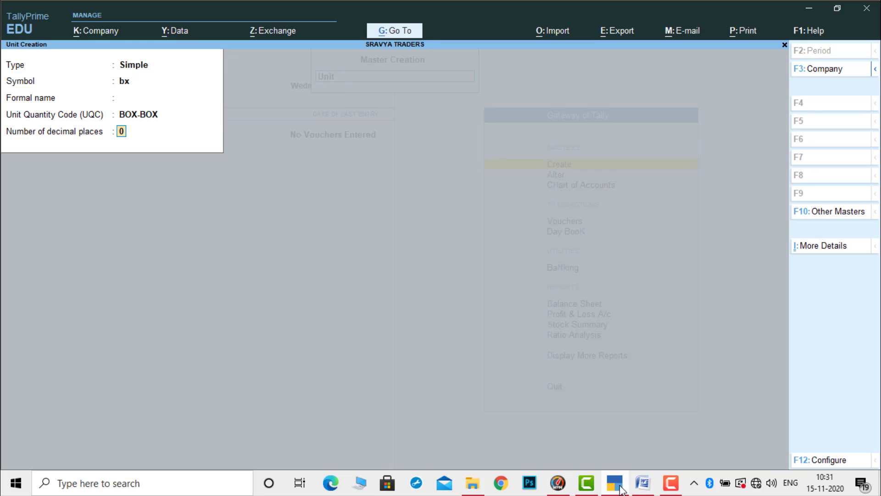
key(Return)
key(Return)
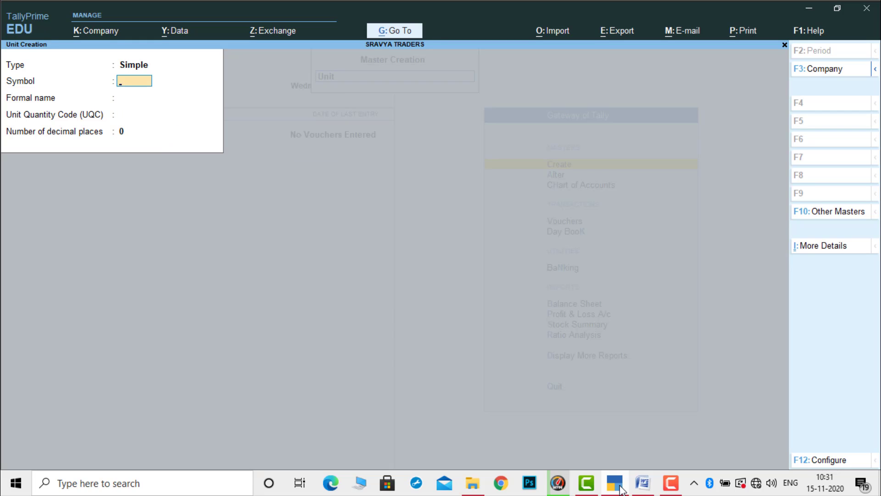
- Define the simple unit pk with quantity code PAC-PACKS and 0 decimal places
text(pk)
key(Return)
key(Return)
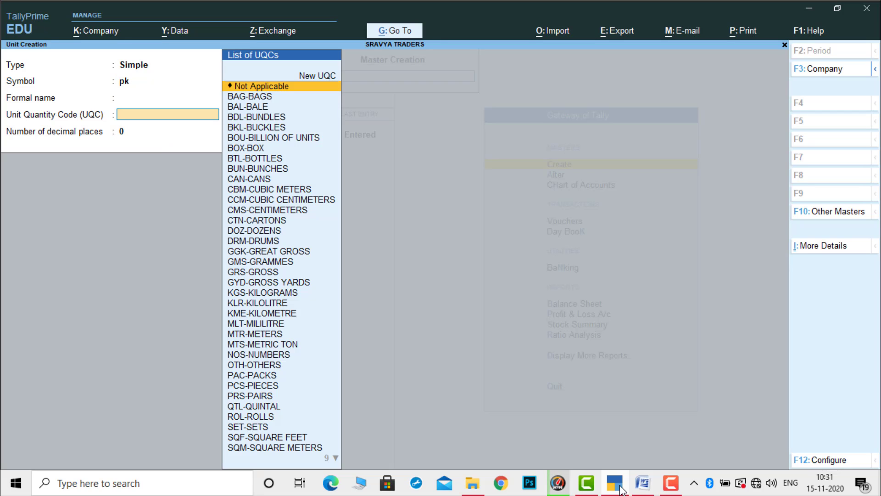
text(pa)
key(Return)
key(Return)
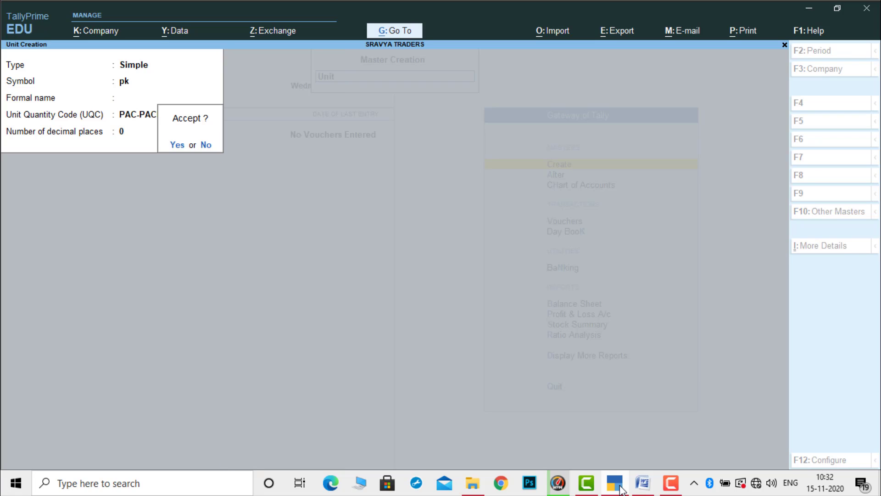
- Accept the pk unit, then create the simple unit kg with quantity code KGS-KILOGRAMS and 0 decimal places
text(nkg)
key(Return)
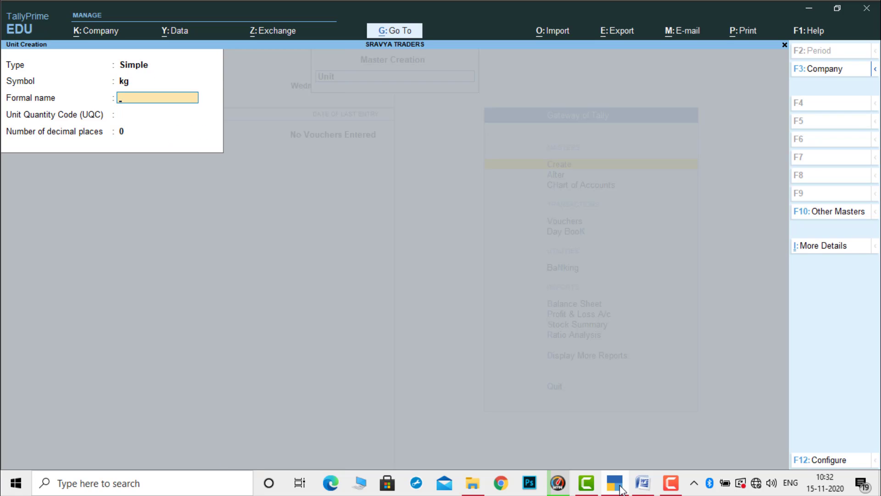
key(Return)
text(ki)
key(Return)
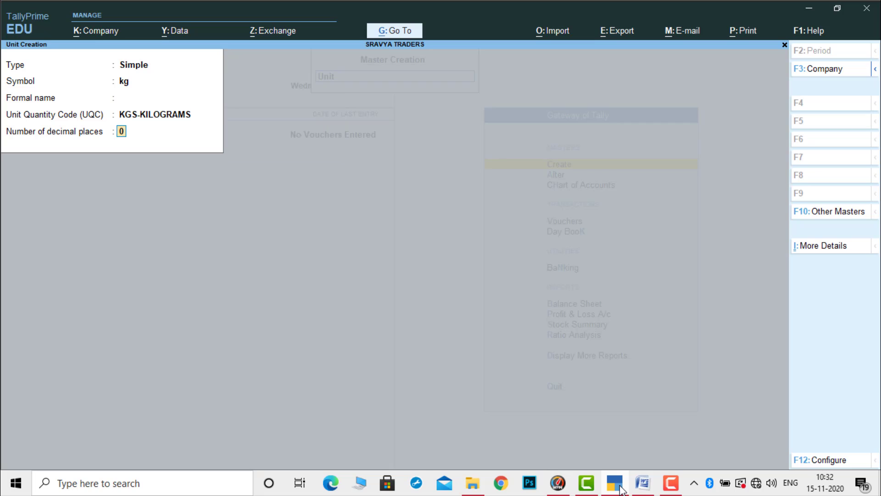
key(Return)
key(y)
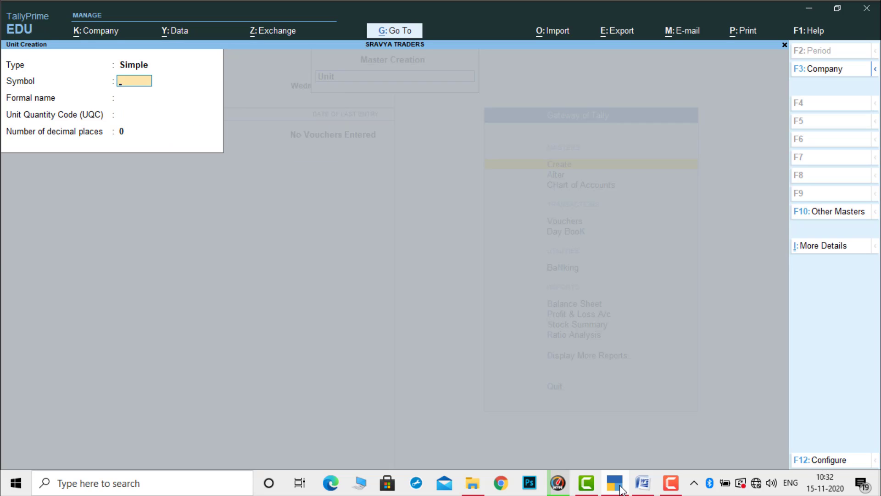
- Leave unit creation and start a stock group named EXEMPTED GOODS, copying the name from the heading in the Word document
key(Escape)
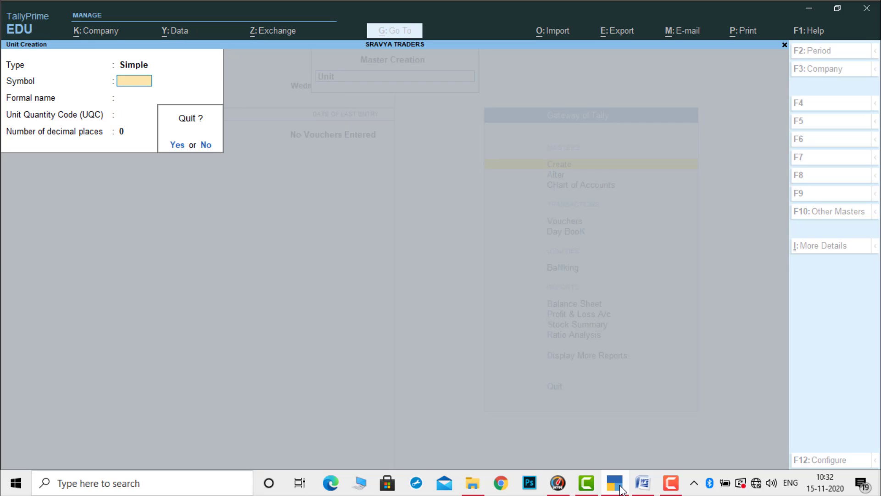
key(y)
key(Up)
key(Up)
key(Up)
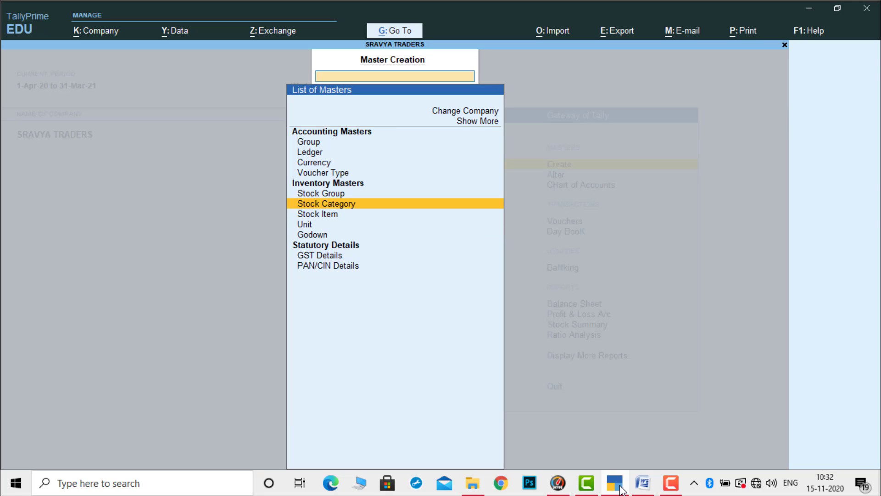
key(Return)
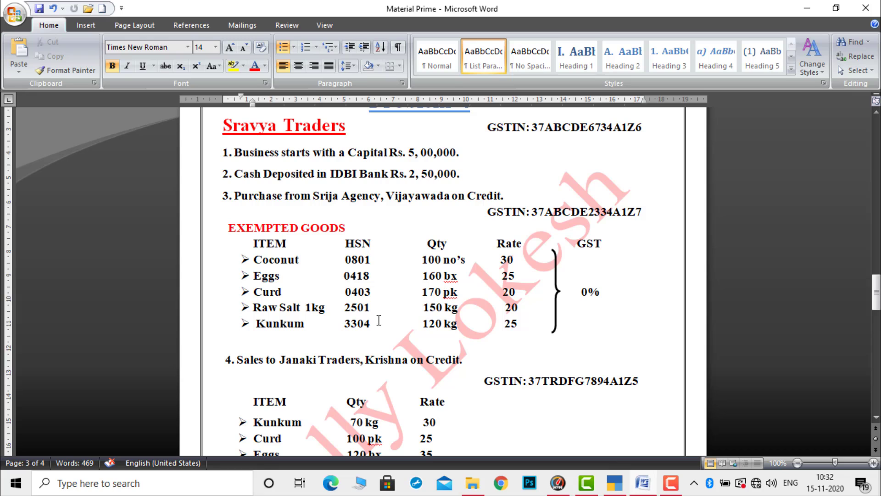
drag(229, 228, 340, 221)
double_click(348, 225)
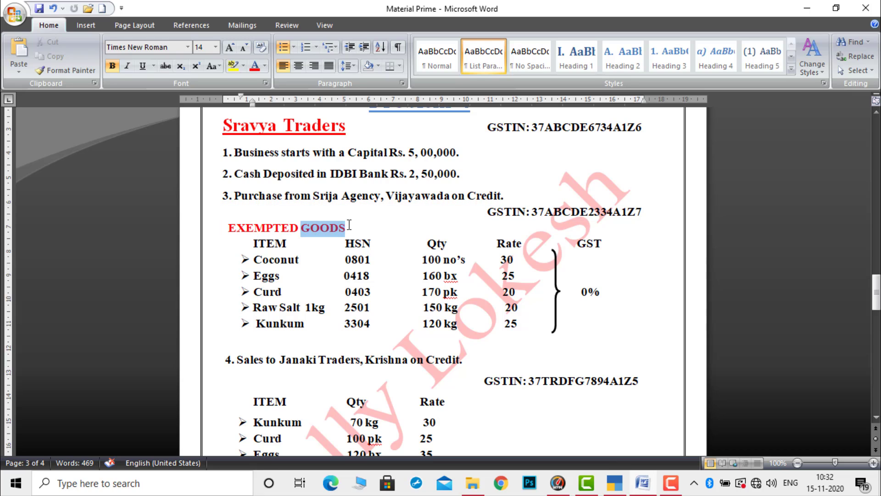
click(227, 225)
drag(228, 224, 328, 225)
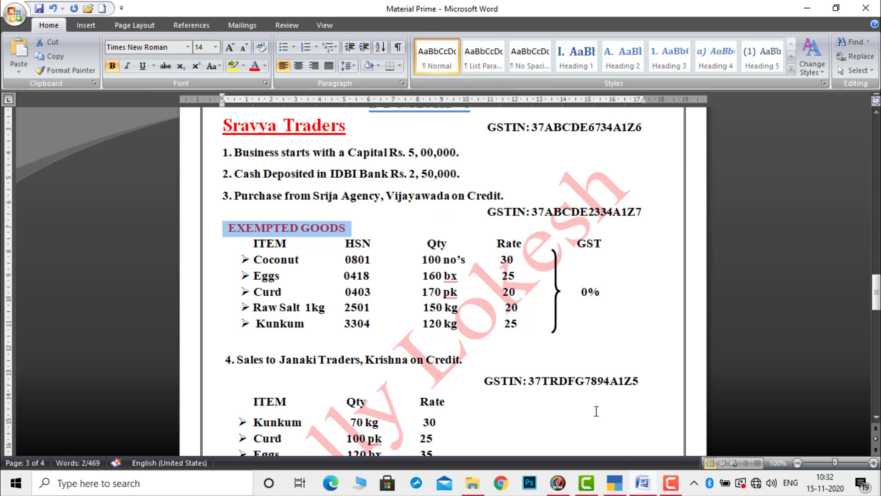
click(618, 489)
key(ctrl+alt+v)
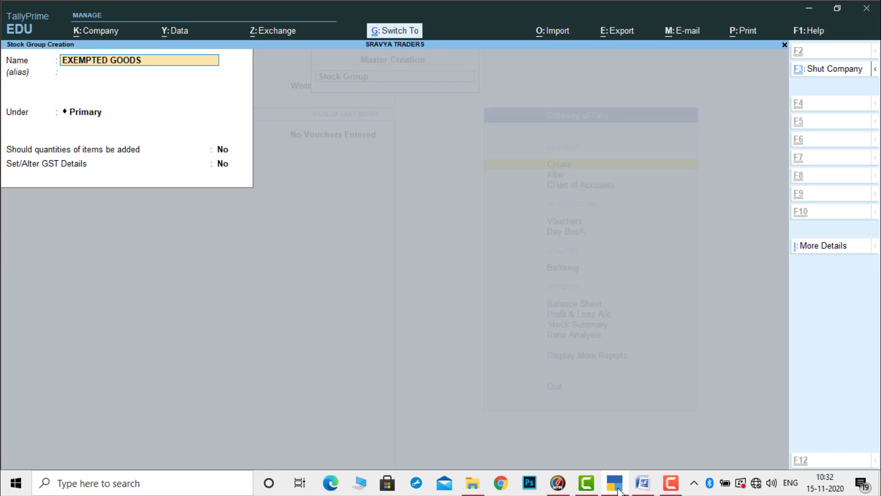
- Save the EXEMPTED GOODS stock group under Primary, with adding item quantities and setting GST details both set to No
key(Return)
key(Return)
key(Return)
key(Return)
key(Return)
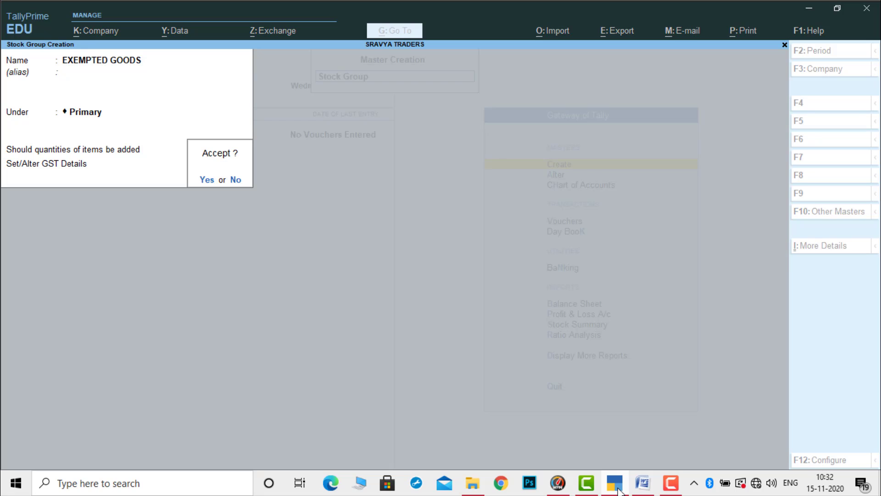
key(Return)
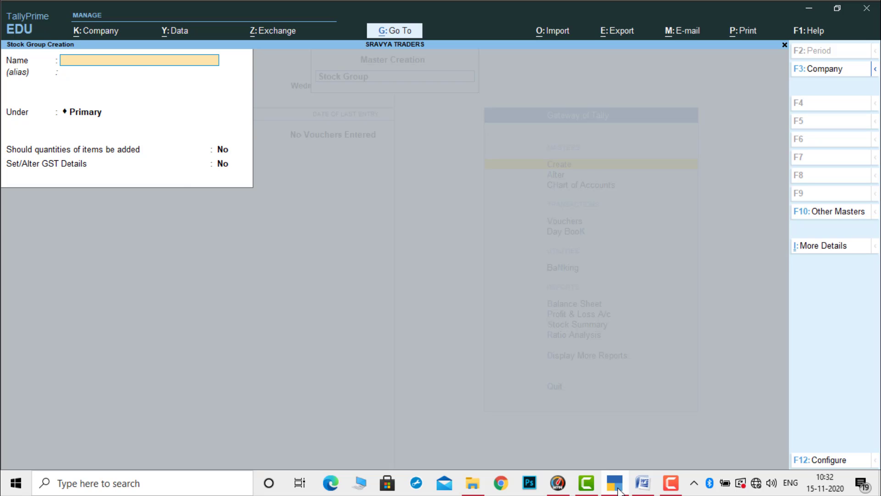
- Start a new stock item named Coconut and place it under the EXEMPTED GOODS group
key(Escape)
key(Return)
key(Down)
key(Down)
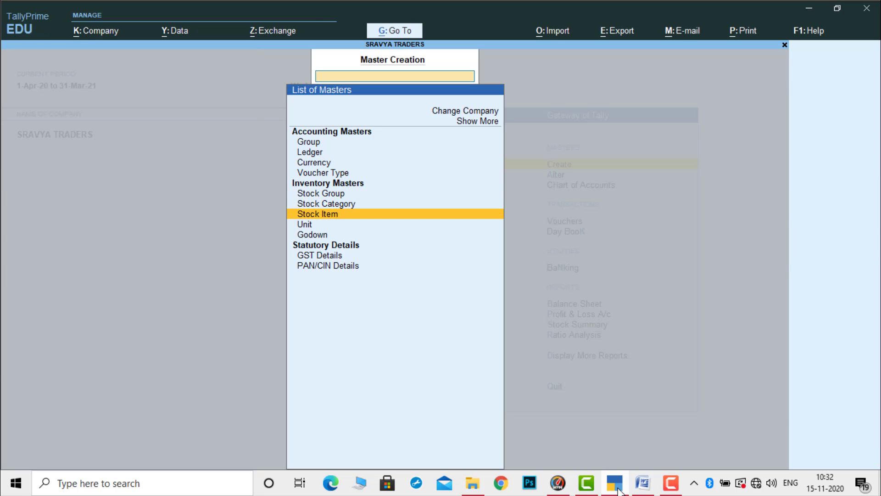
key(Return)
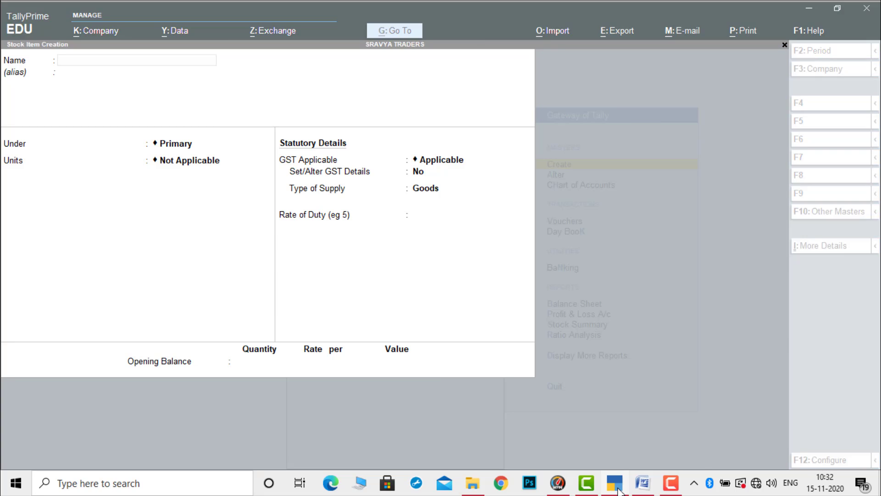
click(618, 491)
click(619, 490)
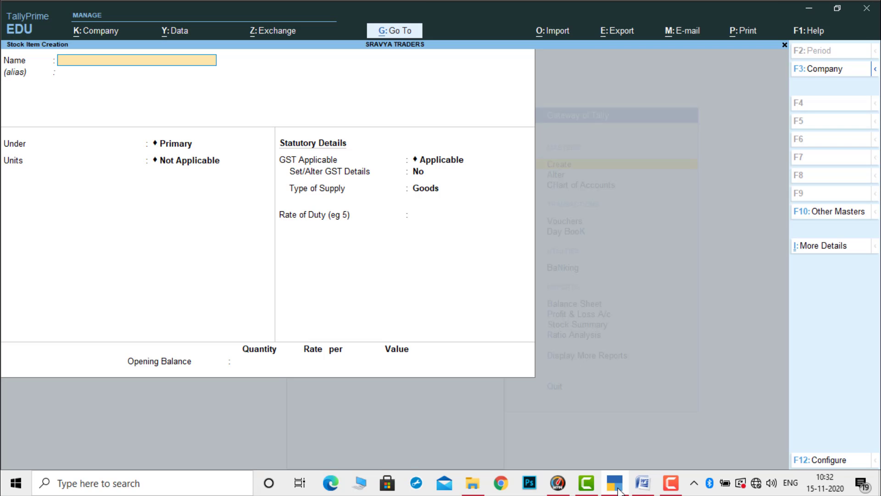
text(Coconut)
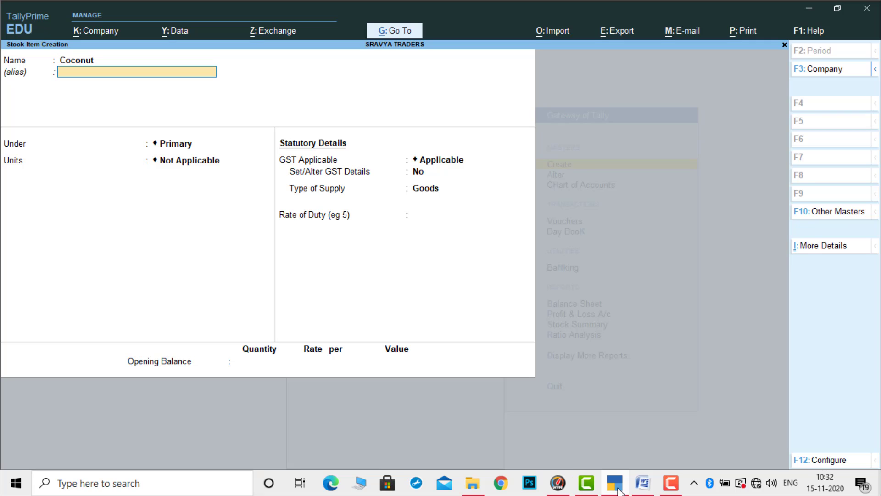
key(Return)
key(Down)
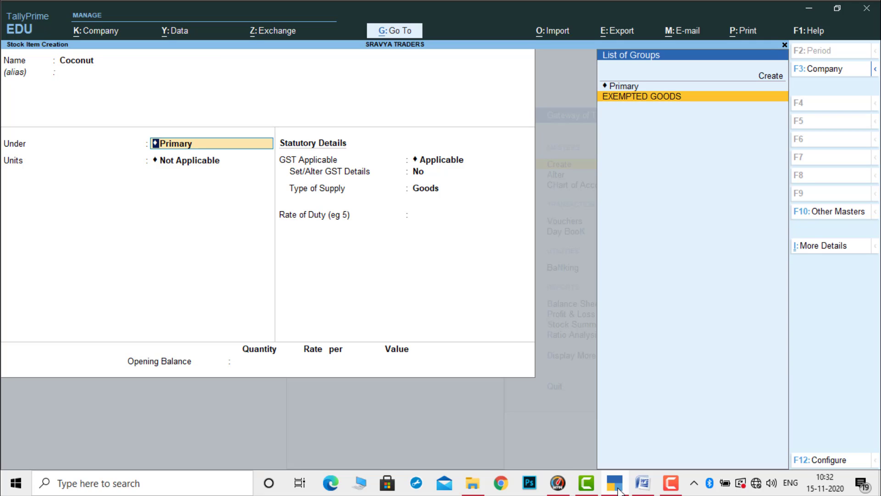
key(Return)
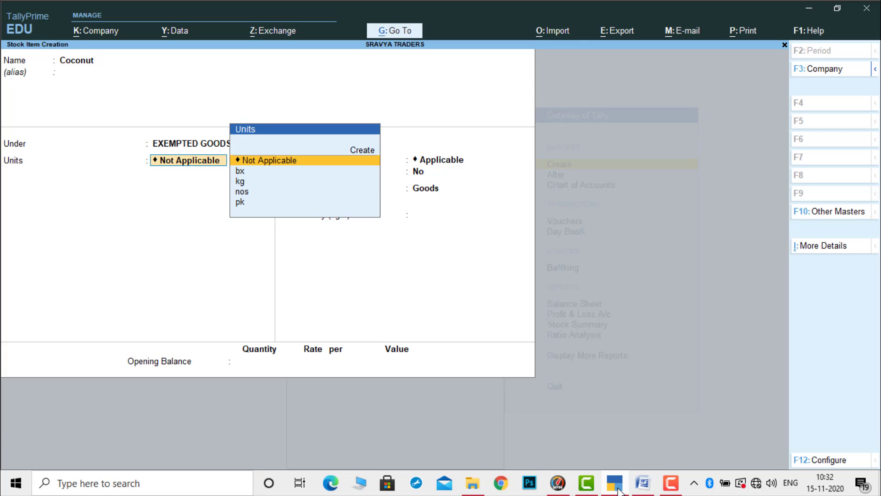
- Set the Coconut item's unit to nos, keep GST applicable and choose Yes for setting its GST details
key(Down)
key(Down)
key(Down)
key(Return)
key(Return)
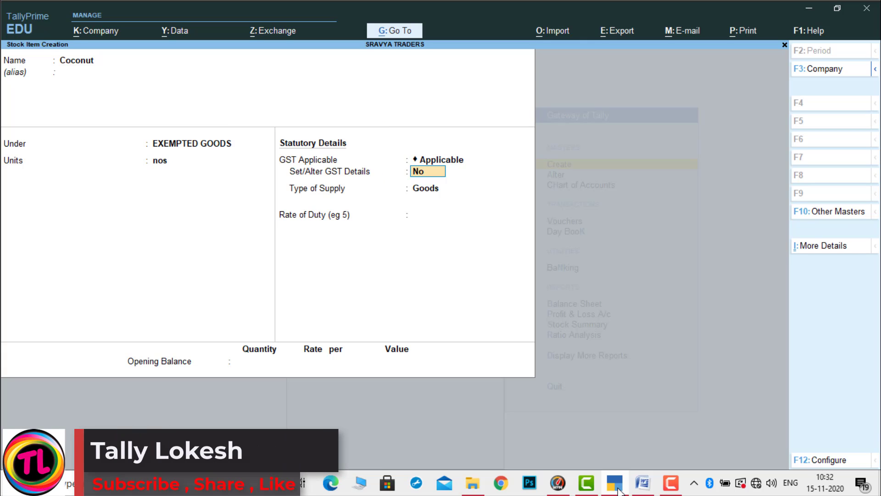
key(y)
key(Return)
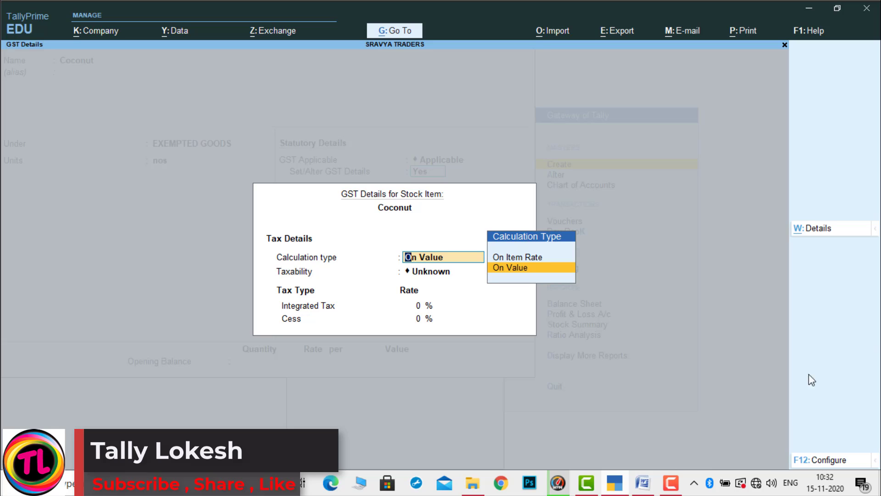
- Add a Coconut tax rate history entry applicable from 1-Apr-20 with HSN code 0801, checking the code in the Word document
click(821, 229)
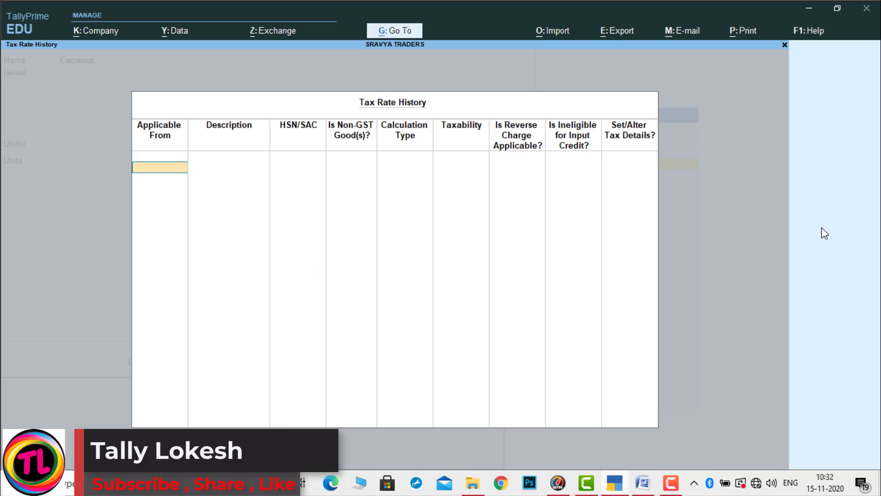
text(1-4)
key(Return)
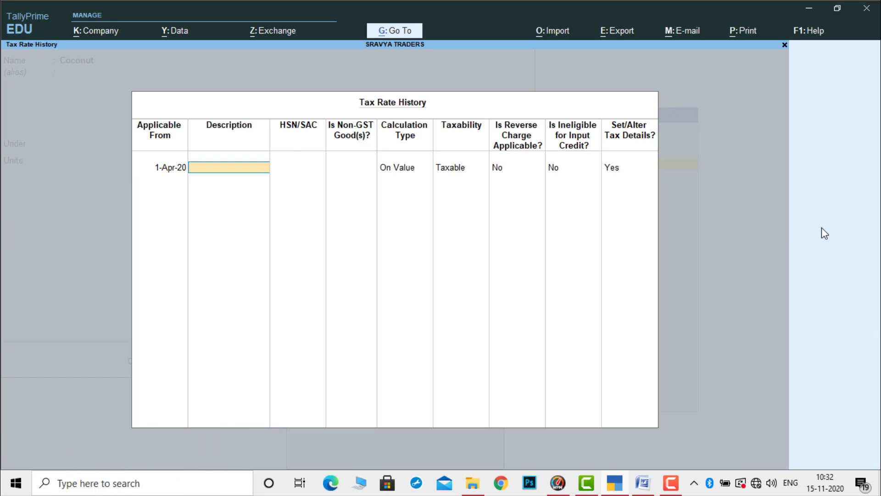
key(Return)
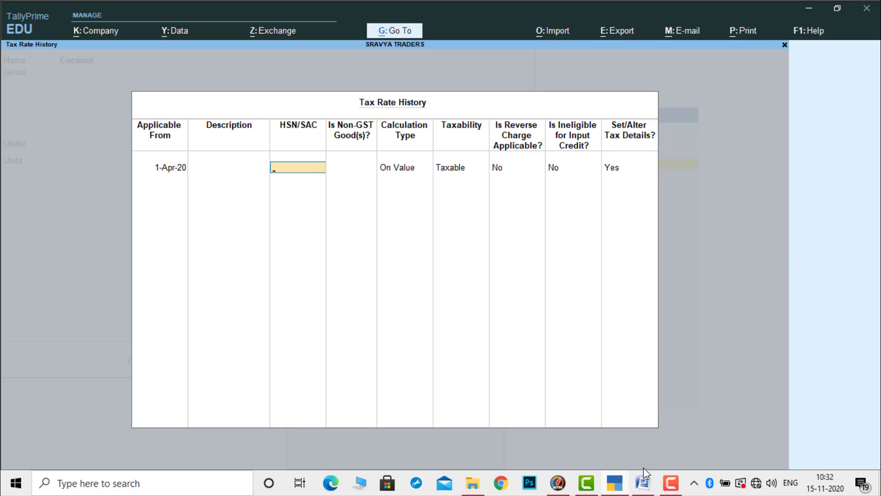
click(644, 485)
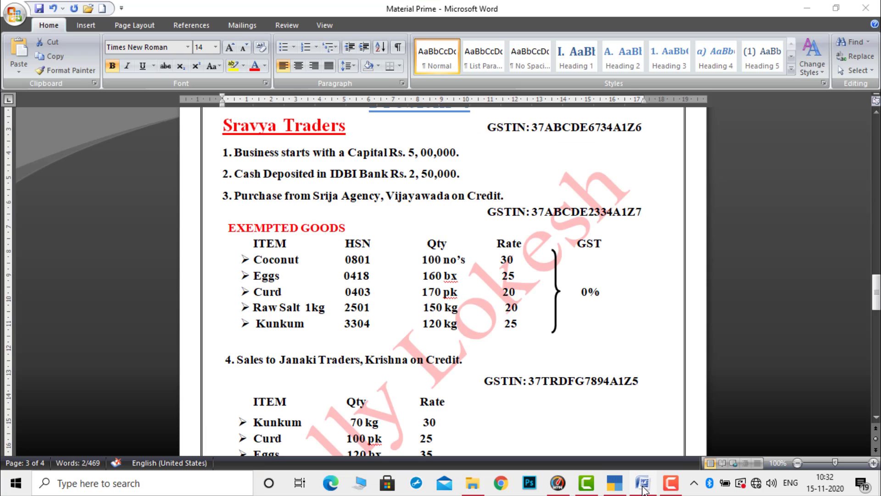
click(644, 484)
text(080)
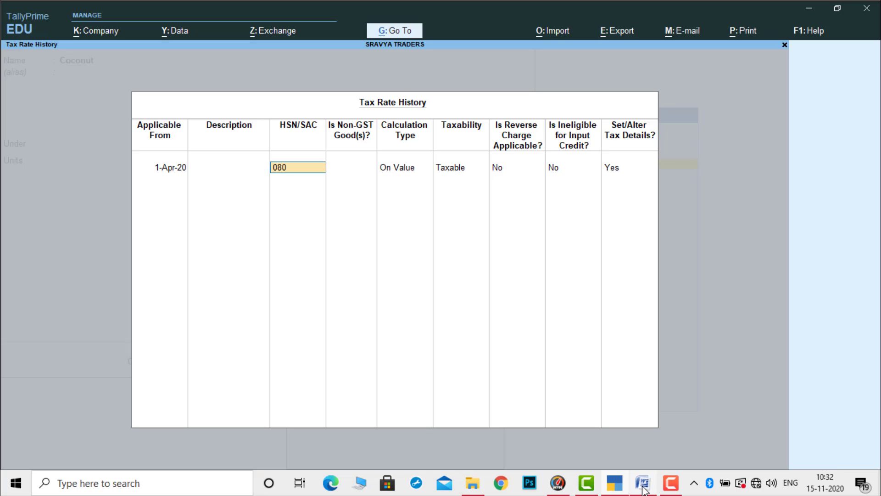
text(1)
- Set the Coconut entry to non-GST goods No, calculation type On Value and taxability Exempt, completing the tax rate history
key(Return)
key(Return)
key(Return)
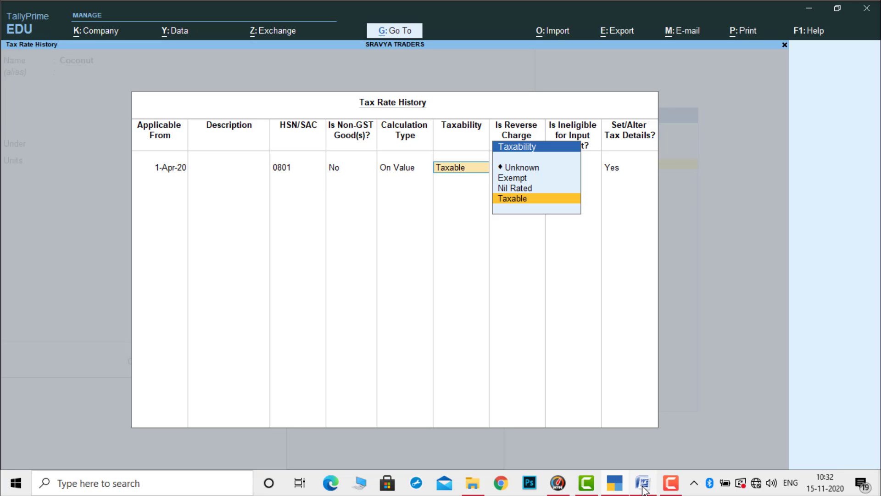
key(Up)
key(Up)
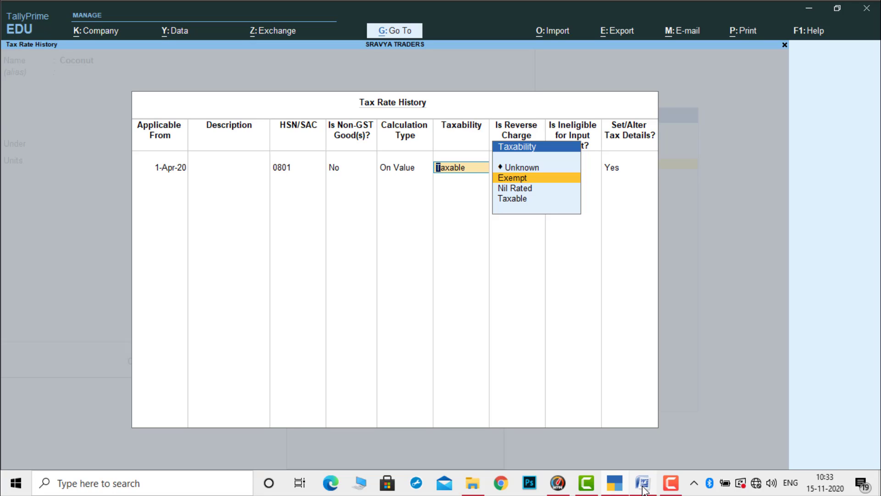
key(Return)
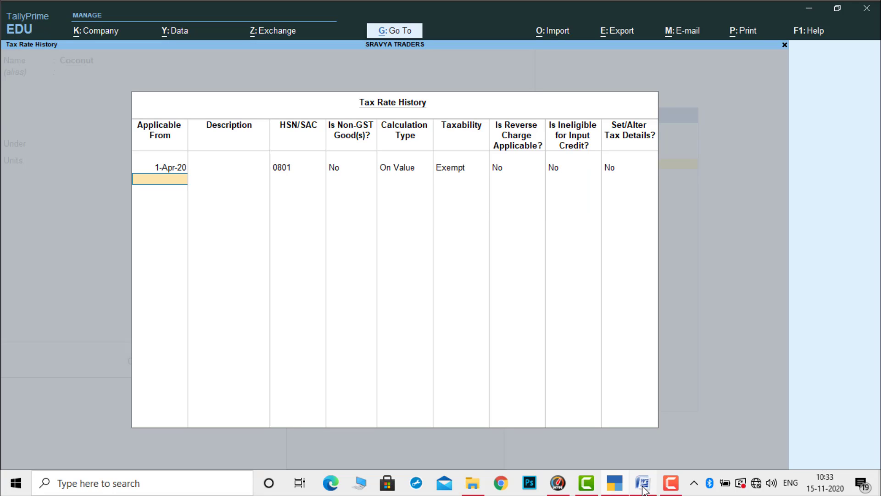
key(Return)
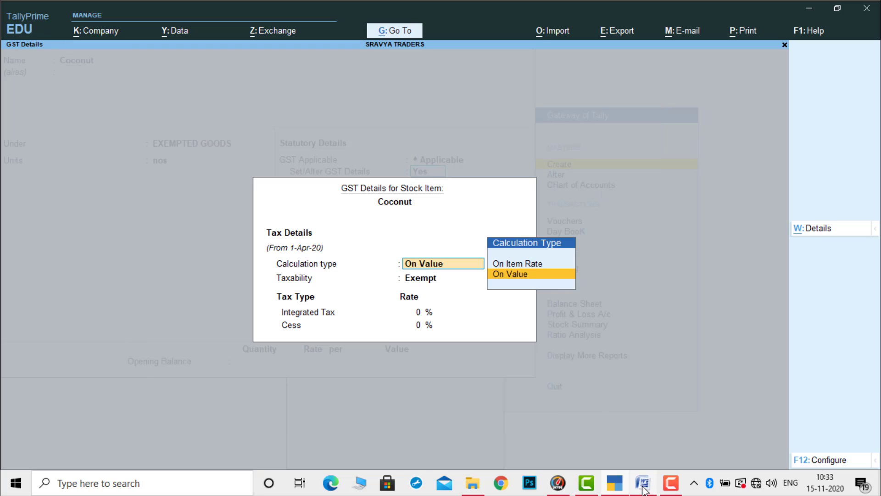
- Accept the Coconut GST details and save the stock item with supply type Goods and no rate of duty
key(Return)
key(Return)
key(Return)
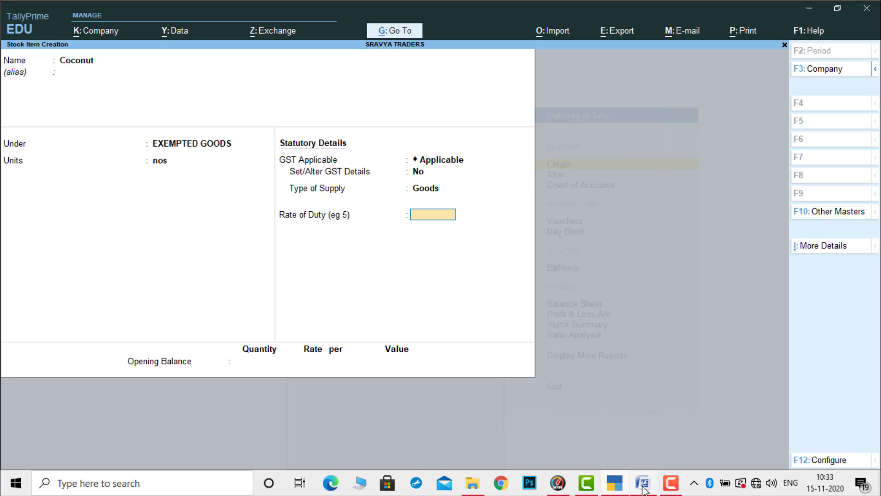
key(Return)
key(Return)
key(Return)
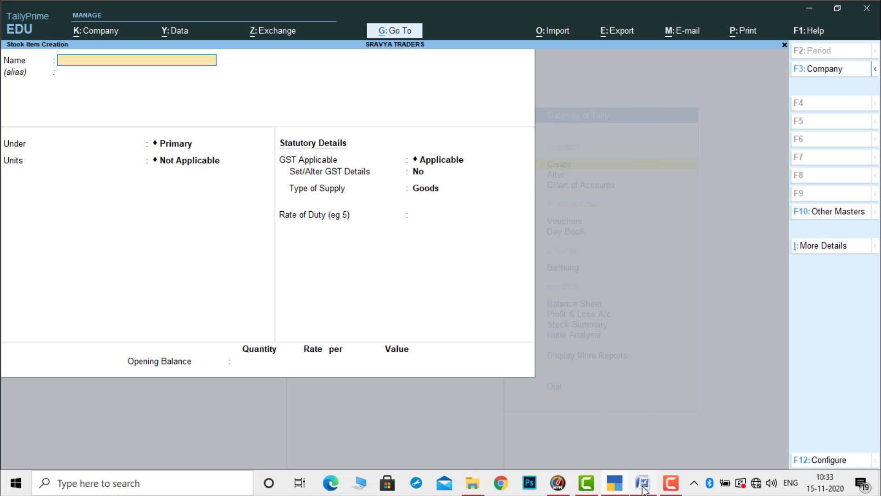
- Check the next item in the Word document and start a stock item named Eggs under EXEMPTED GOODS
click(643, 483)
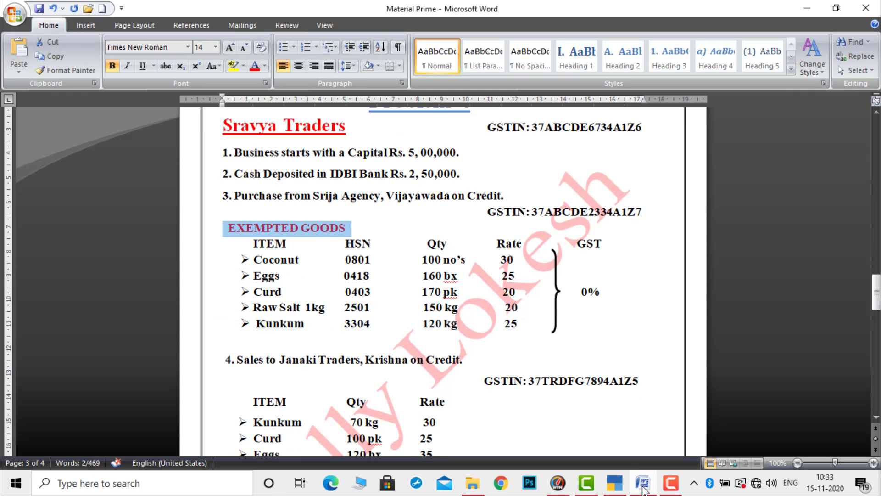
click(643, 483)
text(Egg)
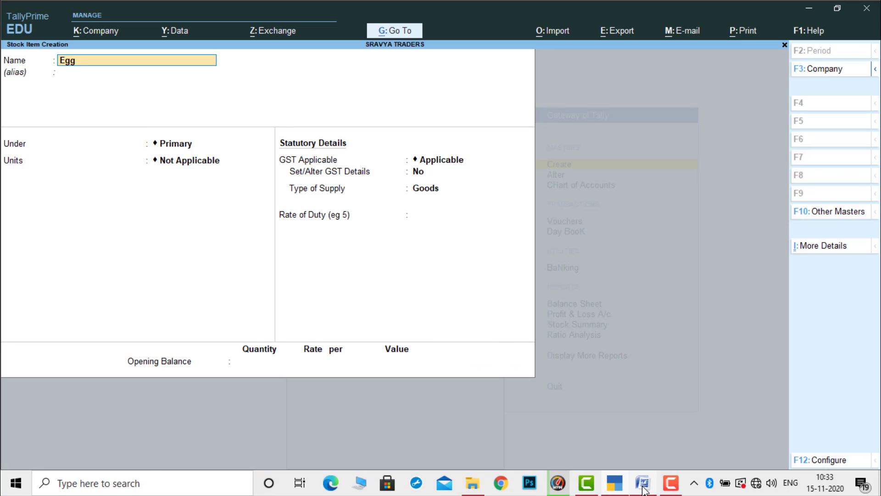
text(s)
key(Return)
key(Down)
key(Return)
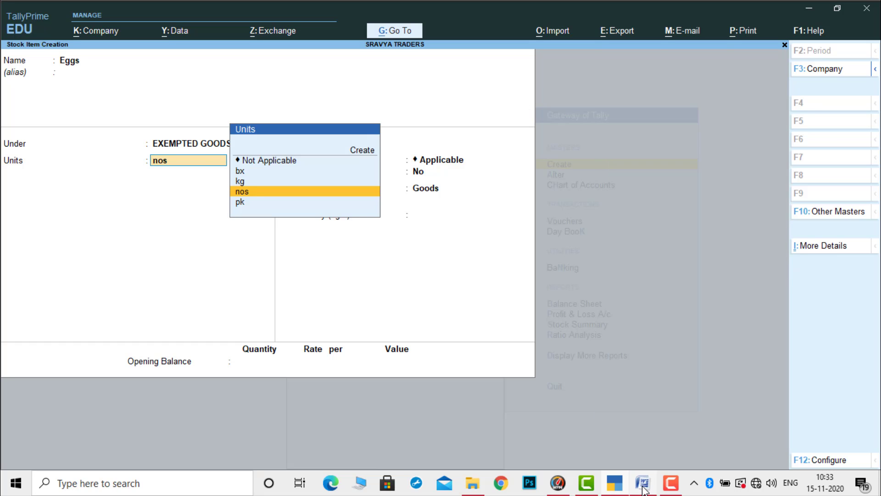
- Check the Eggs unit in the Word document, set it to bx and choose Yes for setting the item's GST details
click(643, 483)
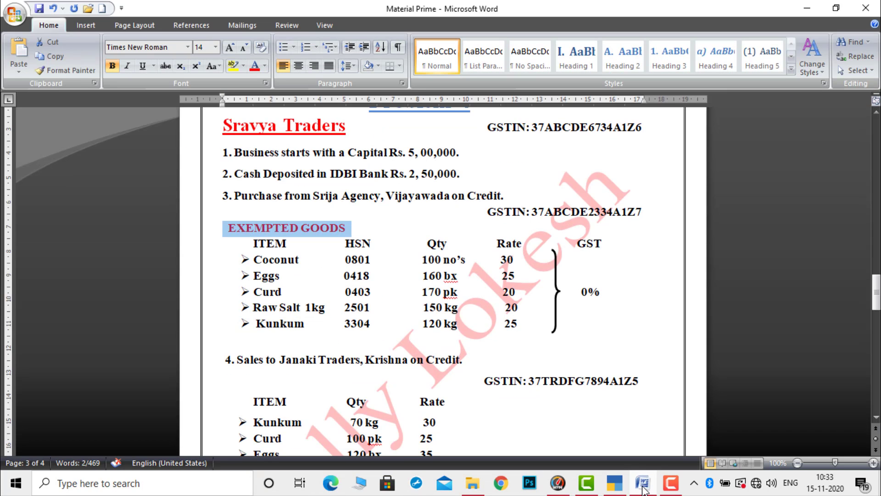
click(643, 488)
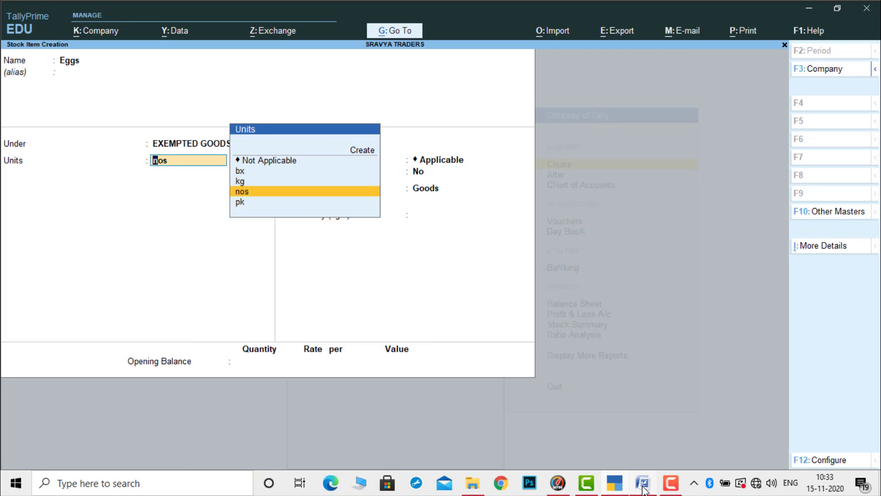
key(Up)
key(Up)
key(Return)
key(Return)
text(y)
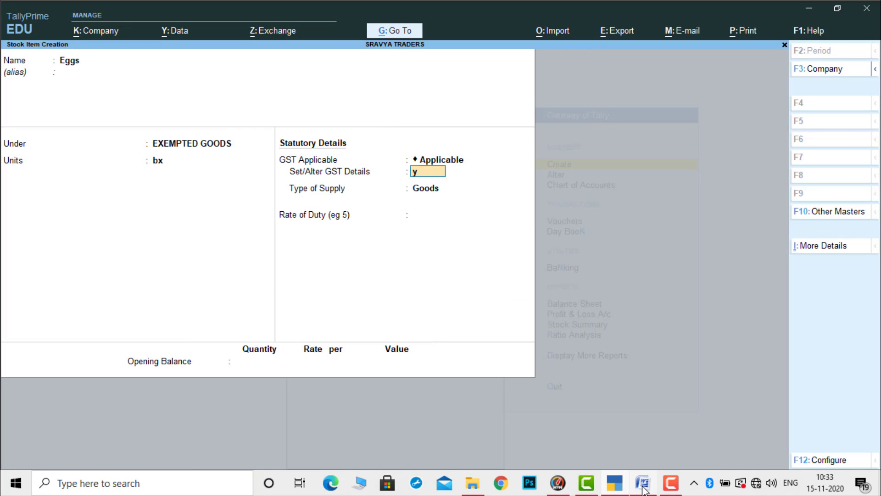
key(Return)
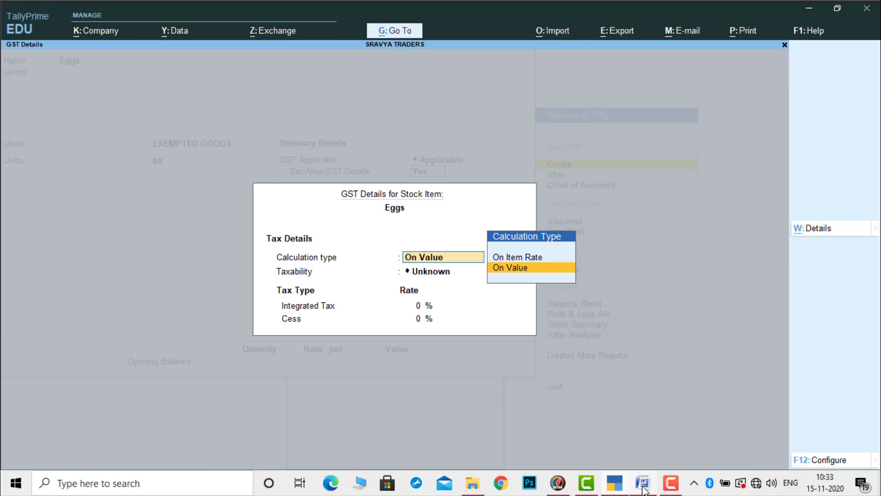
- Add a tax rate history entry for Eggs applicable from 1-Apr-20 with HSN/SAC 0418, checking the code in the Word document
click(830, 231)
text(1-4)
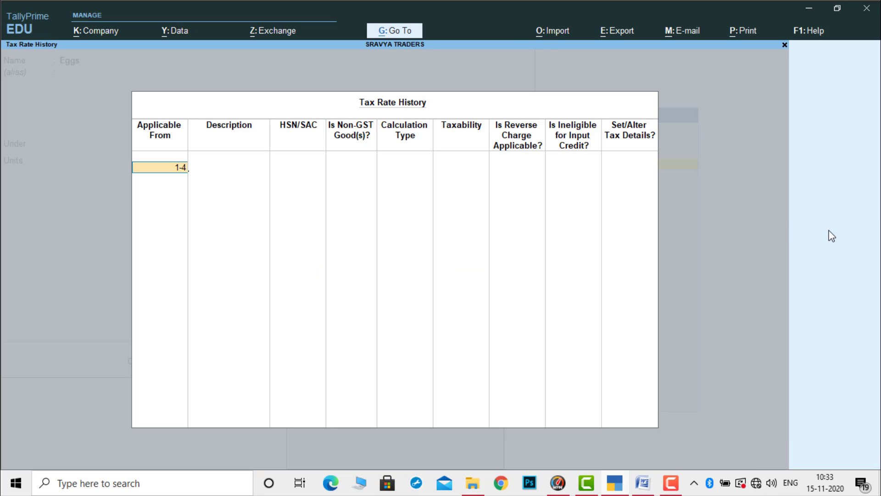
key(Return)
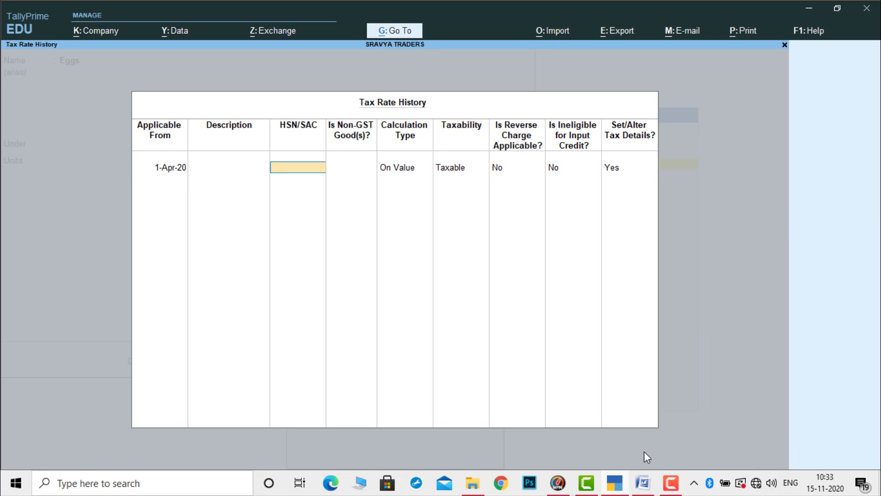
click(643, 482)
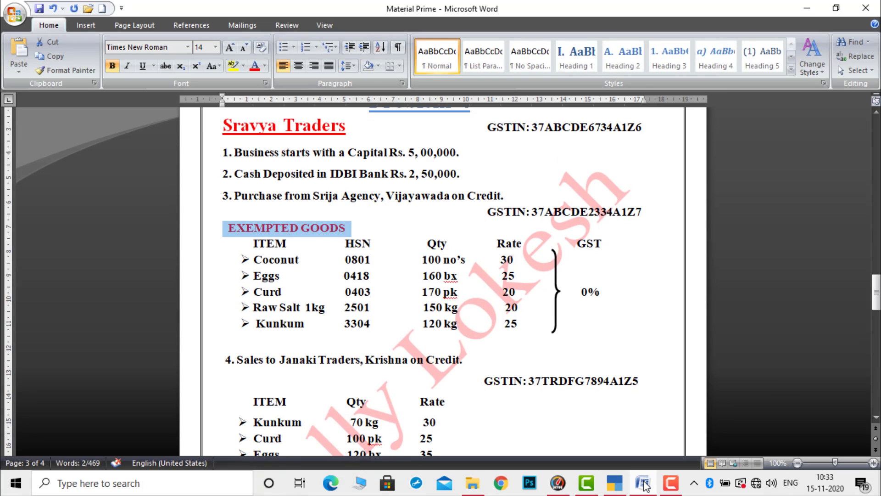
click(644, 483)
text(04)
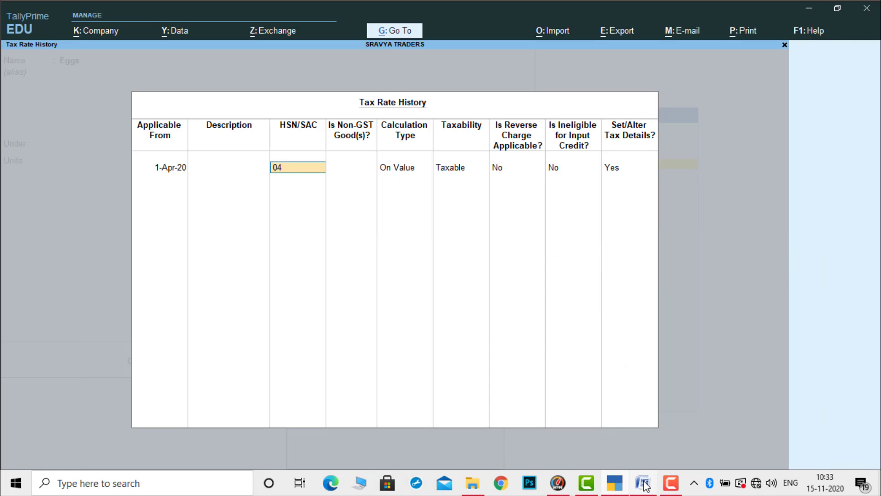
text(0)
key(BackSpace)
key(Return)
- Set the Eggs entry to non-GST goods No, calculation type On Value and taxability Exempt, and save the stock item
key(Return)
key(Return)
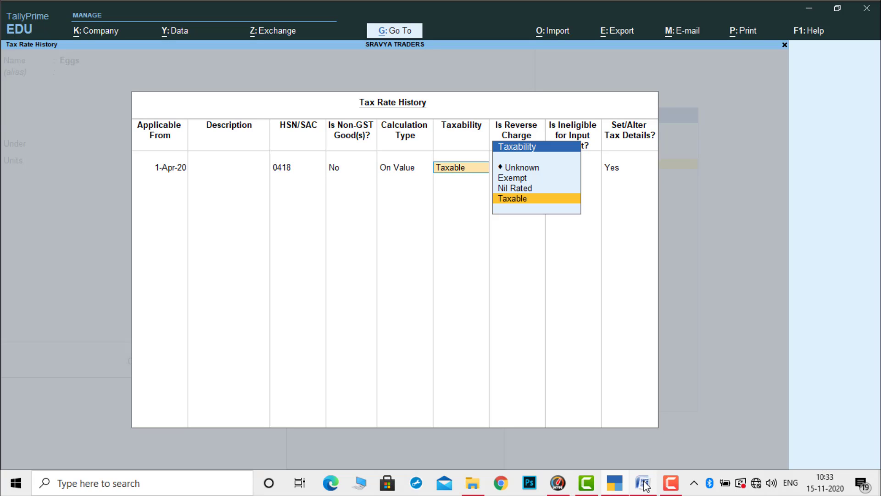
key(Up)
key(Up)
key(Return)
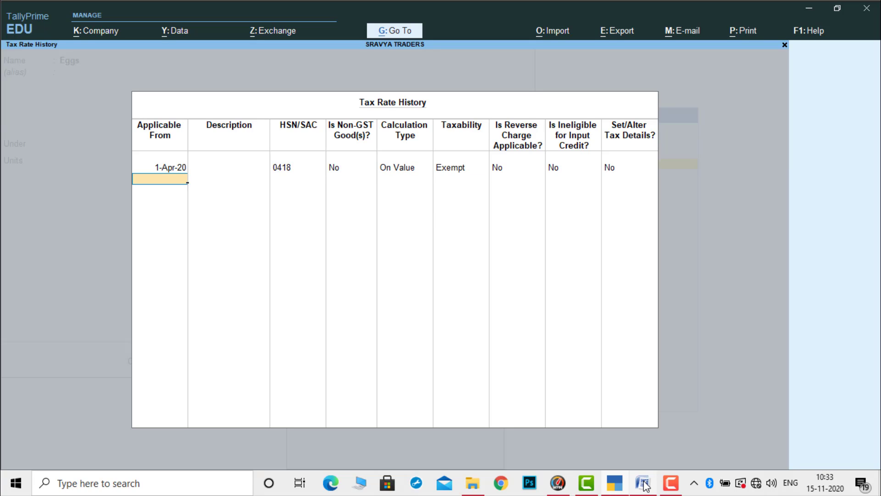
key(Return)
key(ctrl+a)
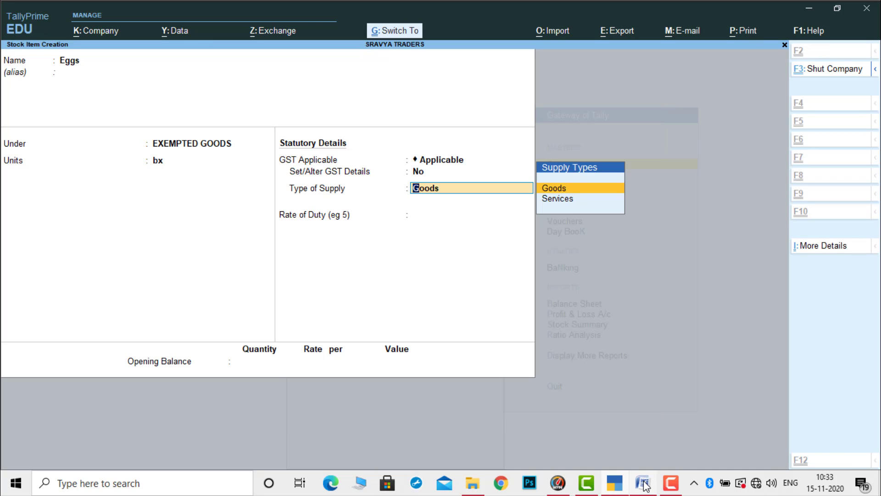
key(ctrl+a)
- Check the next item in the Word document and start a stock item named Curd under EXEMPTED GOODS
click(643, 483)
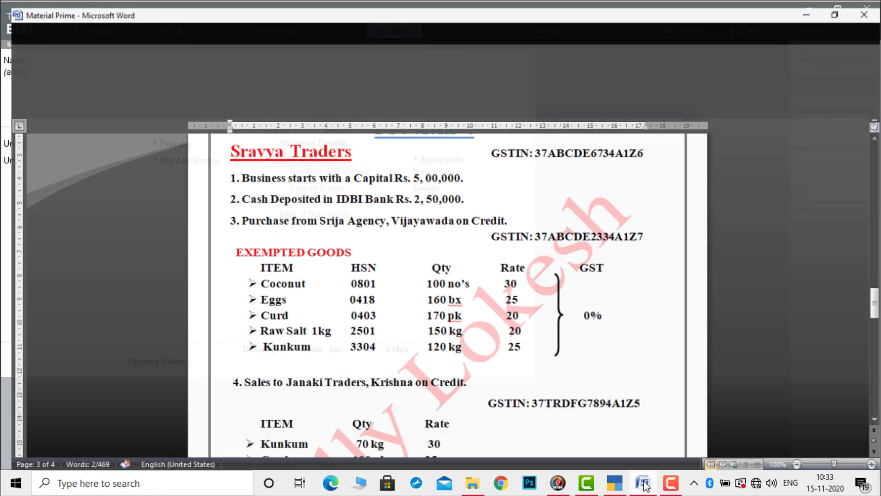
click(644, 483)
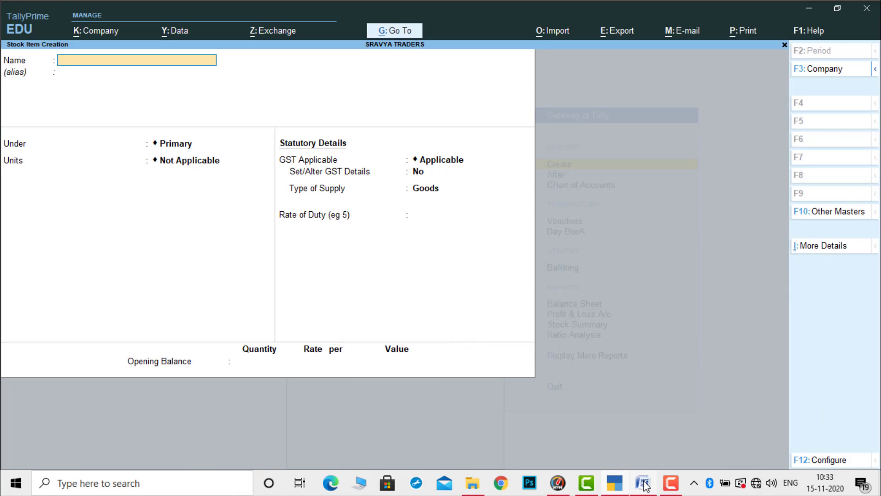
text(Curd)
key(Return)
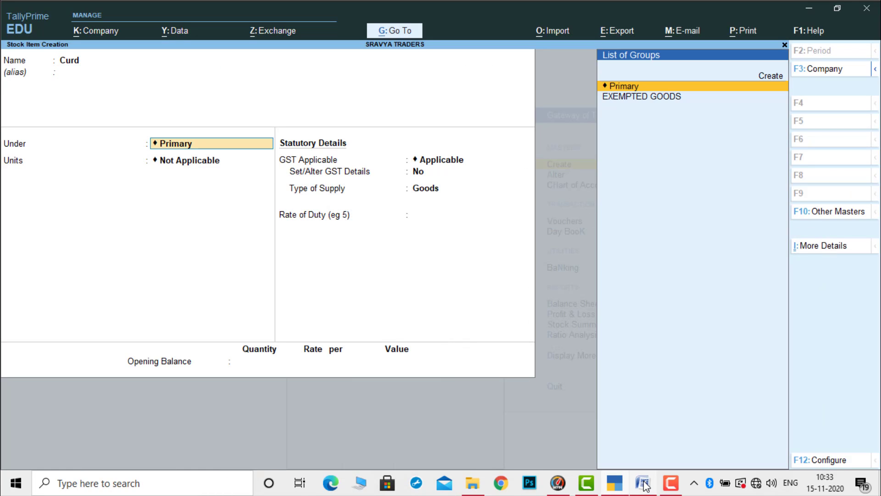
key(Down)
key(Return)
- Check the Curd unit in the Word document, set it to pk and choose Yes for setting the item's GST details
key(Down)
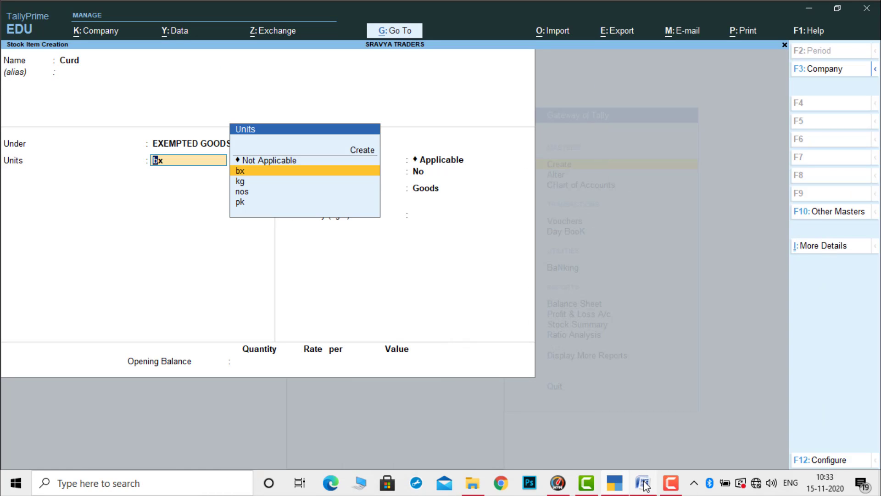
click(643, 483)
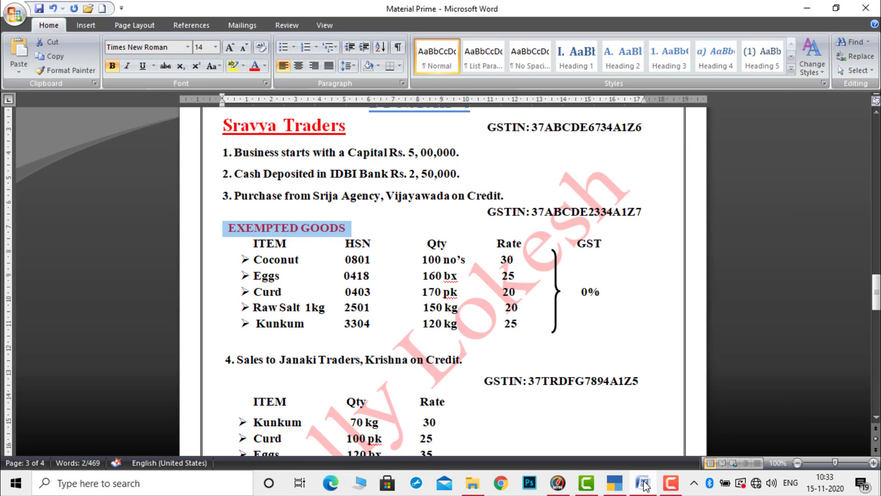
click(643, 483)
key(Down)
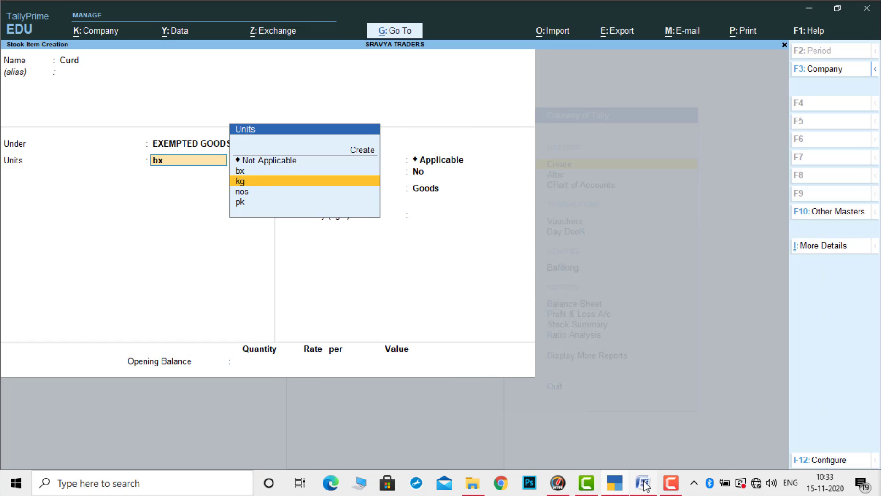
key(Down)
key(Down)
key(Return)
key(Return)
key(y)
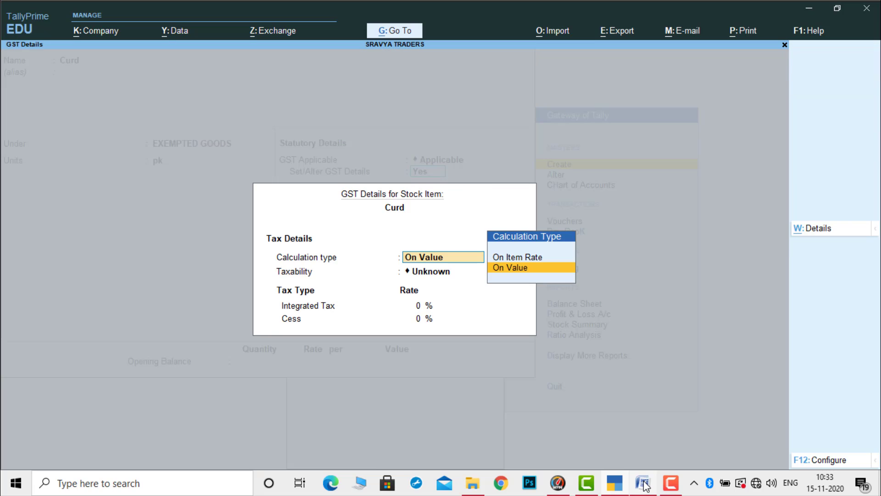
- Add a tax rate history entry for Curd applicable from 1-Apr-20 with HSN/SAC 0403, checking the code in the Word document
click(820, 231)
text(1-4)
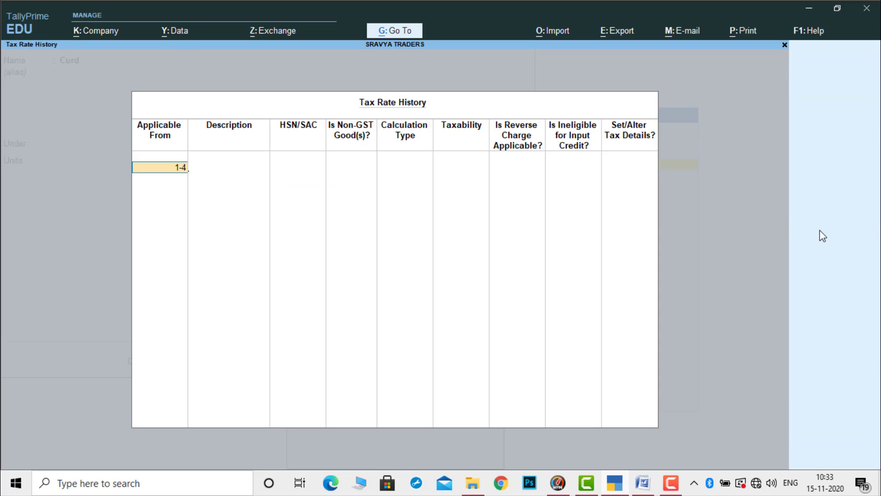
key(Return)
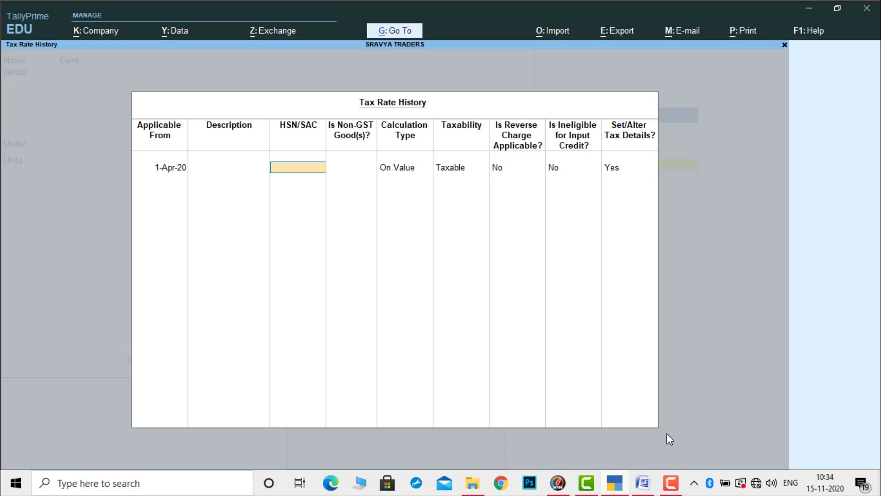
click(642, 490)
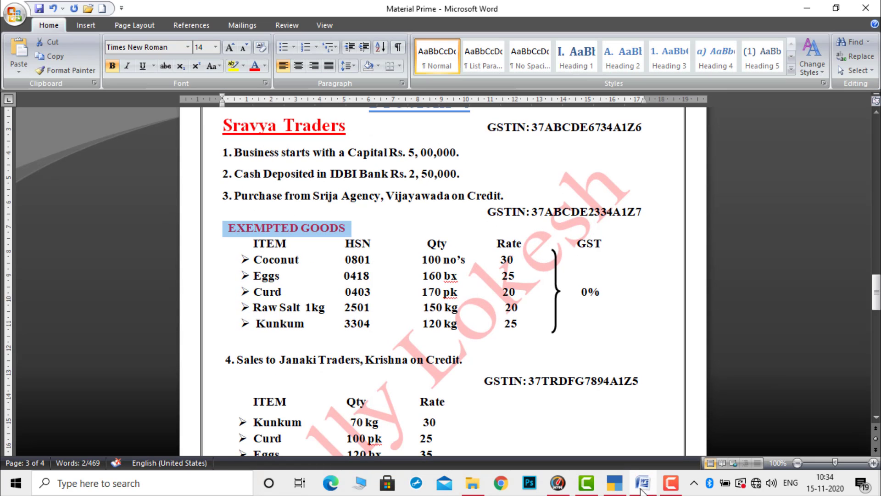
click(641, 490)
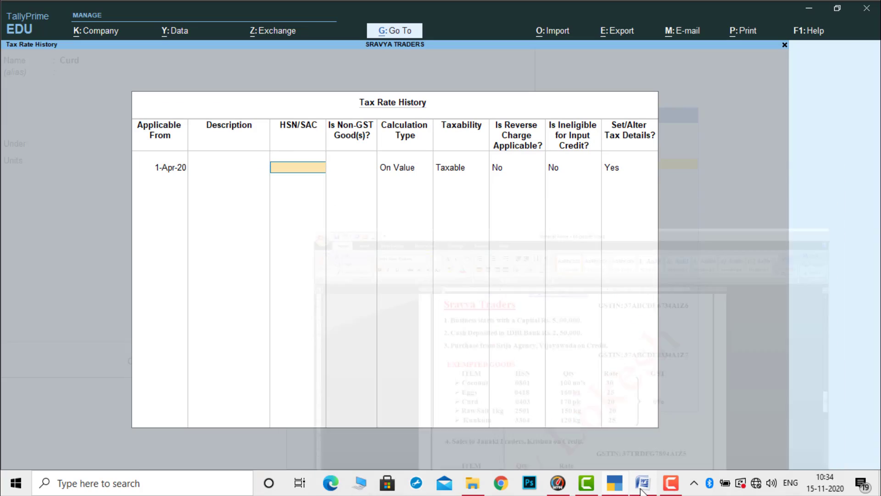
text(040)
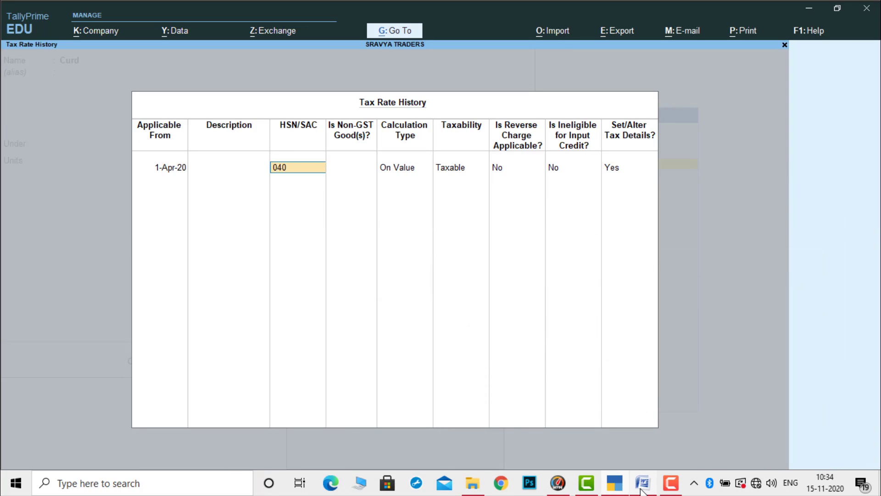
key(Return)
- Set the Curd entry to non-GST goods No, calculation type On Value and taxability Exempt, and save the stock item
key(Return)
key(Return)
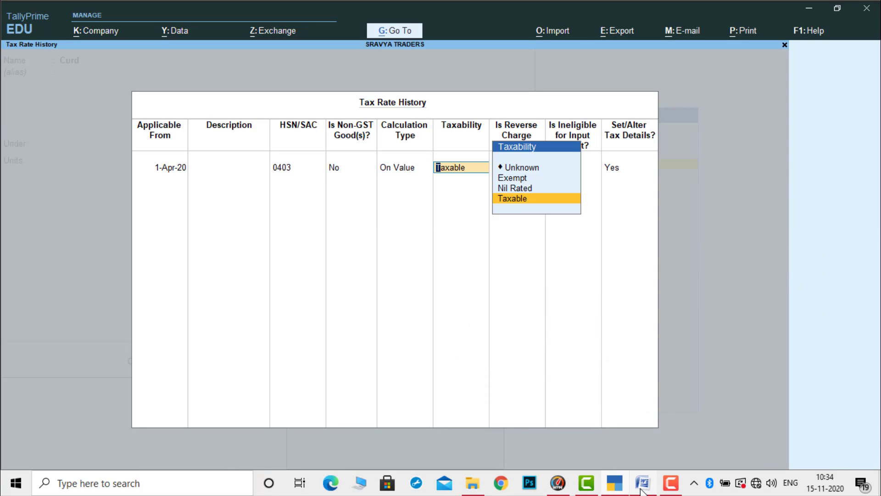
key(Up)
key(Up)
key(Return)
key(Return)
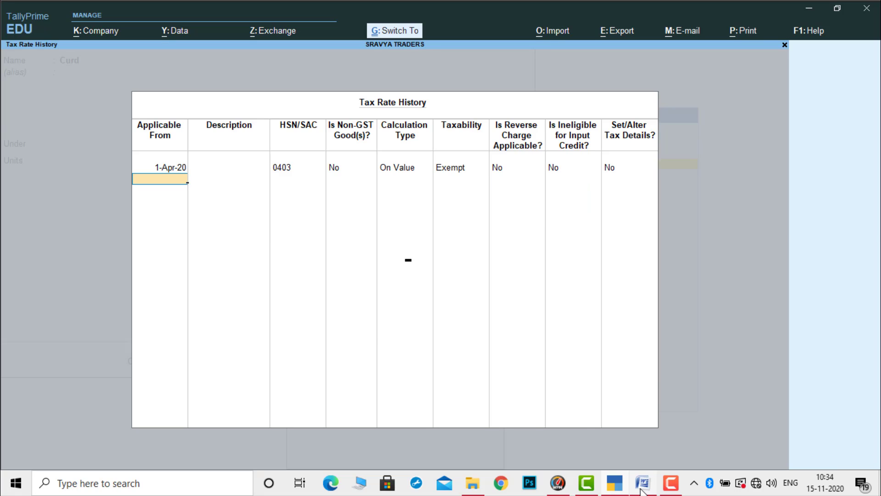
key(ctrl+a)
key(ctrl+a)
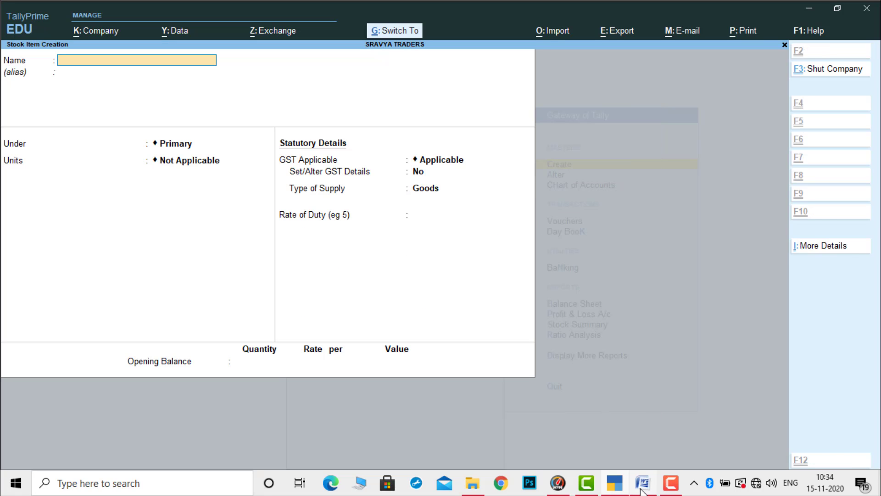
- Check the next item in the Word document and start a stock item named Raw Salt 1 Kg under EXEMPTED GOODS
click(642, 482)
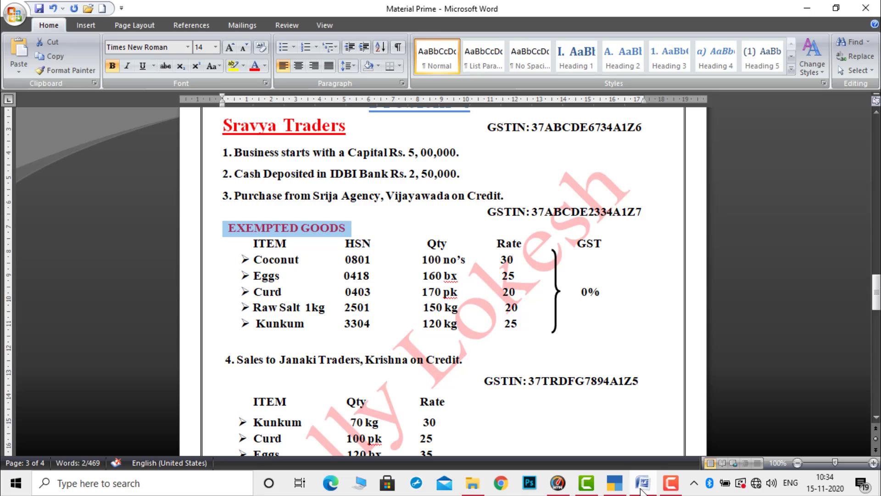
click(642, 489)
text(R)
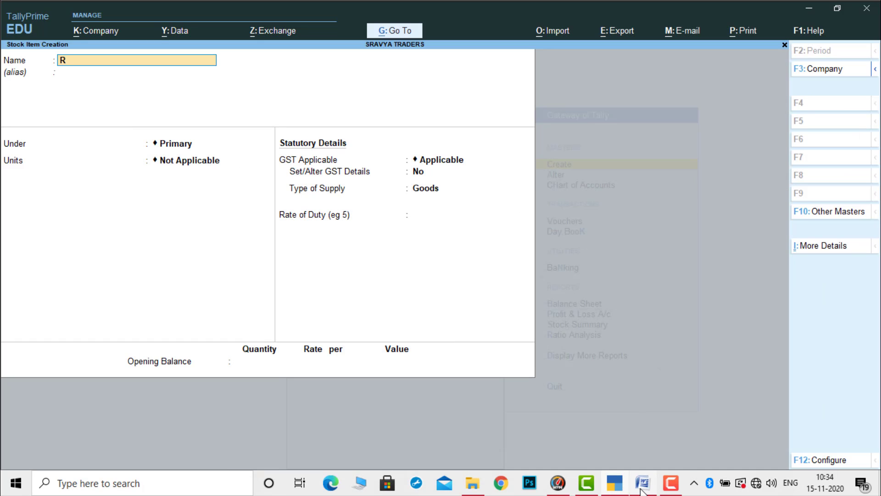
text(aw Salt )
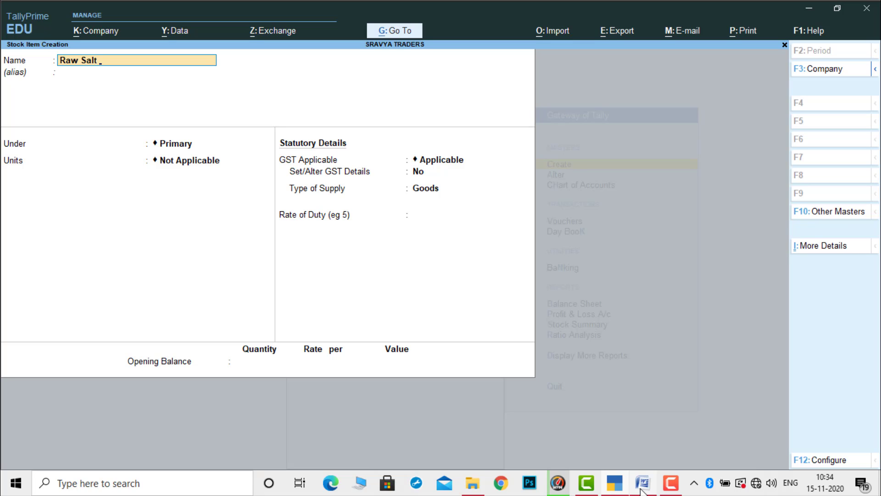
text(1 Kg)
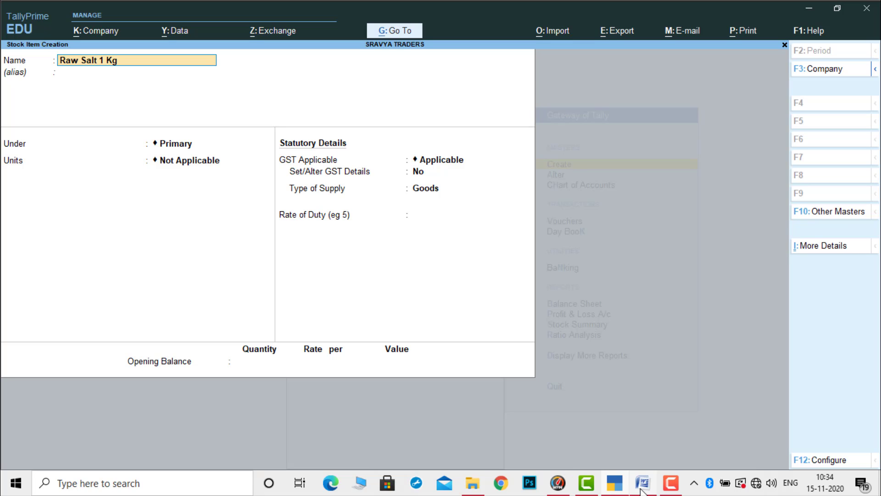
key(Return)
key(Return)
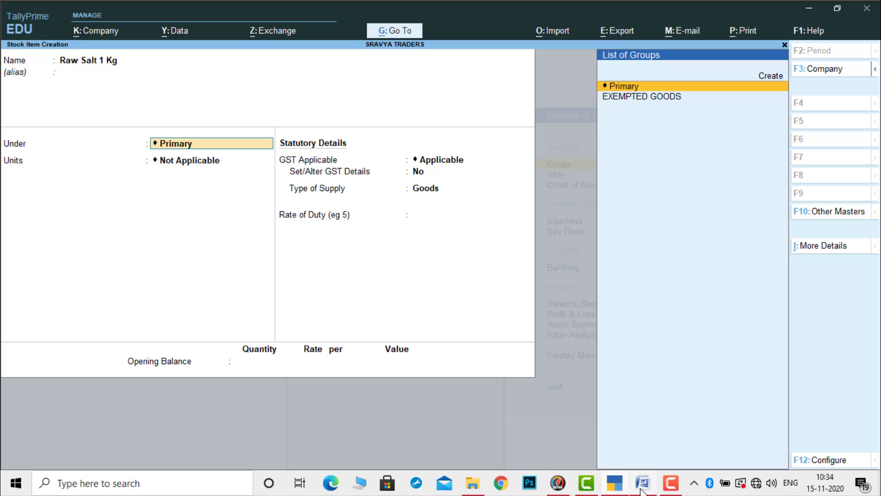
key(Down)
key(Return)
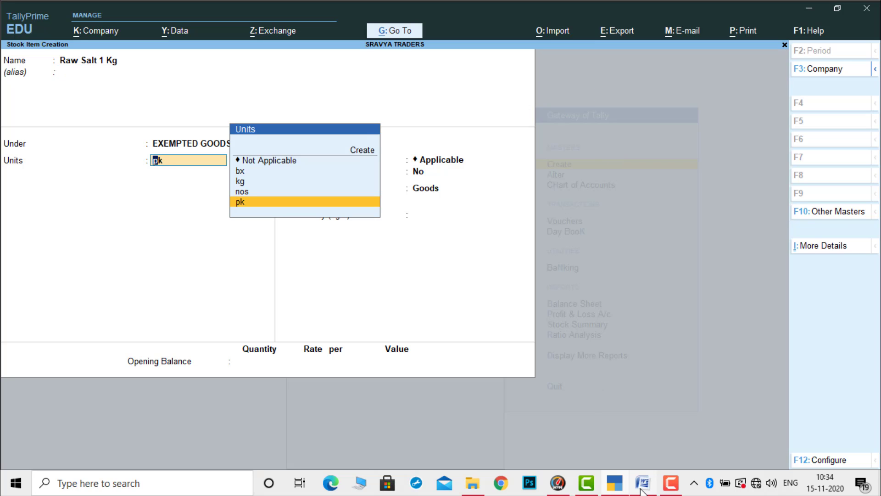
- Check the Raw Salt unit in the Word document, set it to kg and choose Yes for setting the item's GST details
click(642, 490)
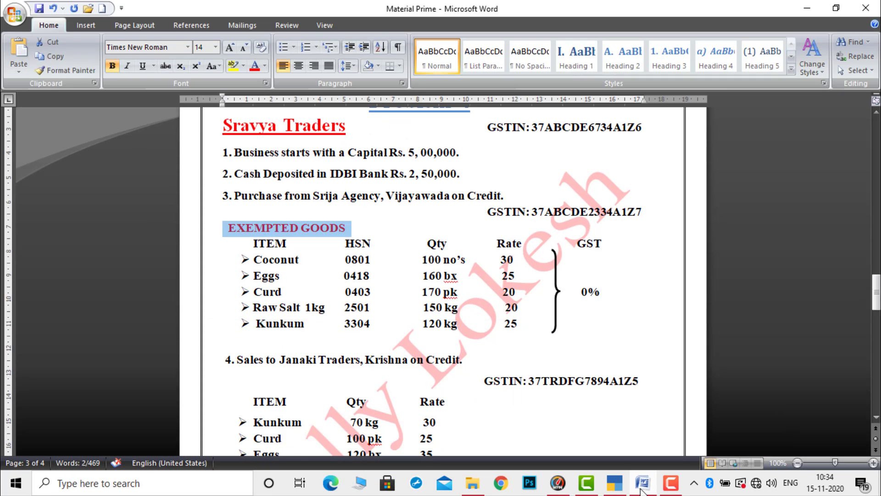
click(641, 491)
text(k)
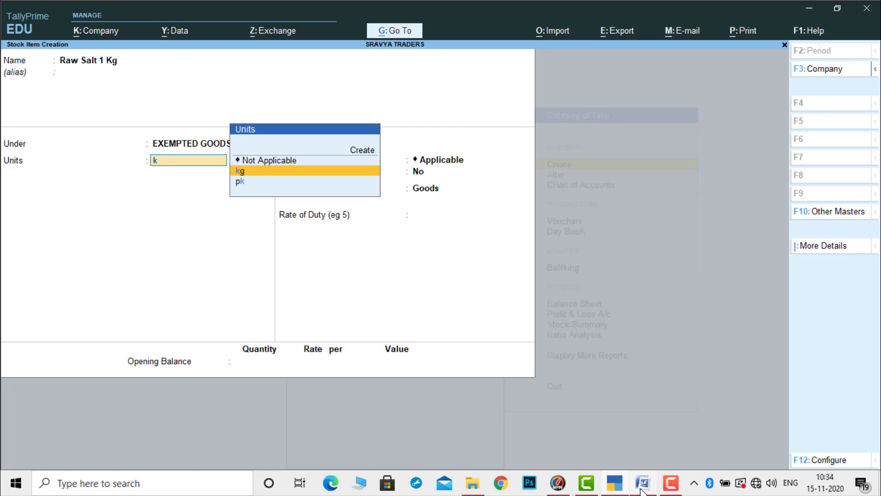
key(Return)
key(Return)
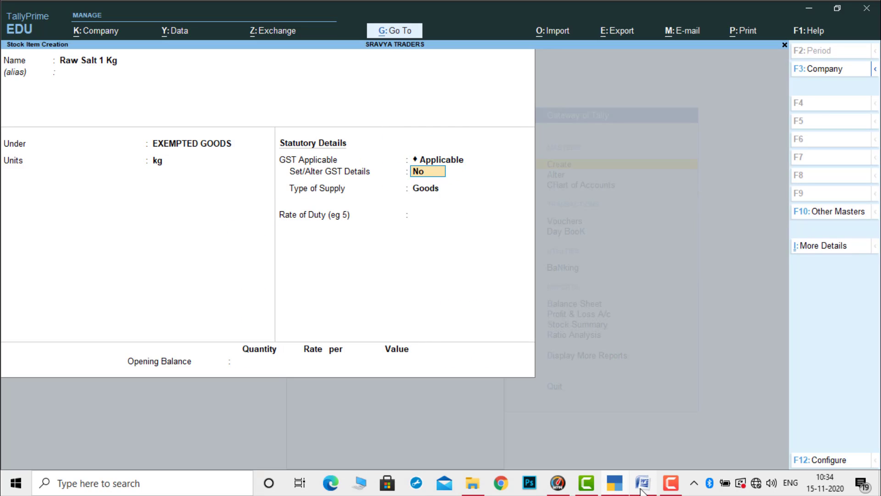
text(y)
key(Return)
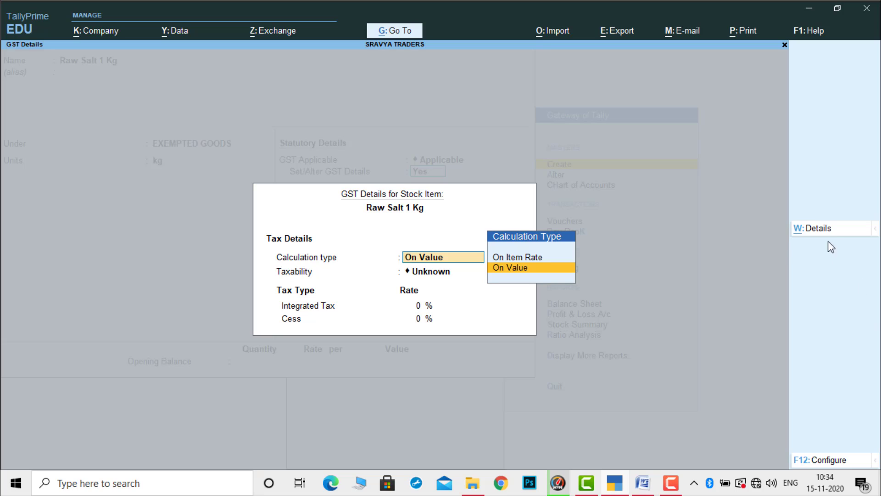
- Add a tax rate history entry for Raw Salt 1 Kg applicable from 1-Apr-20 with HSN/SAC 2501, checking the code in the Word document
click(819, 229)
text(1)
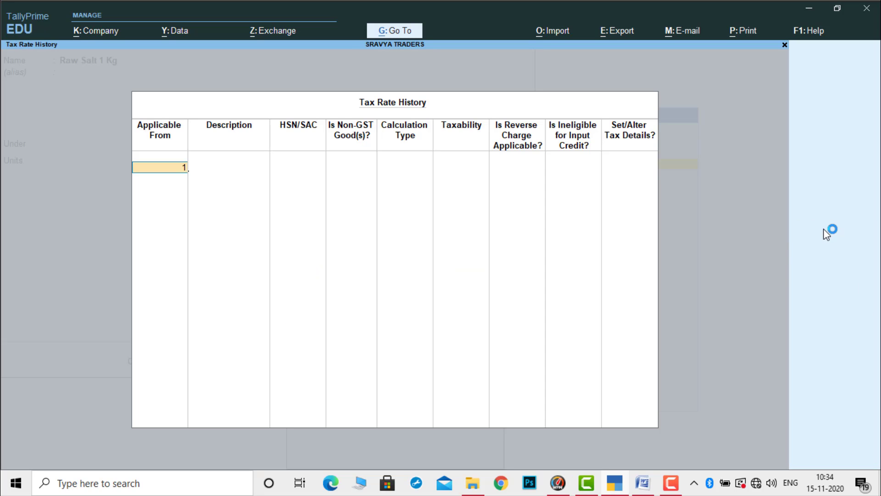
text(-4)
key(Return)
key(Return)
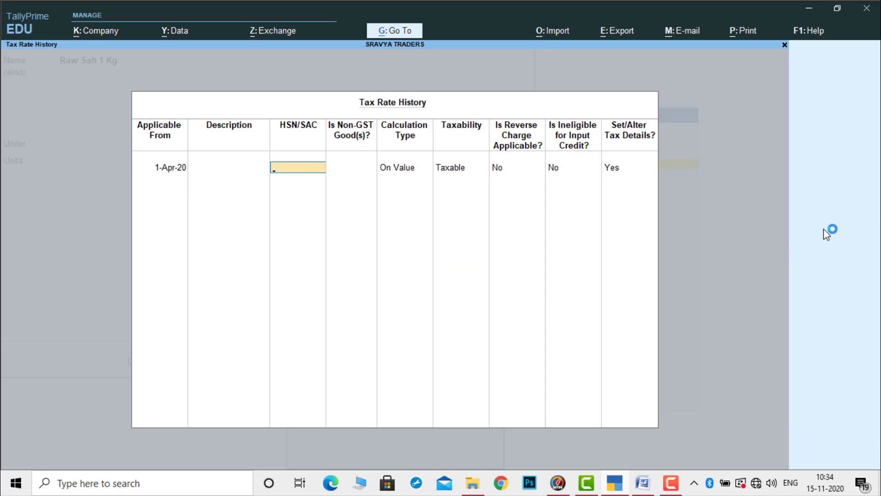
click(647, 484)
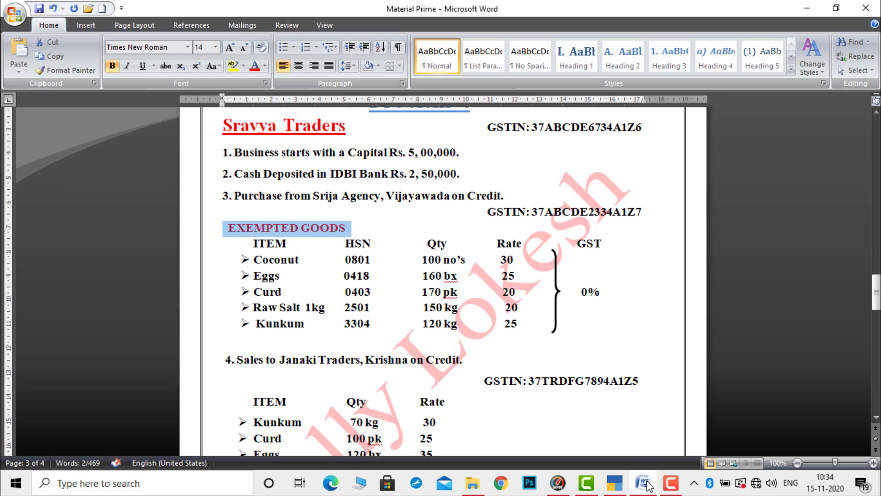
click(647, 484)
text(250)
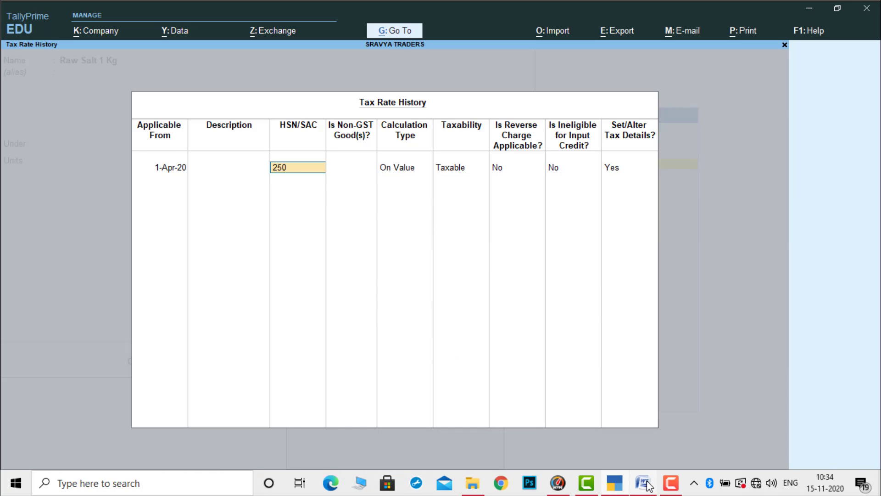
text(1)
key(Return)
- Set the Raw Salt entry to non-GST goods No, calculation type On Value and taxability Exempt, and accept the GST details
key(Return)
key(Return)
key(Up)
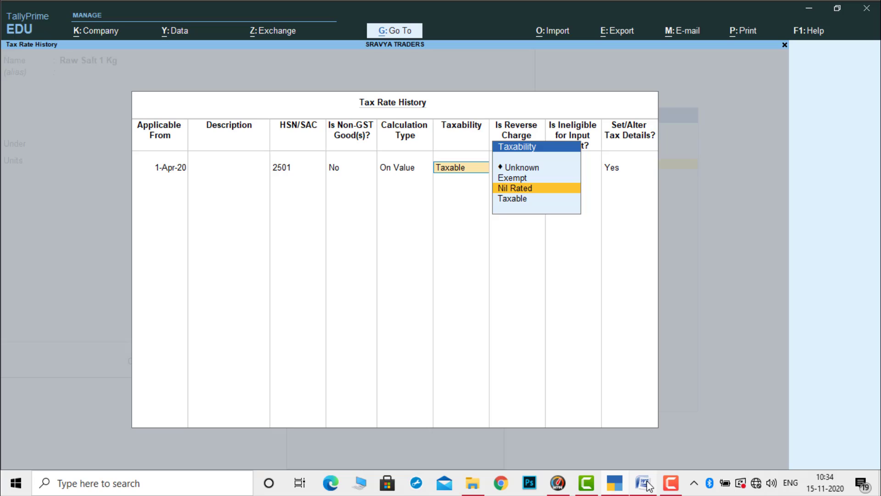
key(Return)
key(BackSpace)
key(BackSpace)
key(Up)
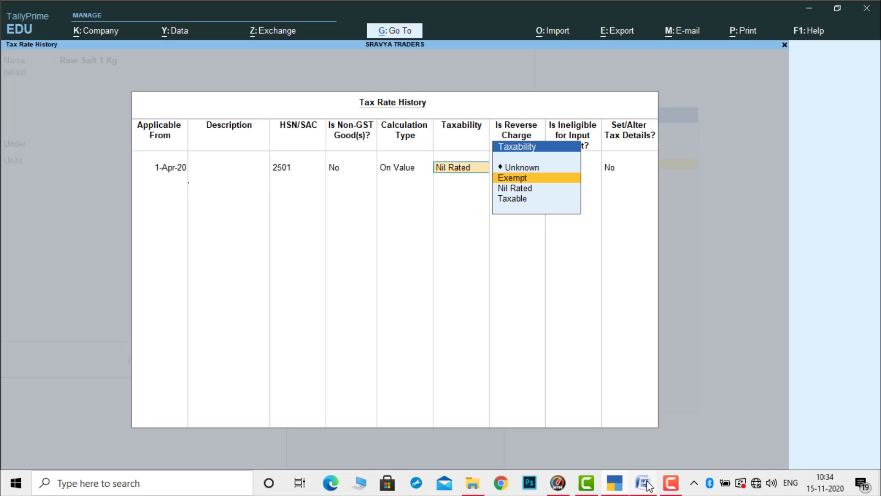
key(Return)
key(ctrl+a)
key(ctrl+a)
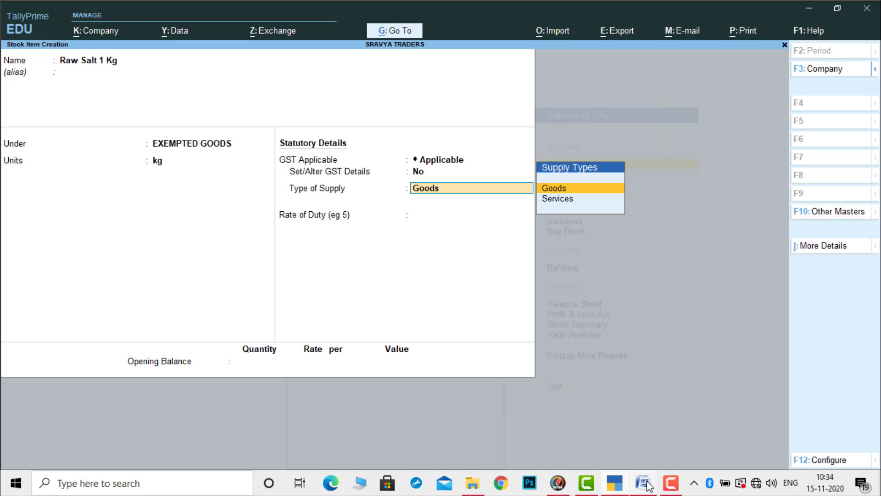
- Save the Raw Salt 1 Kg item and enter a new stock item Kunkum under EXEMPTED GOODS with unit kg
key(ctrl+a)
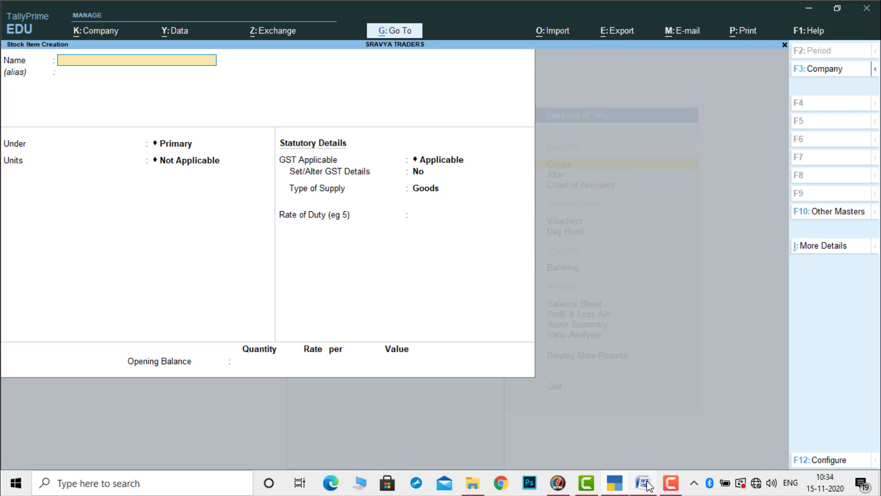
text(Kunkum)
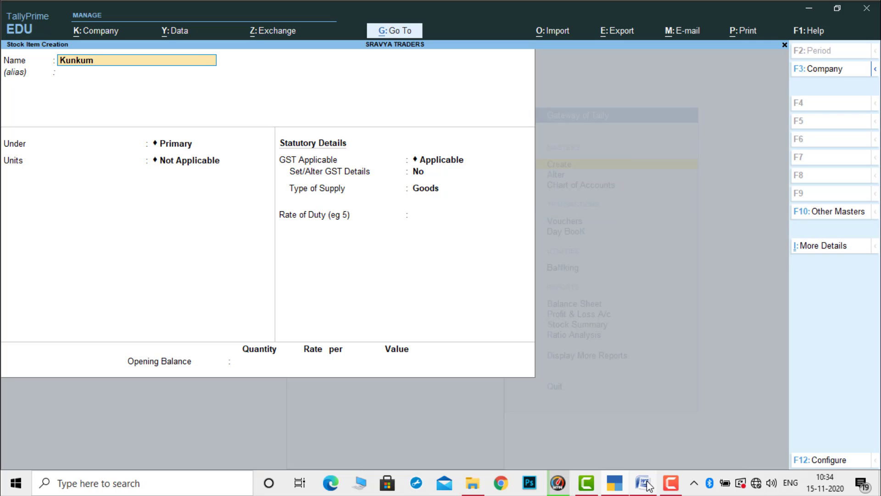
key(Return)
key(Return)
key(Down)
key(Return)
text(kg)
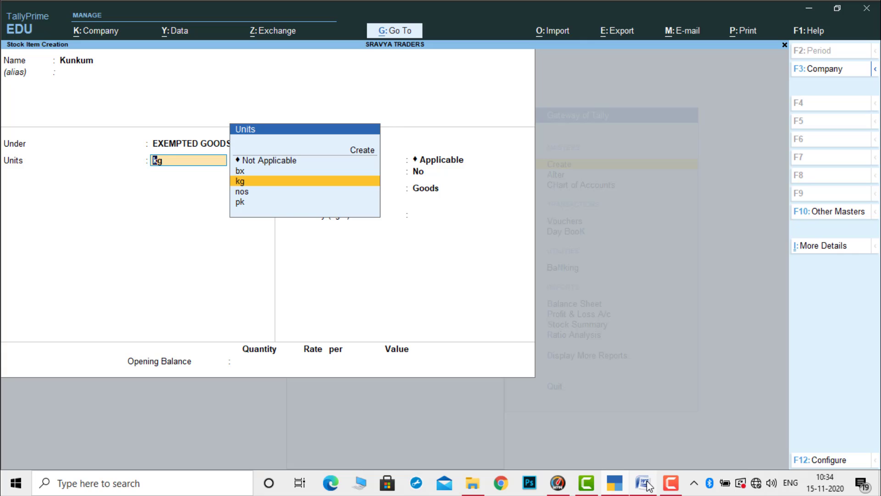
key(Return)
key(Return)
- Add a GST tax rate history entry for Kunkum from 1-Apr-20 with HSN/SAC 3304, checking the code in the Material Prime Word document
text(y)
key(Return)
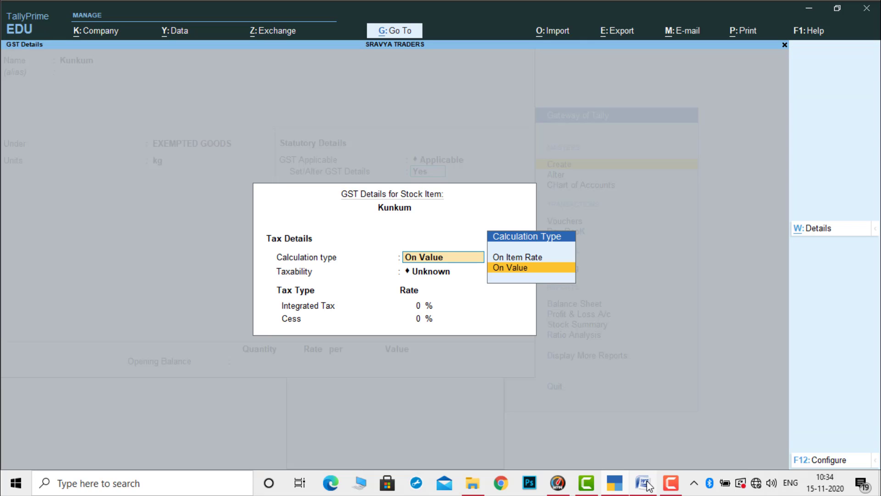
click(820, 231)
text(1-4)
key(Return)
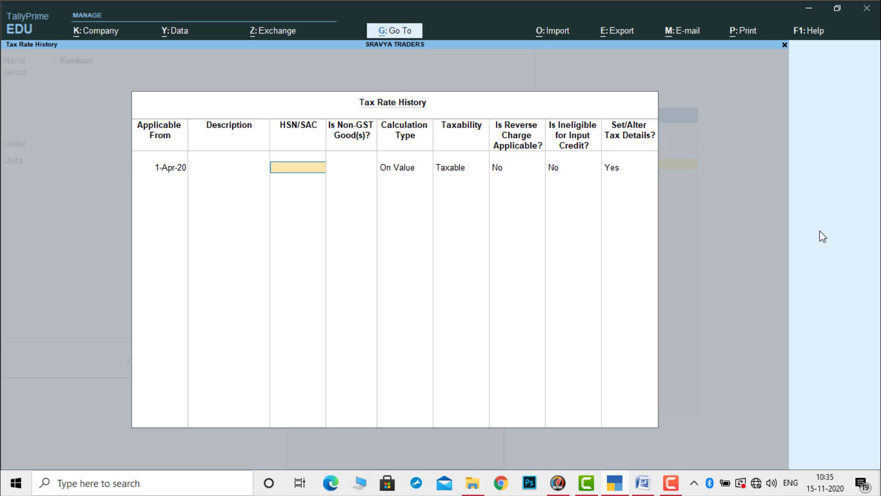
click(648, 487)
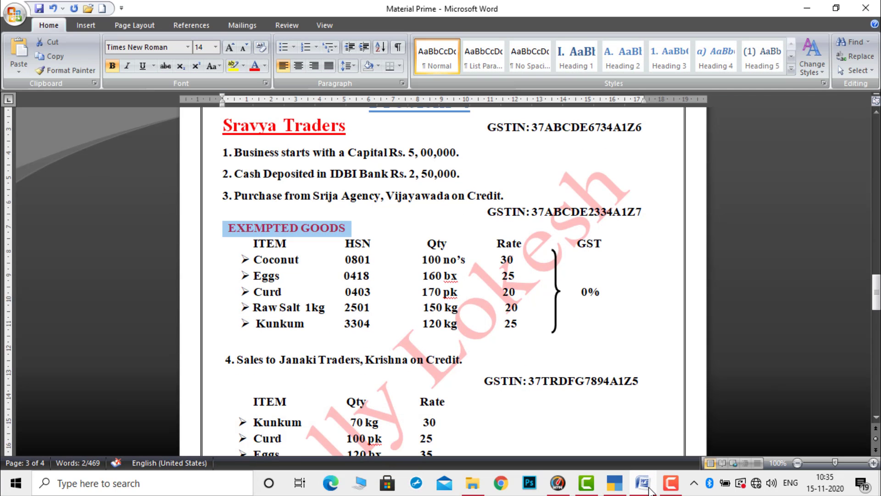
click(648, 487)
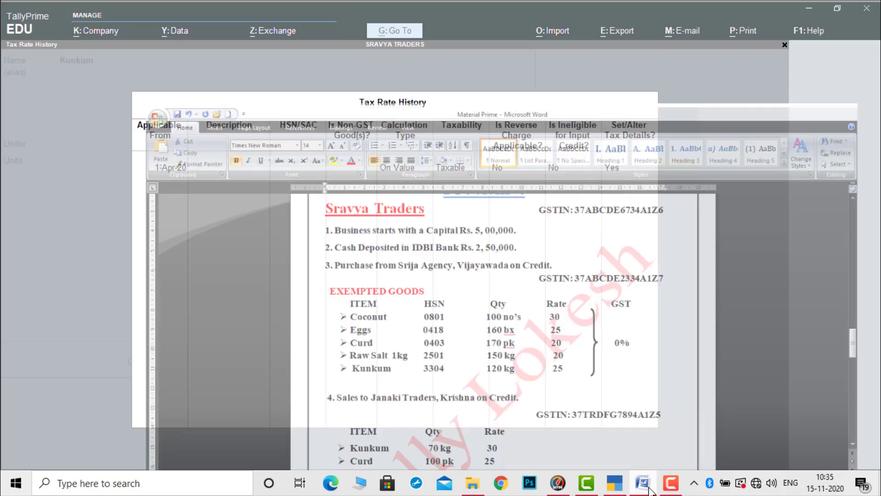
text(330)
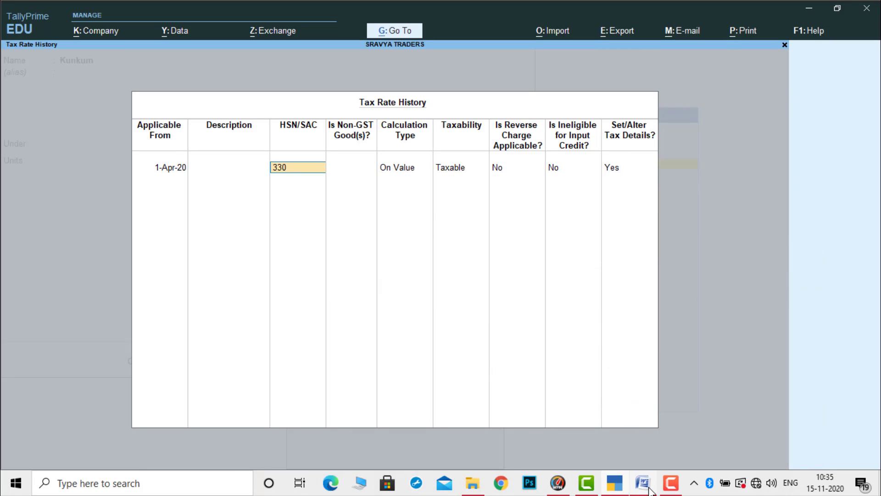
text(4)
key(Return)
- Set Kunkum's taxability to Exempt with Set/Alter Tax Details at No, and close the GST details
key(Return)
key(Return)
key(Return)
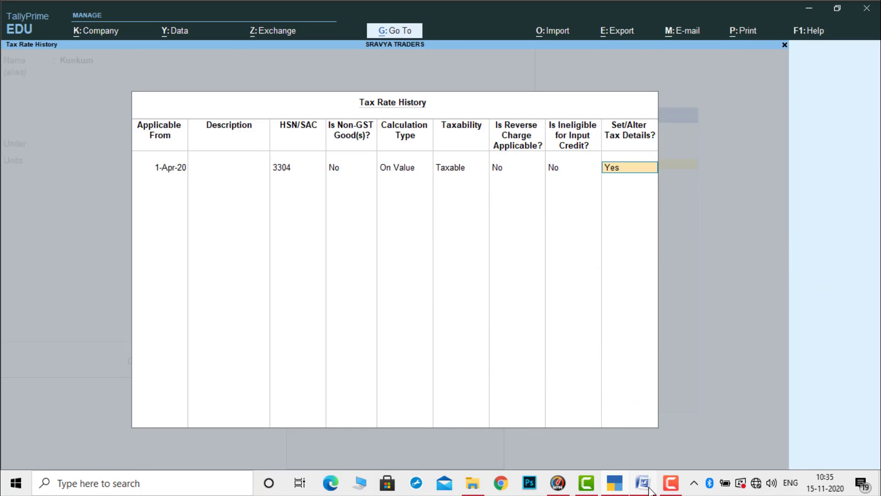
key(BackSpace)
key(Up)
key(Up)
key(Return)
key(Return)
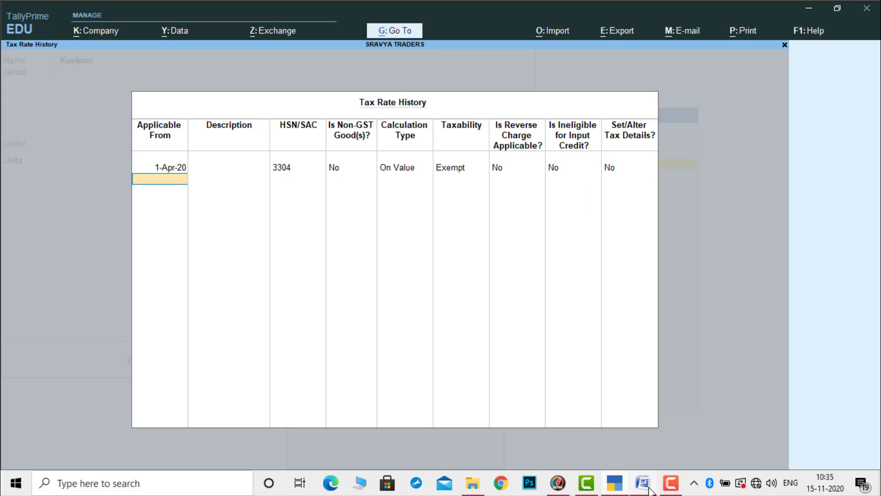
key(Return)
key(Return)
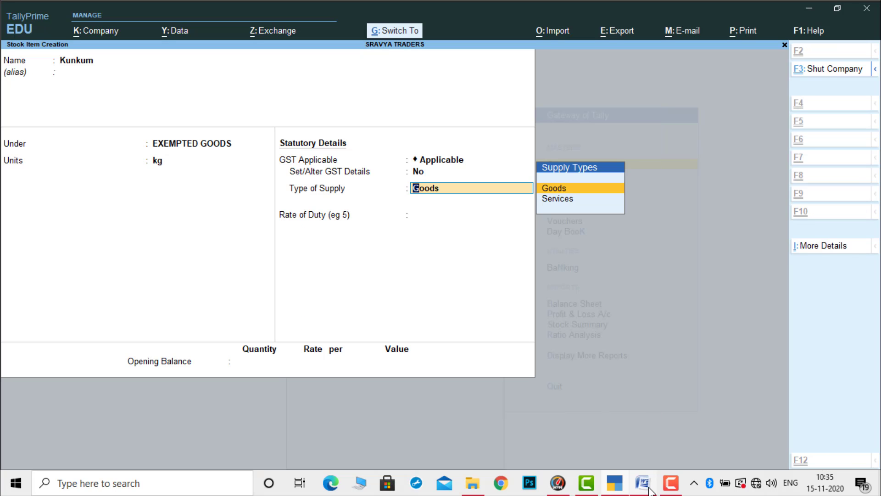
- Save the Kunkum stock item and return to the Gateway of Tally
key(ctrl+a)
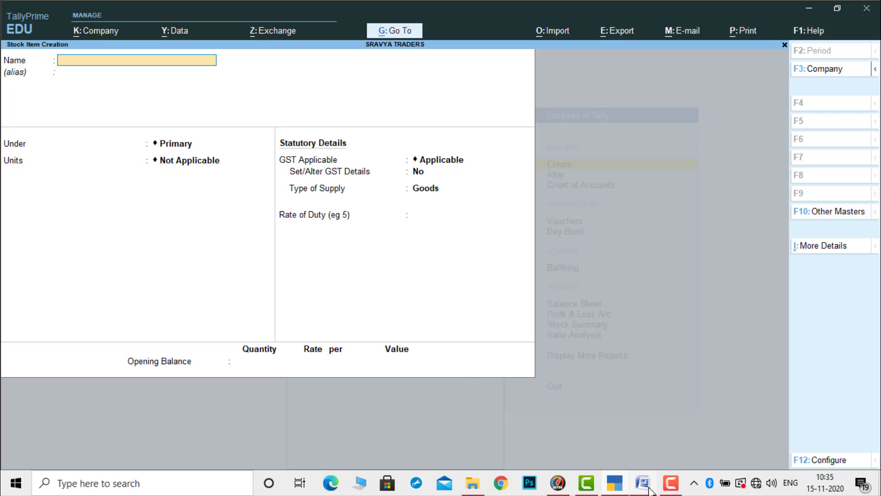
key(Escape)
key(Return)
key(Escape)
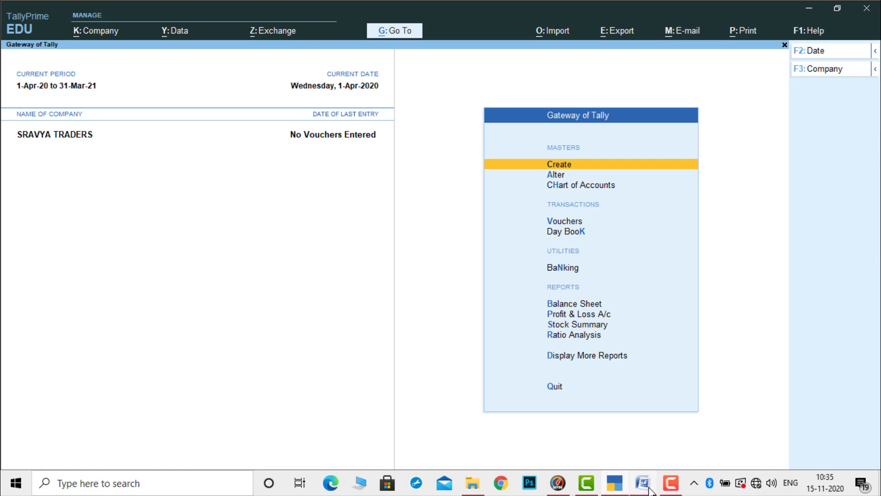
- Review the list of ledgers available for alteration
key(Down)
key(Return)
key(Down)
key(Return)
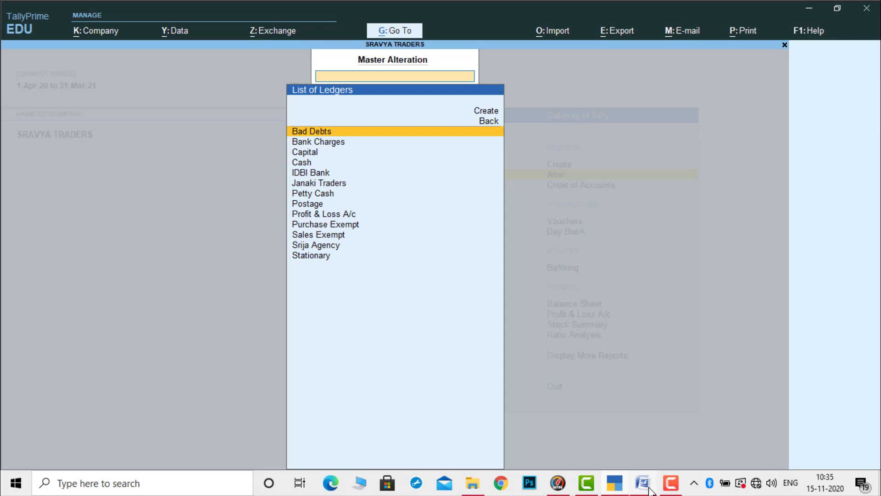
key(Down)
key(Down)
key(Down)
key(Down)
key(Down)
key(Down)
key(Escape)
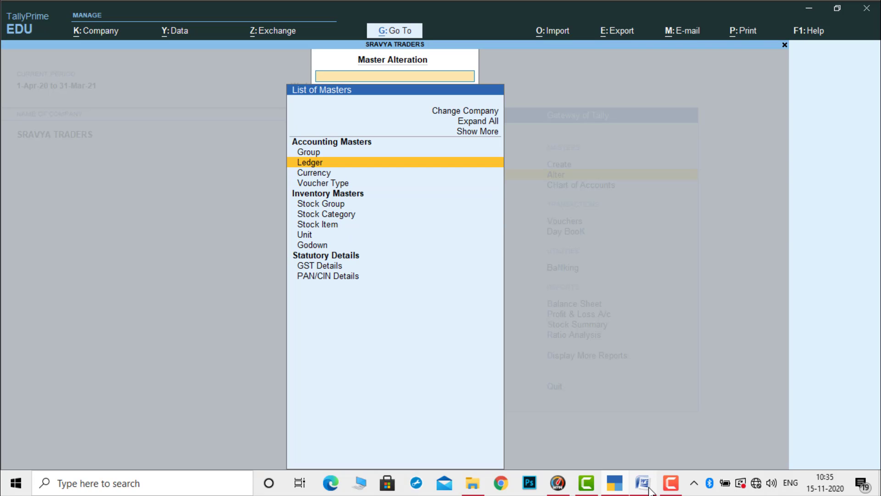
- Review the stock groups and stock items available for alteration
key(Down)
key(Down)
key(Down)
key(Down)
key(Return)
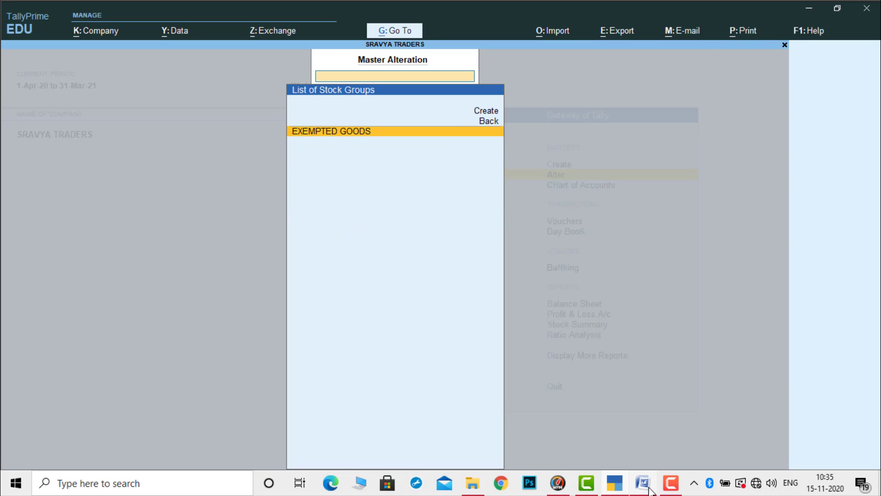
key(Escape)
key(Down)
key(Down)
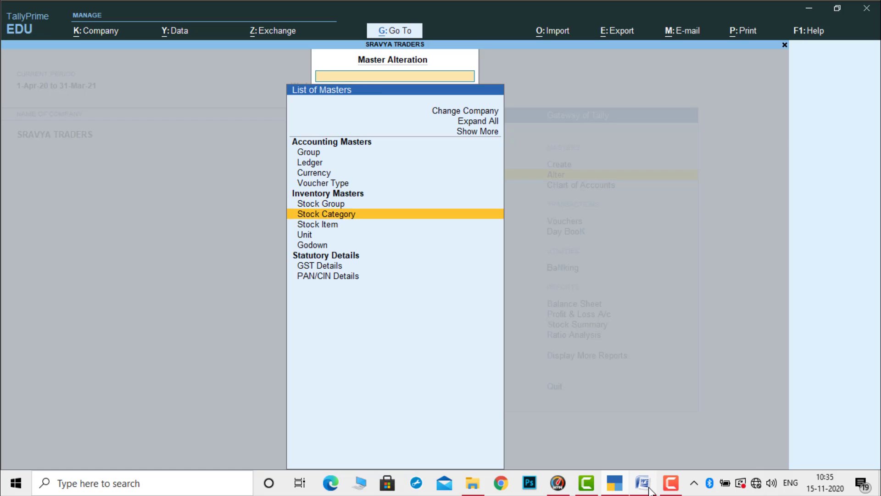
key(Return)
key(Down)
key(Down)
key(Down)
key(Down)
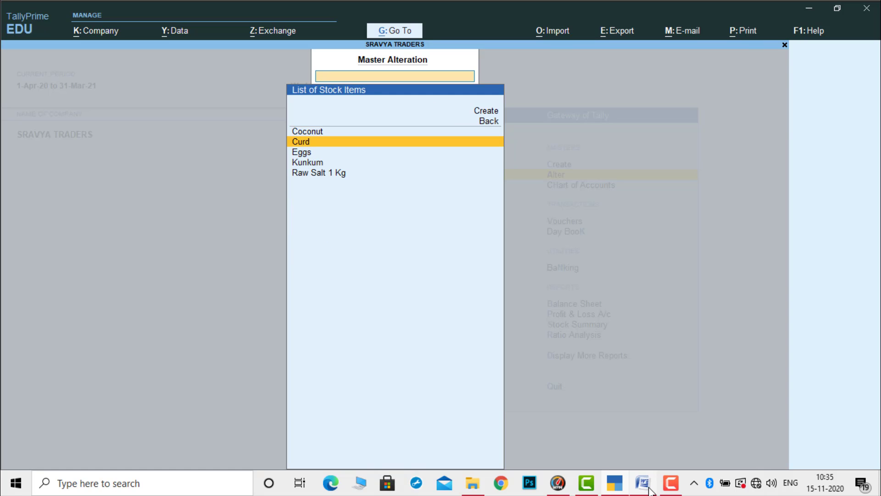
key(Escape)
- Review the list of units available for alteration and return to the Gateway of Tally
key(Down)
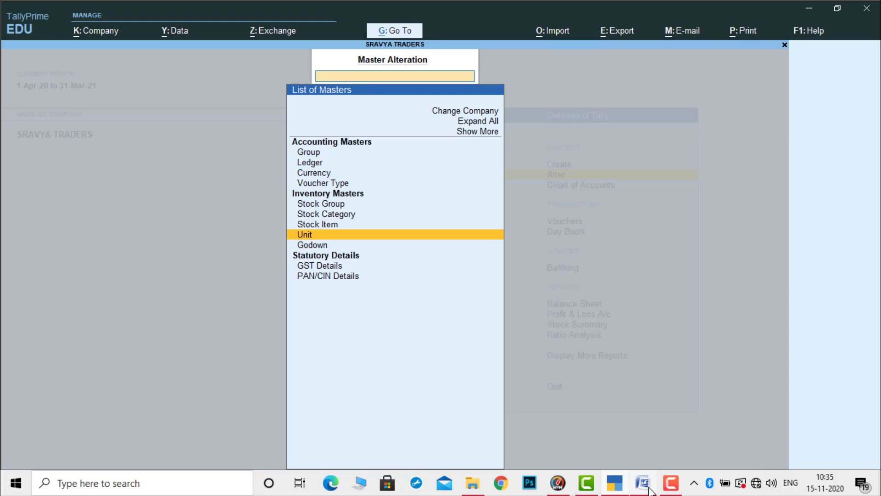
key(Return)
key(Down)
key(Down)
key(Down)
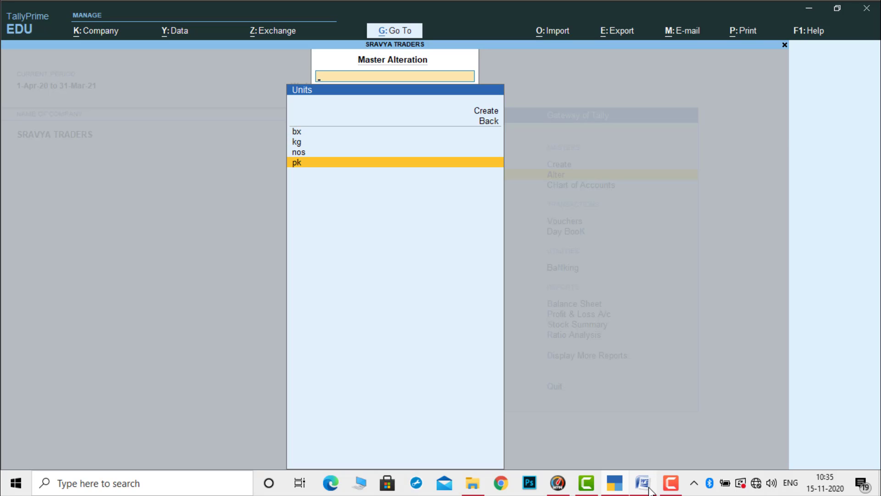
key(Escape)
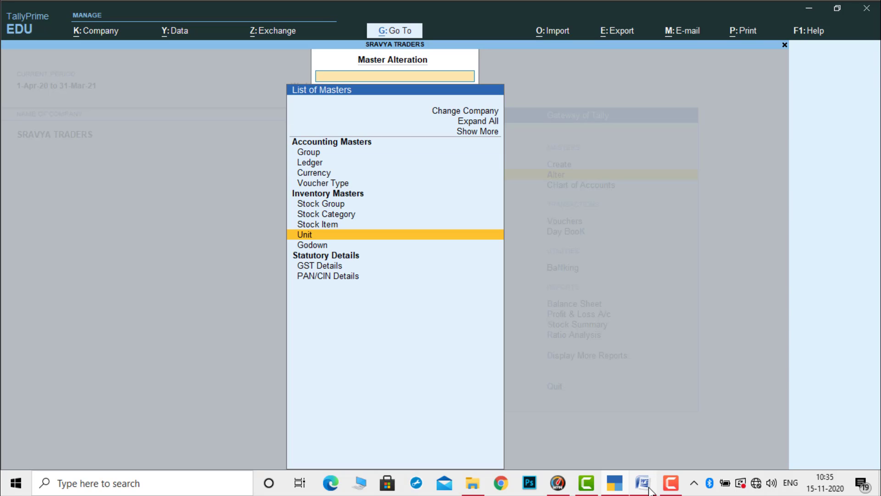
key(Escape)
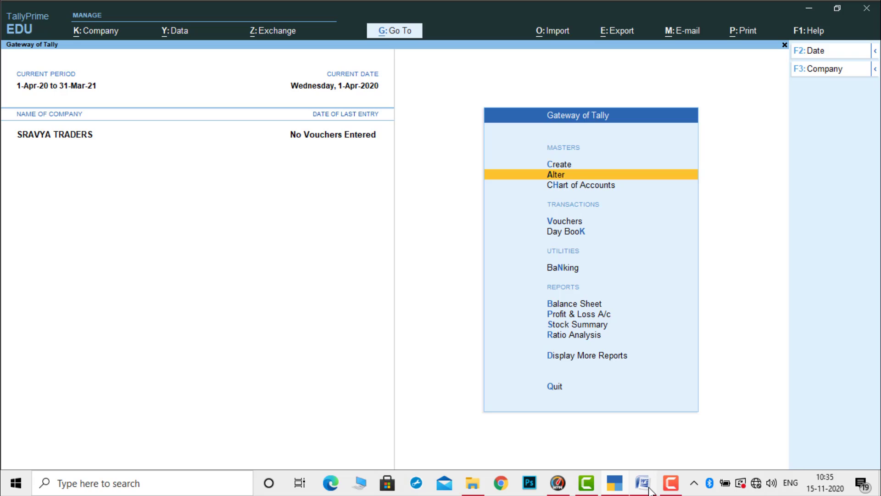
- Start a Receipt voucher and select Capital as the credited ledger
key(Down)
key(Down)
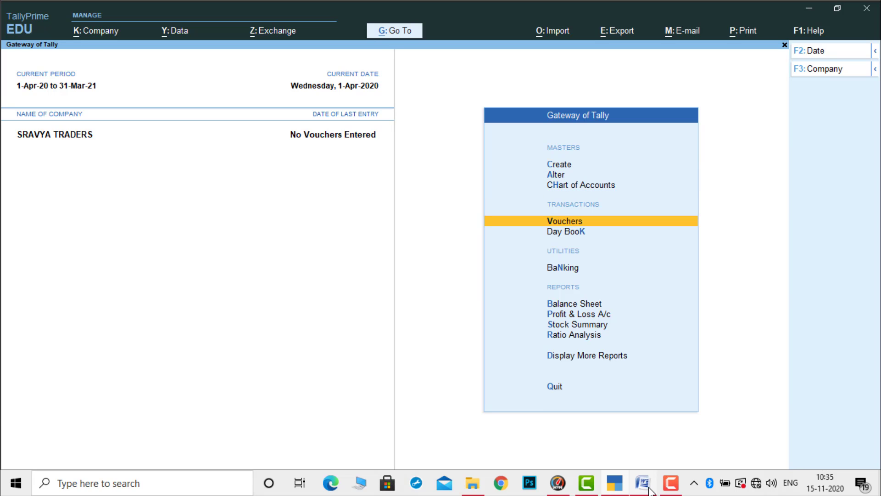
key(Return)
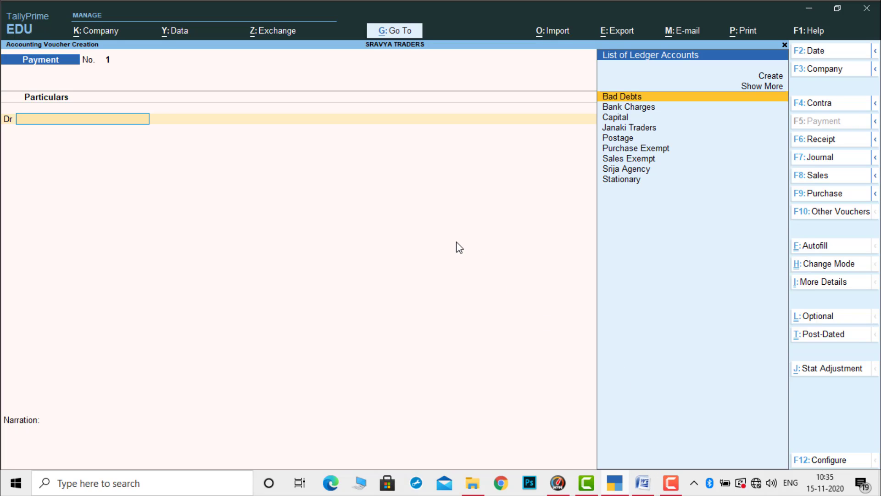
key(F6)
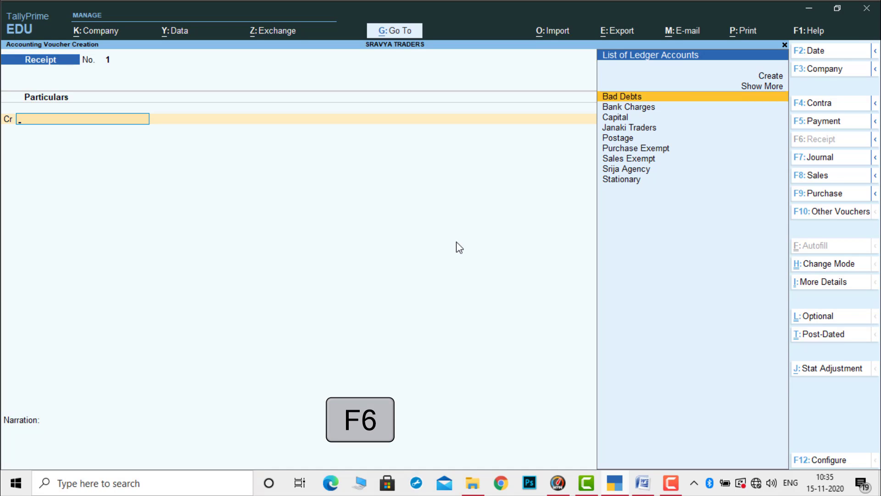
key(Down)
key(Down)
key(Return)
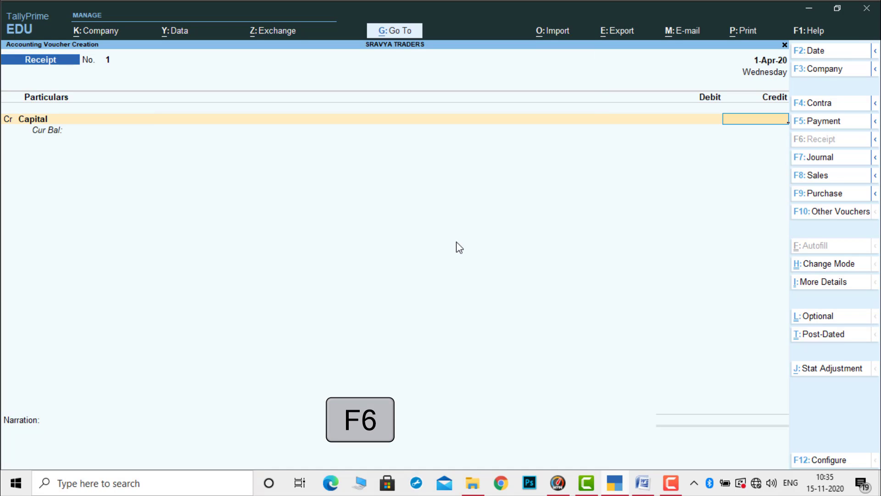
- Check the starting capital in the Material Prime Word document and enter 5,00,000 as the Capital credit amount
click(640, 486)
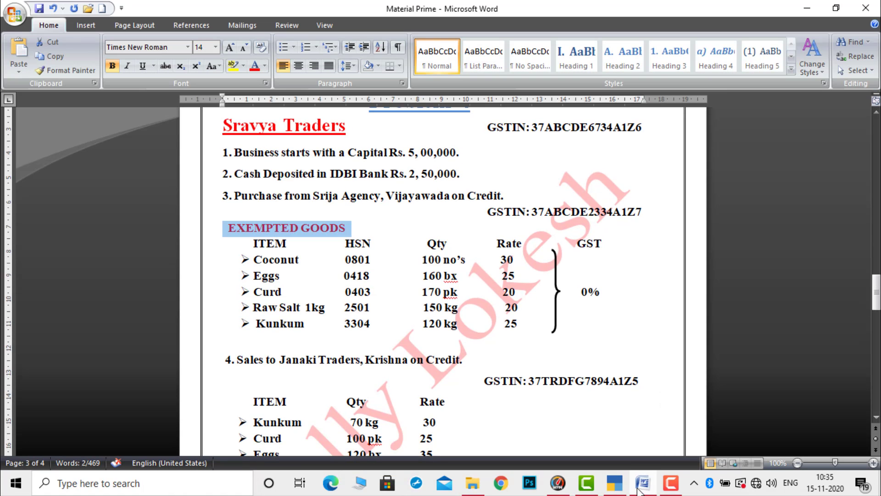
click(640, 487)
text(5,00,0)
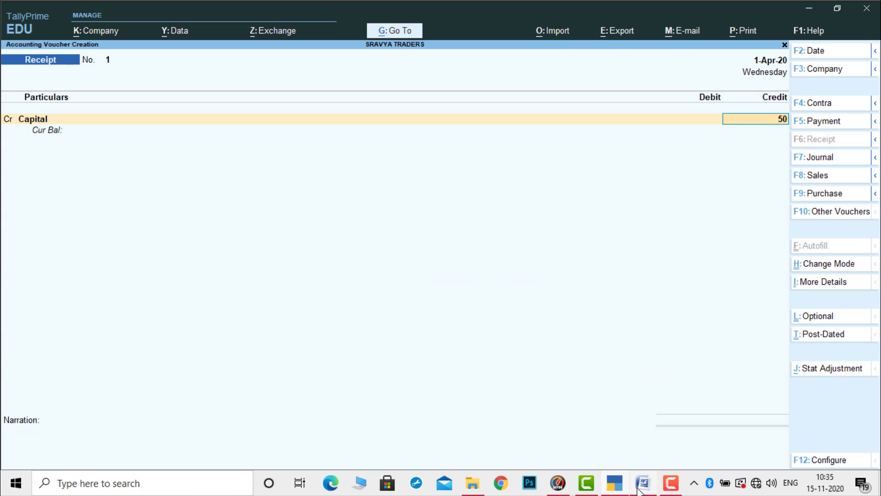
text(0000)
key(Return)
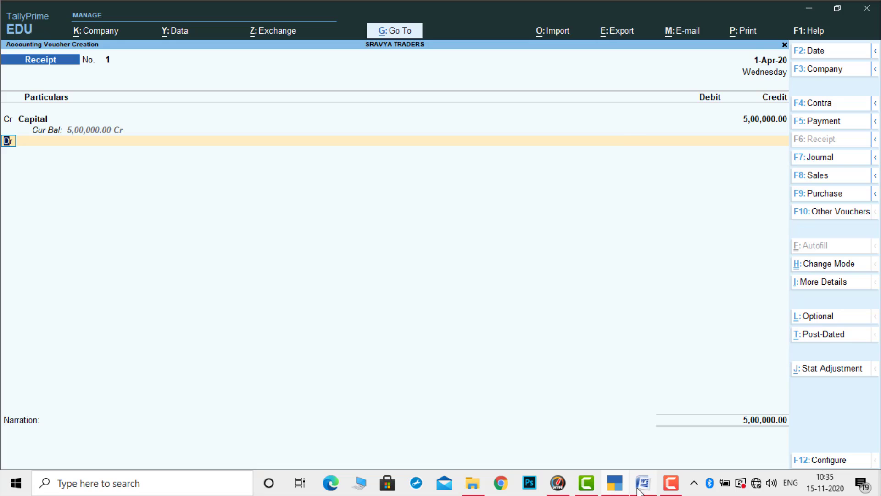
- Debit the Cash ledger with 5,00,000 and accept the Receipt voucher without a narration
key(Return)
key(Down)
key(Down)
key(Down)
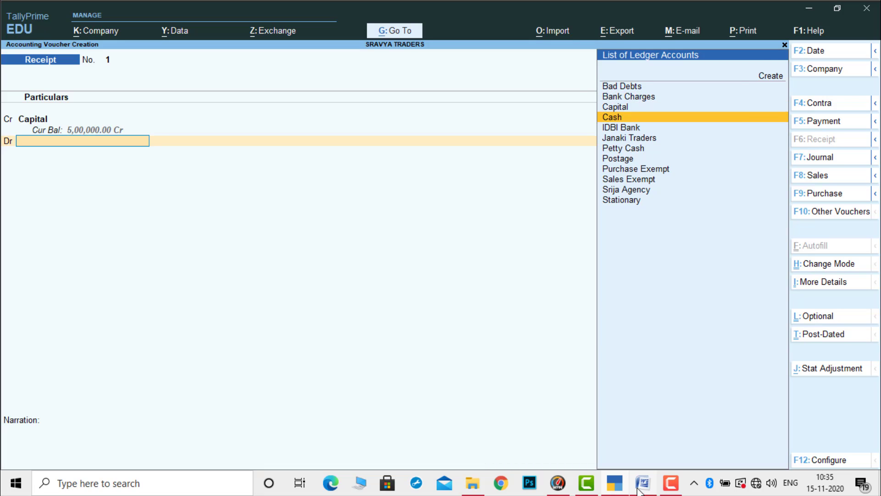
key(Return)
key(Return)
key(Return)
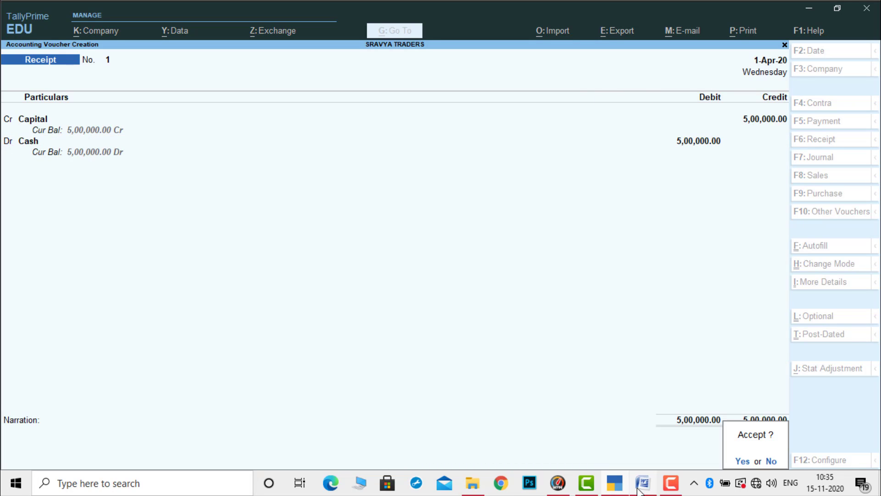
key(Return)
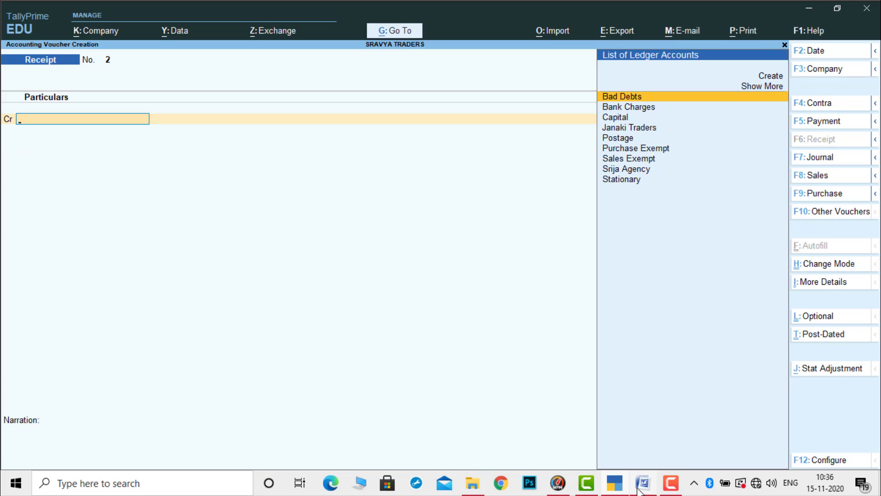
- Switch to the Material Prime Word document to read the next transaction, and return to the TallyPrime voucher screen
click(642, 483)
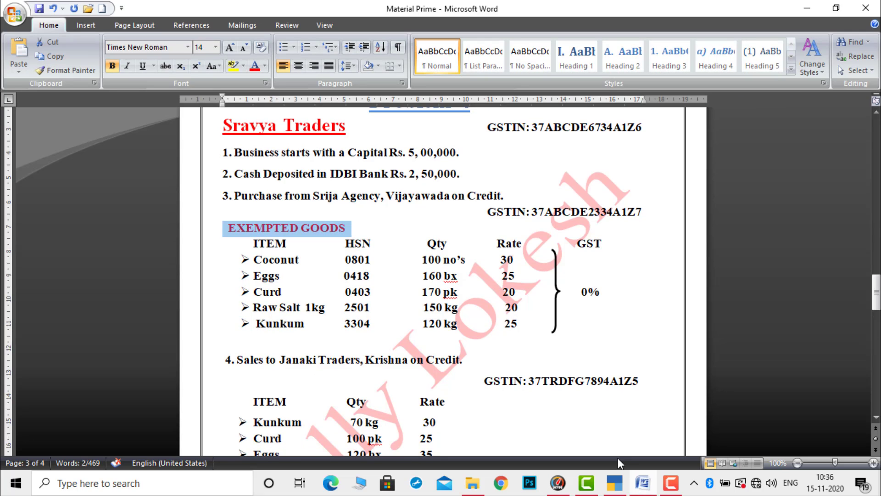
click(395, 260)
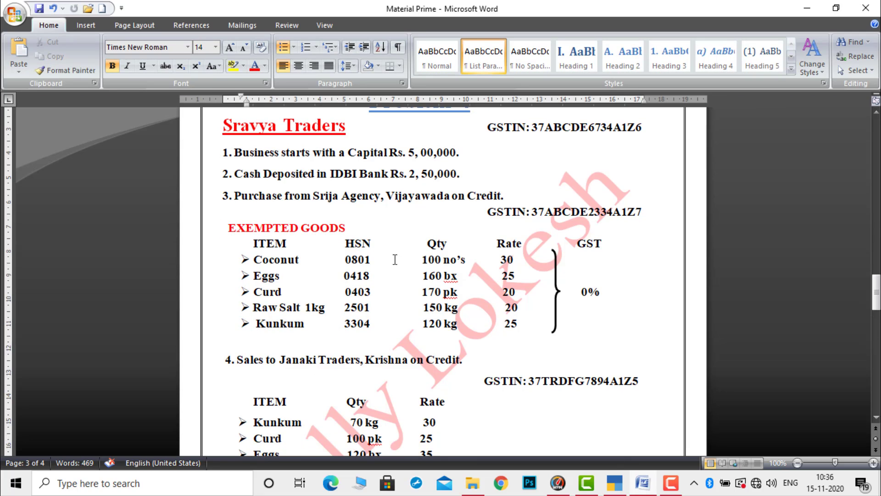
click(620, 484)
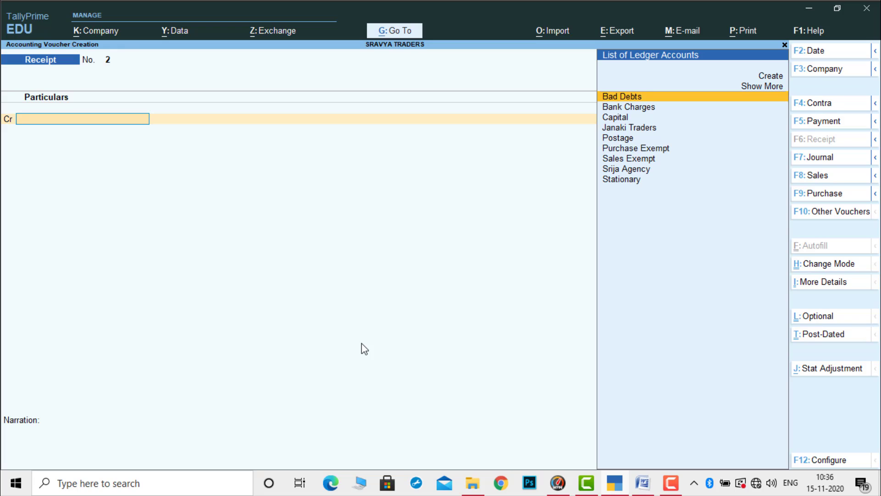
- Start a Contra voucher and credit the Cash ledger with 2,50,000
key(F4)
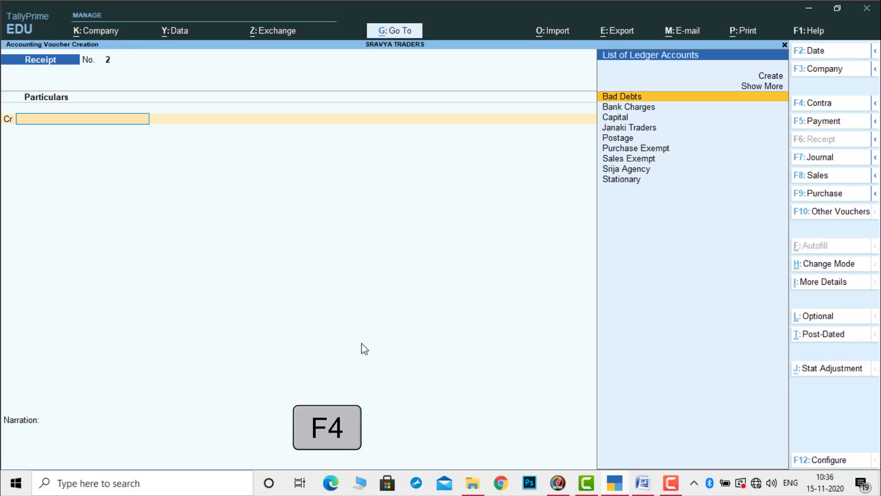
key(Return)
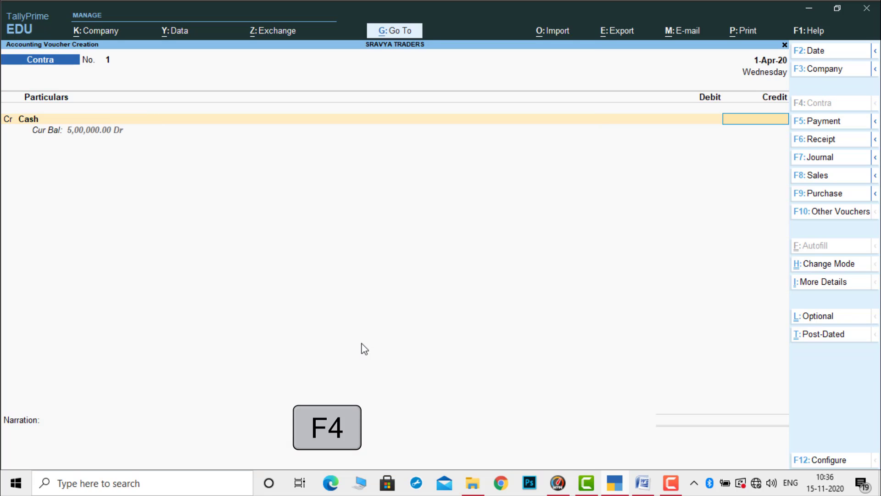
text(250000)
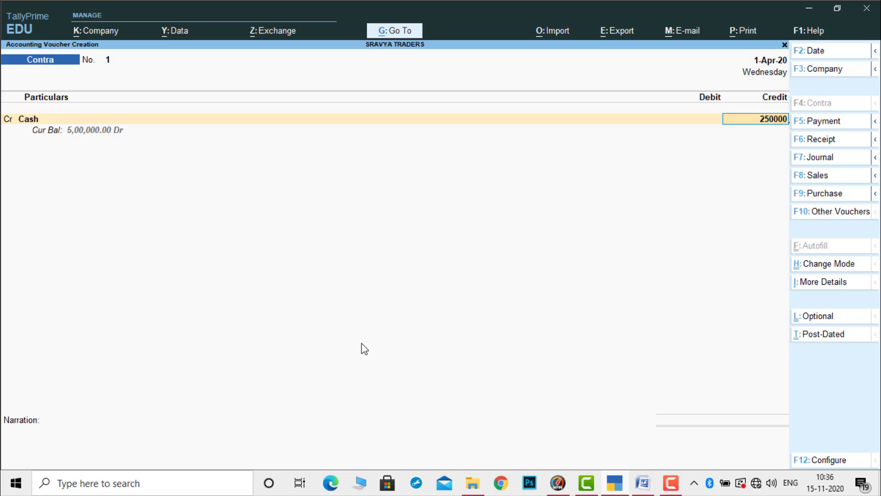
key(Return)
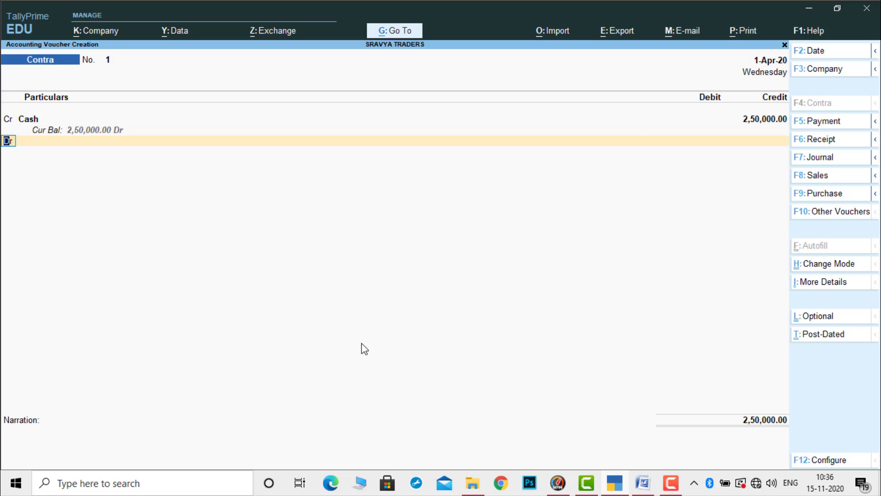
- Debit the IDBI Bank ledger with 2,50,000 in the Contra voucher
key(Return)
key(Down)
key(Return)
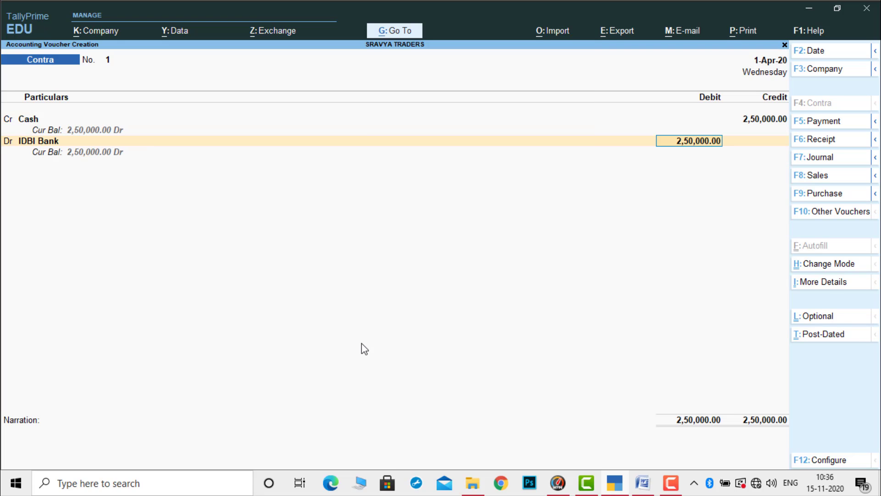
key(Return)
- Keep Cash as the bank allocation, leave all denominations blank, and accept the Contra voucher without a narration
key(Return)
key(Return)
key(Return)
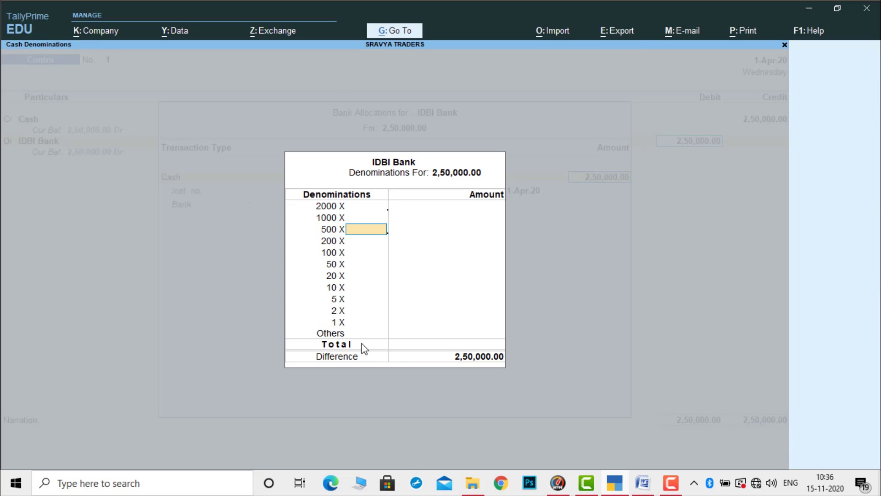
key(Return)
key(Return)
key(Return)
key(Return)
key(Return)
key(Return)
key(Return)
key(Return)
key(Return)
key(Return)
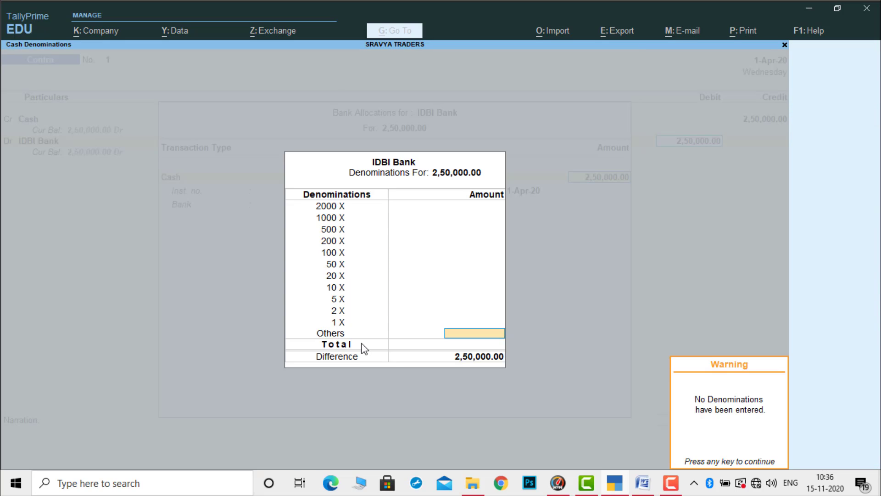
key(Return)
key(Return)
key(Return)
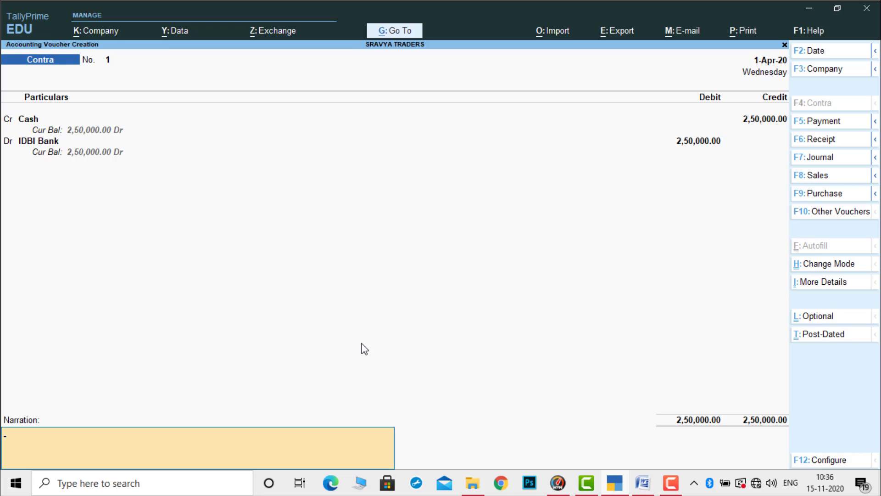
key(Return)
key(Return)
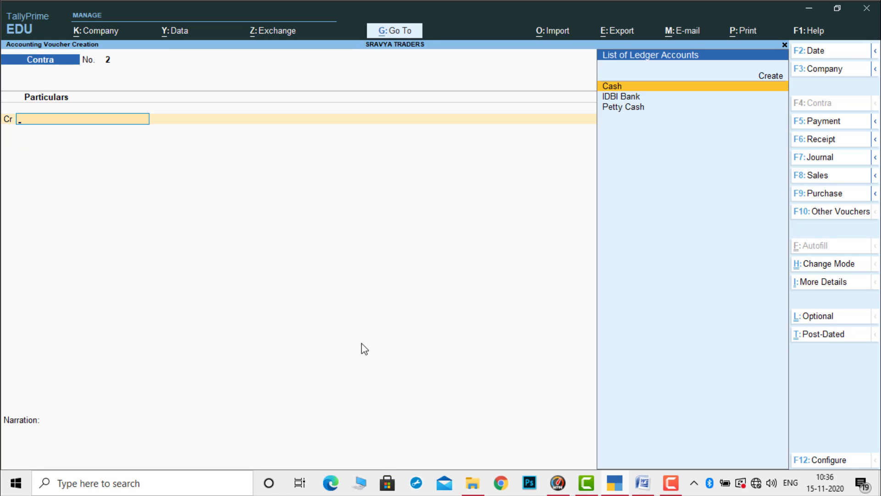
- Quit voucher entry and open the Balance Sheet in its detailed view
key(Escape)
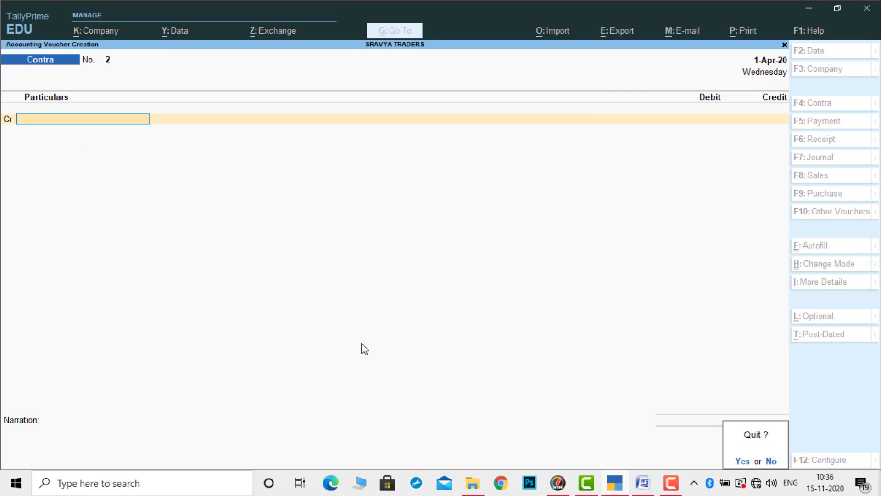
key(Return)
key(Down)
key(Down)
key(Down)
key(Up)
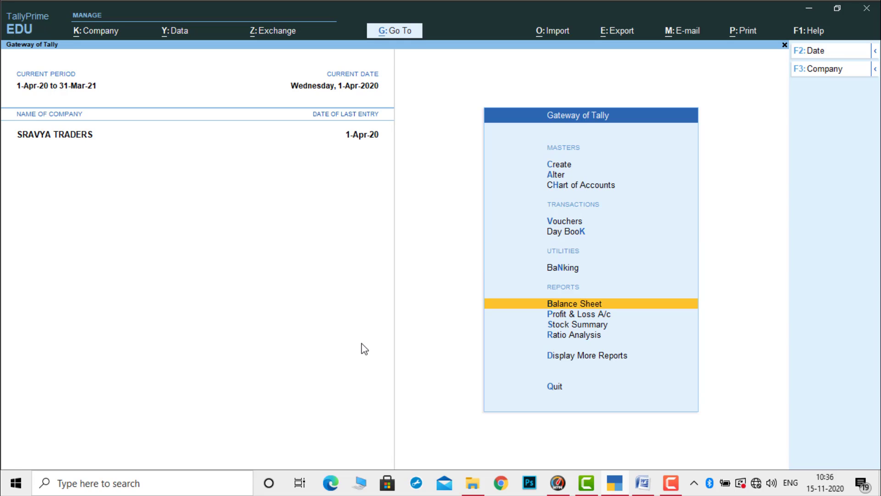
key(Return)
key(alt+F1)
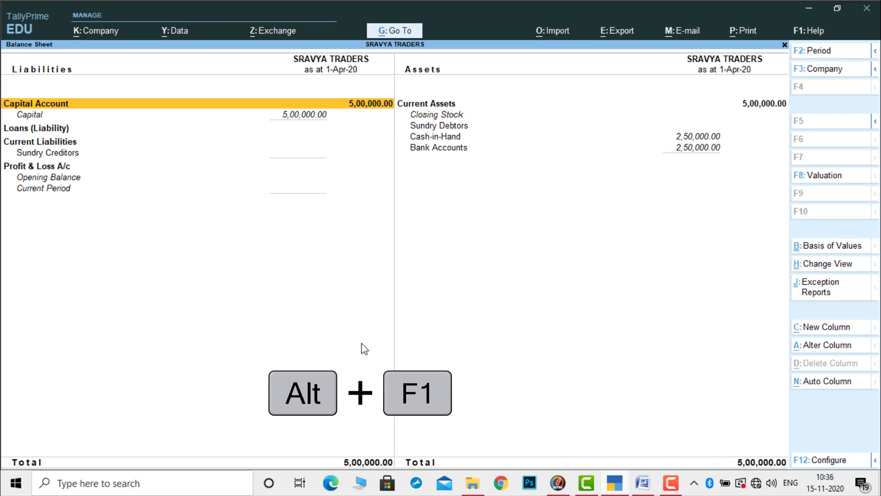
- Examine the Capital, Cash-in-Hand and Bank Accounts entries in the Balance Sheet, and close the report
key(Right)
key(Down)
key(Down)
key(Down)
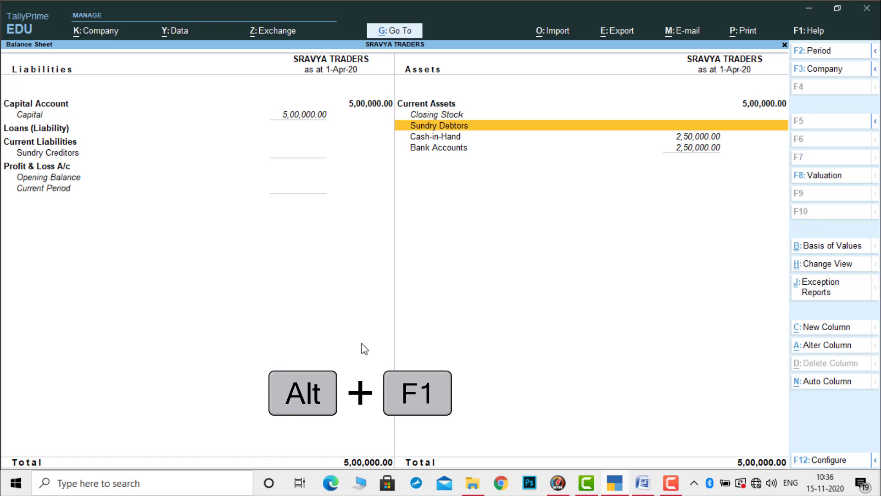
key(Up)
key(Up)
key(Left)
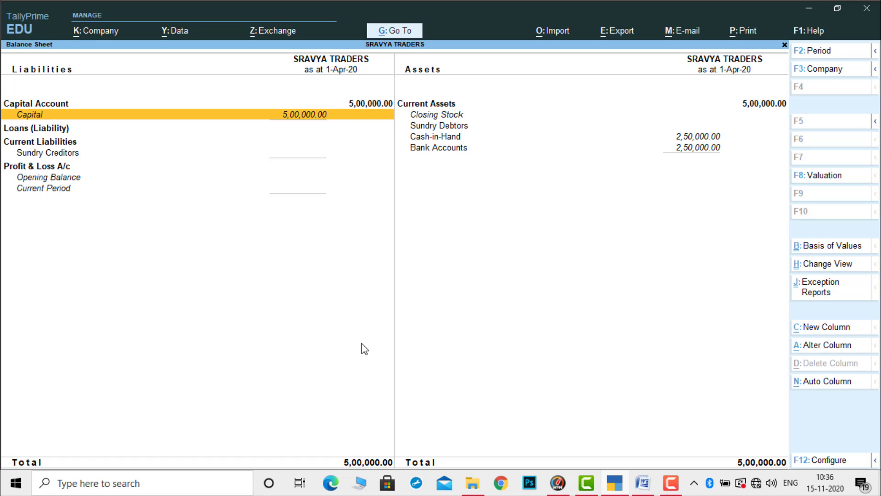
key(Right)
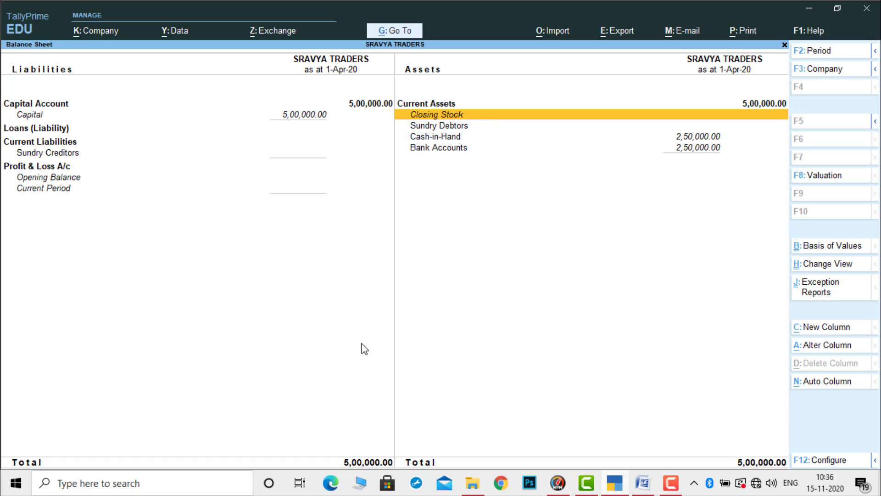
key(Down)
key(Down)
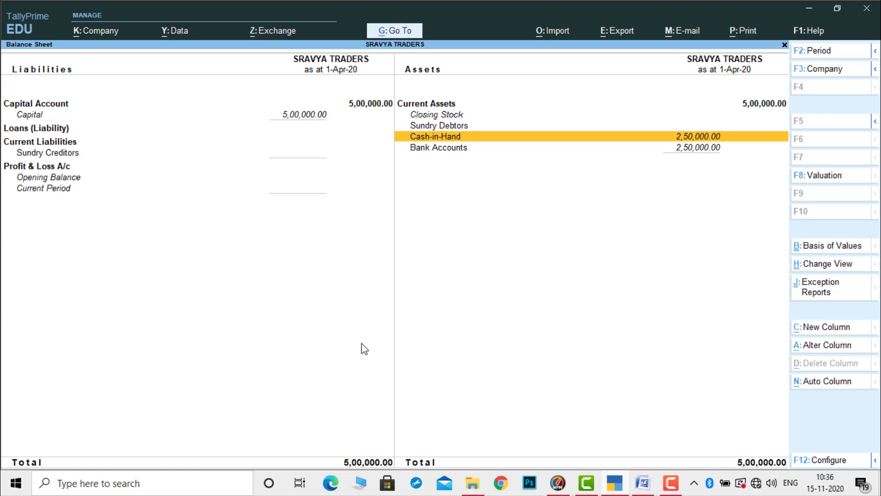
key(Down)
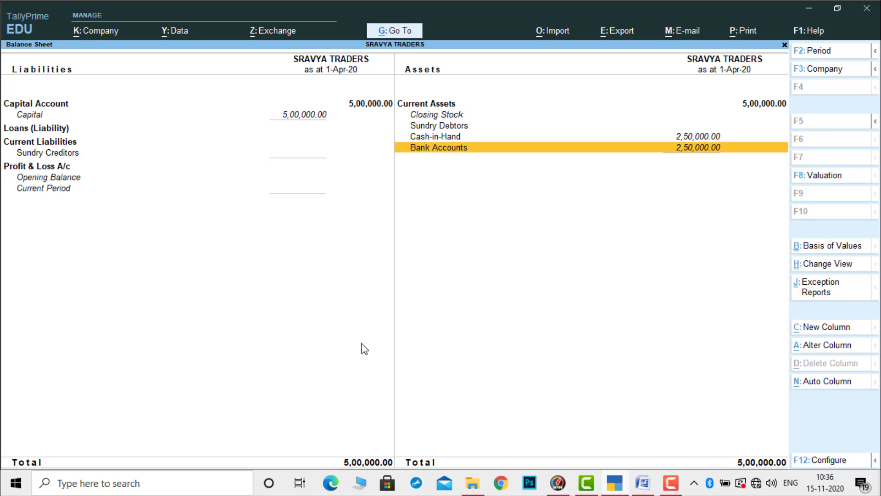
key(Escape)
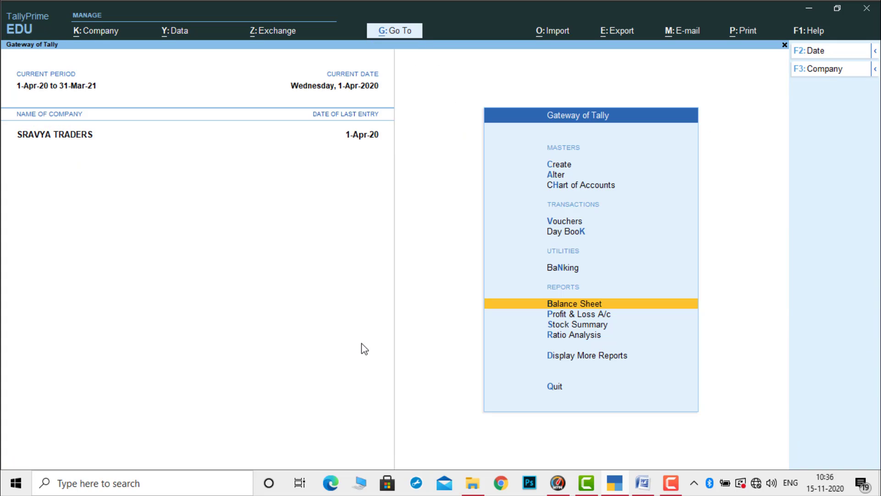
- Reopen voucher entry, read the purchase transaction in the Material Prime Word document, and return to TallyPrime
key(Up)
key(Up)
key(Up)
key(Return)
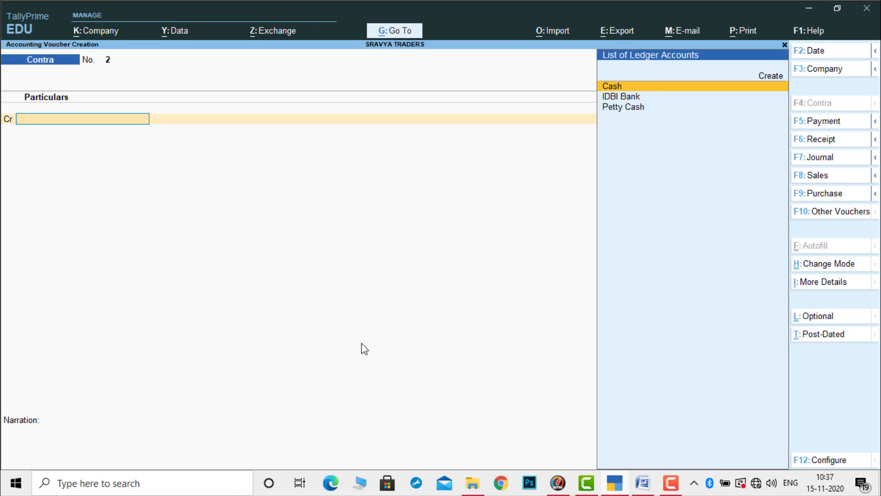
click(642, 483)
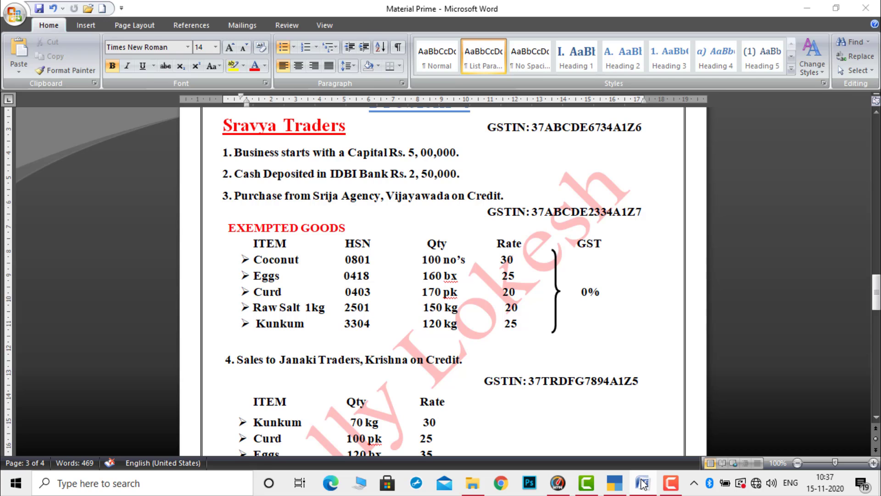
click(642, 483)
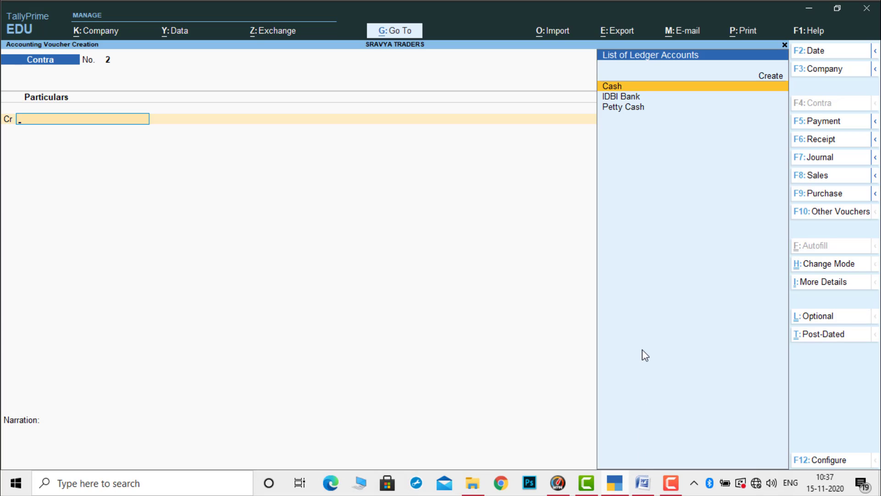
- Start a Purchase voucher and replace Cash with Srija Agency as the party account
key(F9)
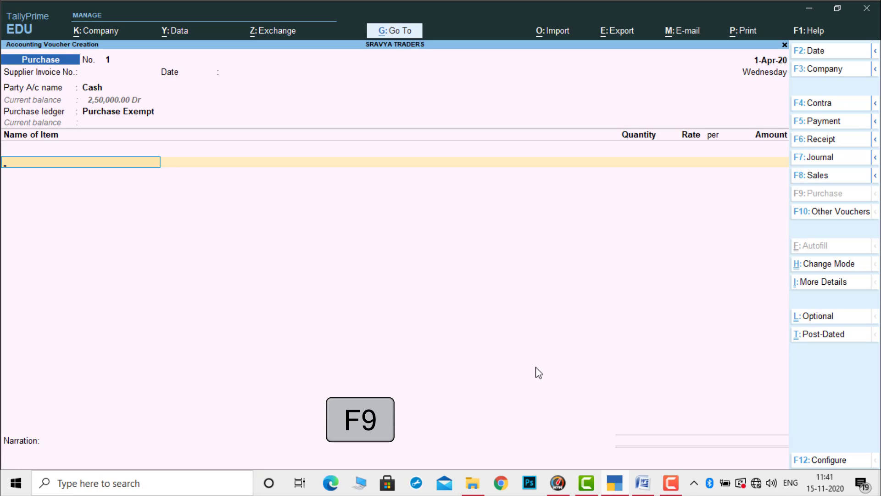
key(BackSpace)
key(BackSpace)
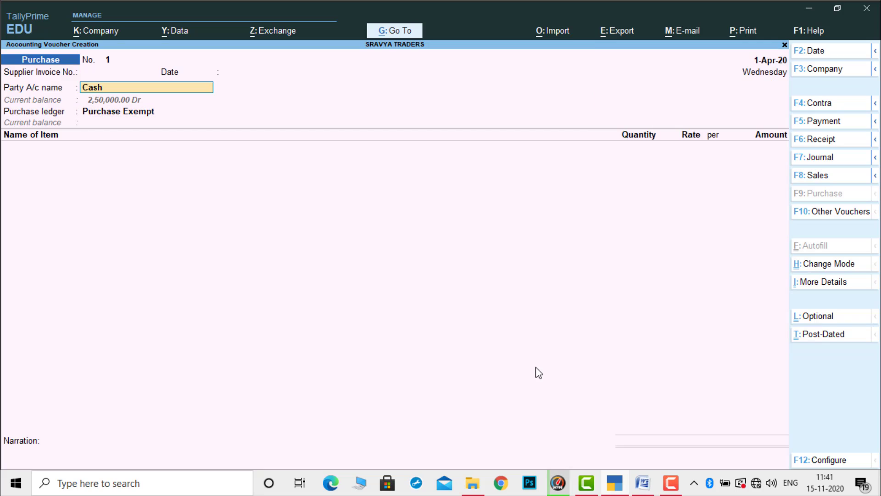
key(space)
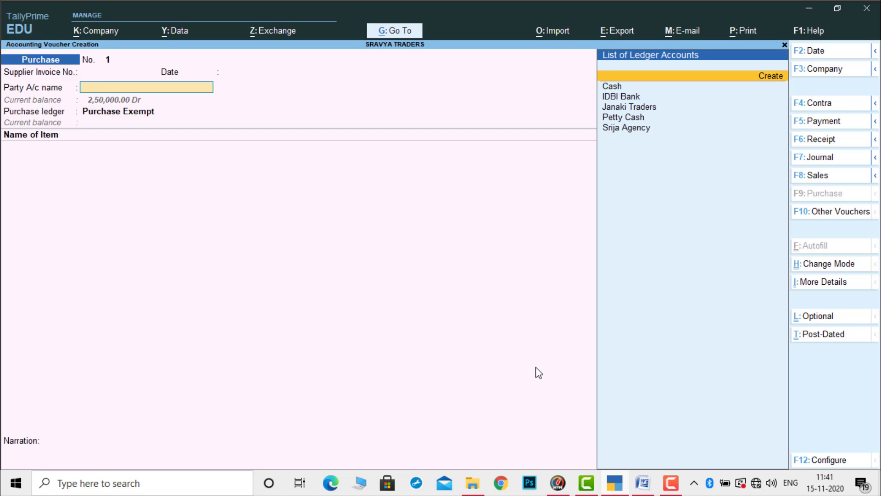
key(Down)
key(Down)
key(Down)
key(Down)
key(Down)
key(Return)
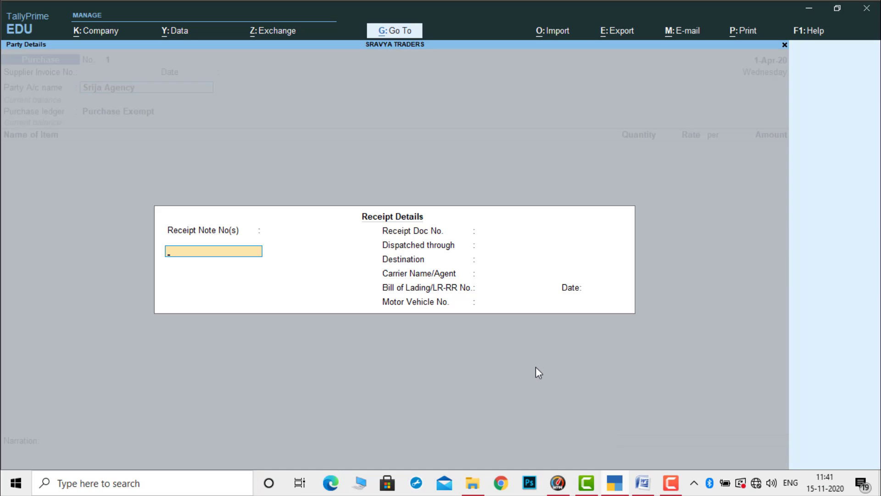
- Leave the receipt details blank, accept the default party details, and keep Purchase Exempt as the purchase ledger
key(Return)
key(Return)
key(Return)
key(Return)
key(Return)
key(Return)
key(Return)
key(Return)
key(Return)
key(Return)
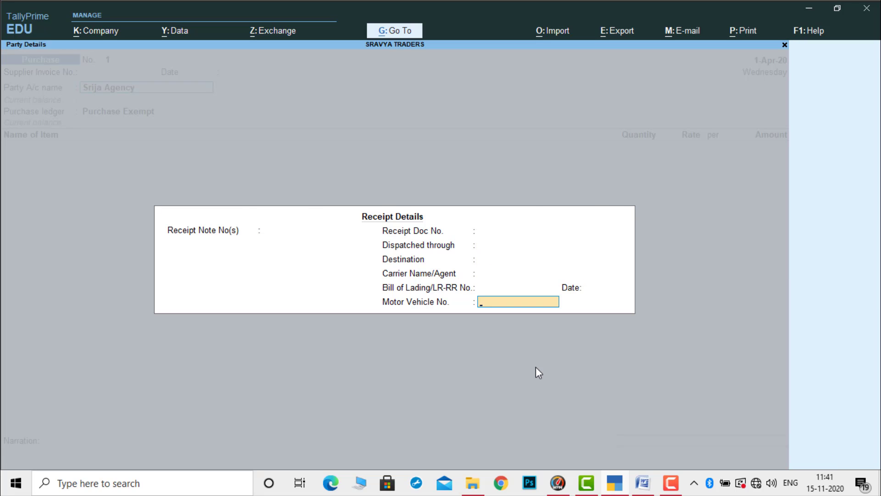
key(Return)
key(Return)
key(Return)
key(Return)
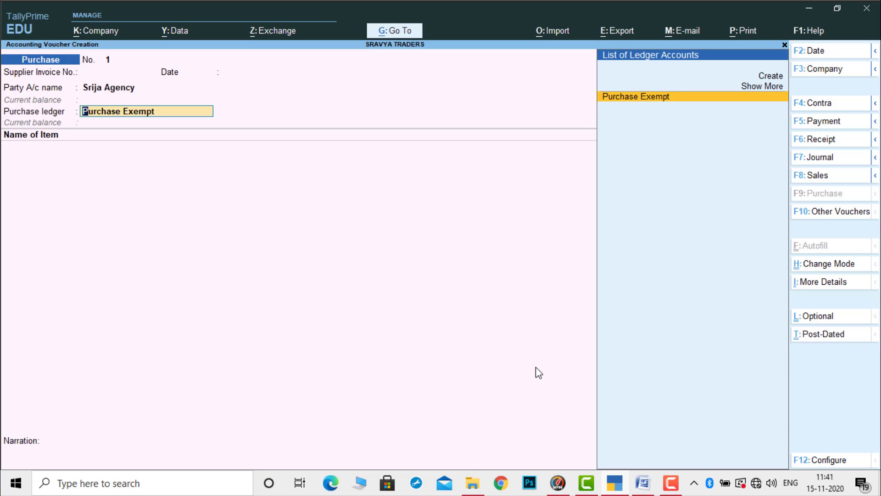
key(Return)
- Add Coconut to the purchase with 100 nos at a rate of 30, checking the figures in the Material Prime Word document
key(Down)
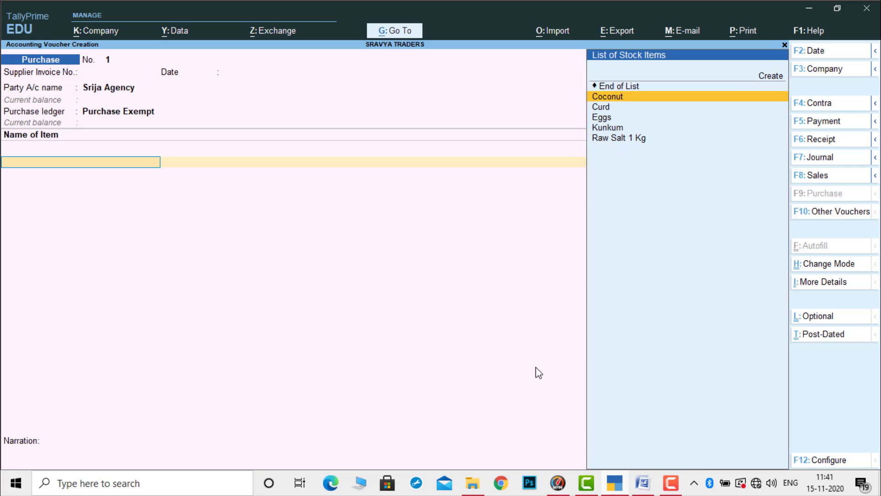
key(Return)
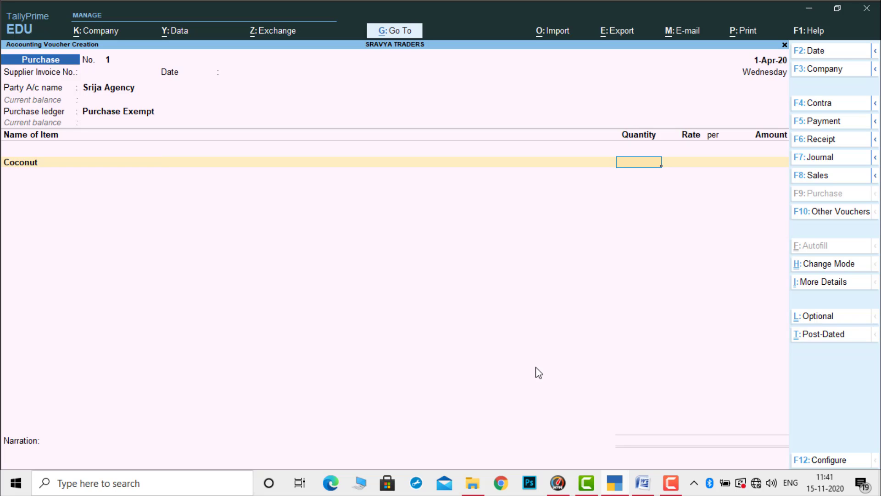
click(647, 490)
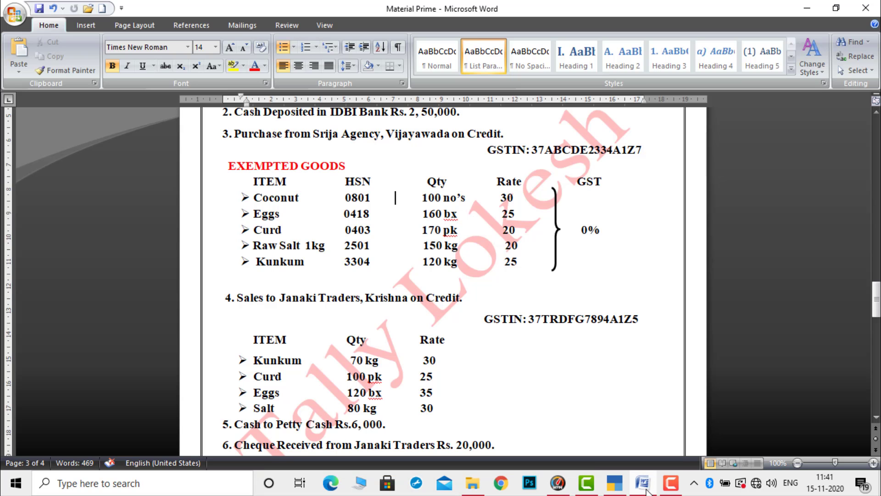
click(646, 490)
text(100)
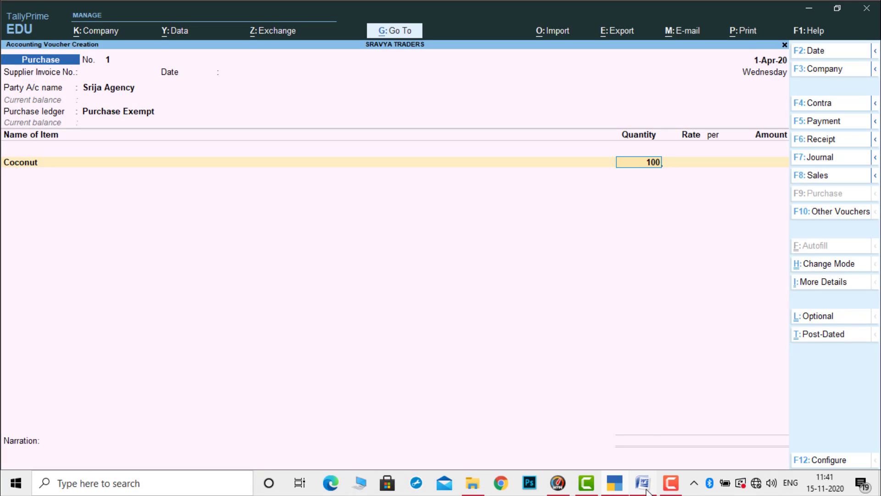
key(Return)
text(30)
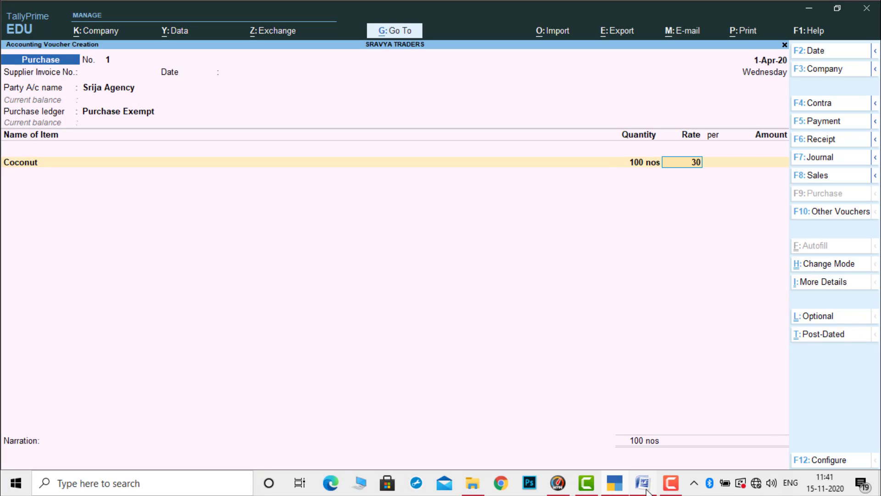
key(Return)
key(Return)
key(Return)
- Check the figures in the Material Prime Word document and add Eggs to the purchase with 160 bx at a rate of 25
click(642, 482)
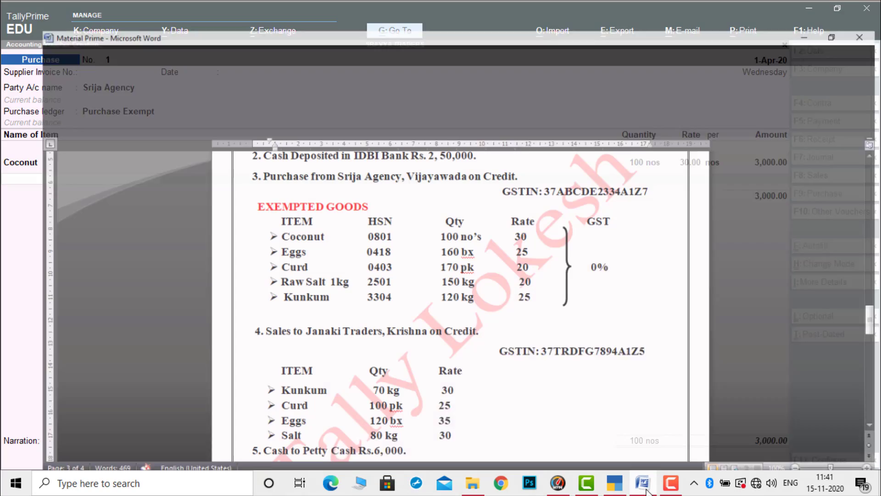
click(643, 483)
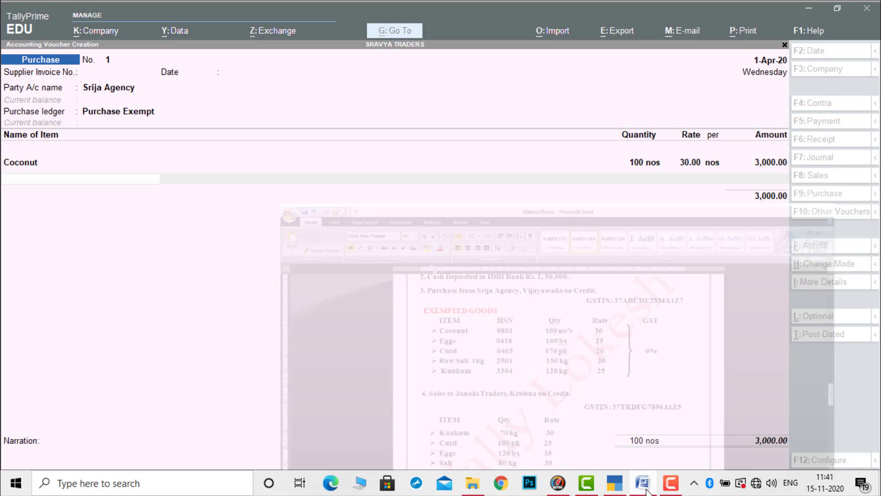
text(E)
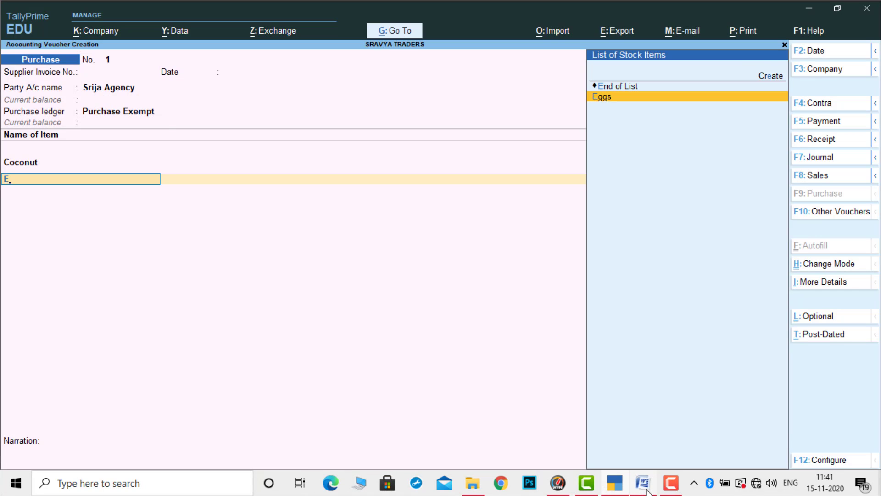
key(Return)
text(160)
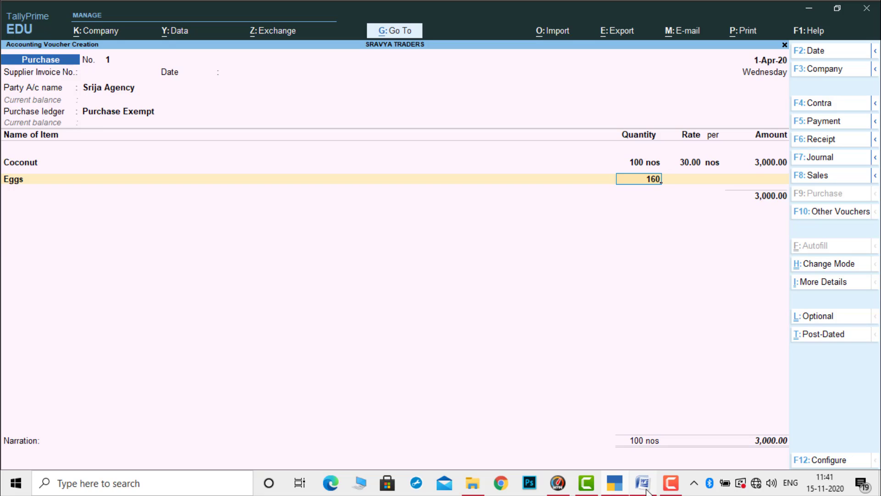
key(Return)
text(25)
key(Return)
key(Return)
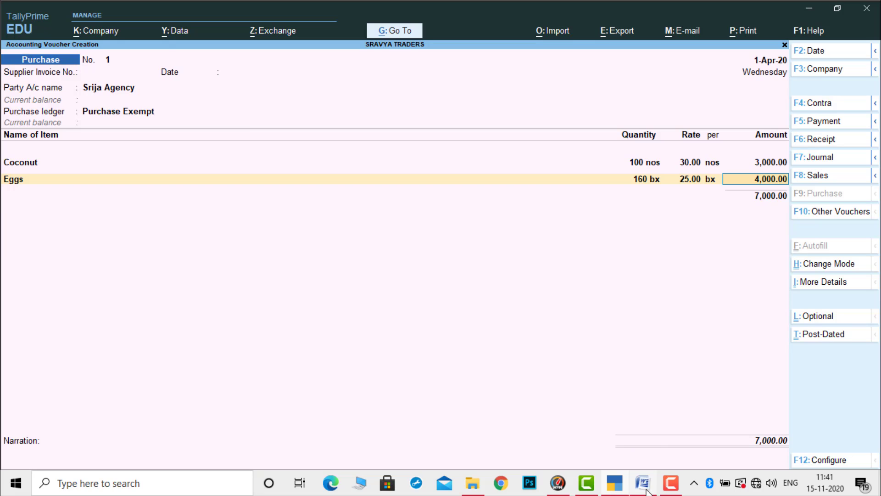
key(Return)
- Add Curd to the purchase with 170 pk at a rate of 20, checking the figures in the Material Prime Word document
click(647, 490)
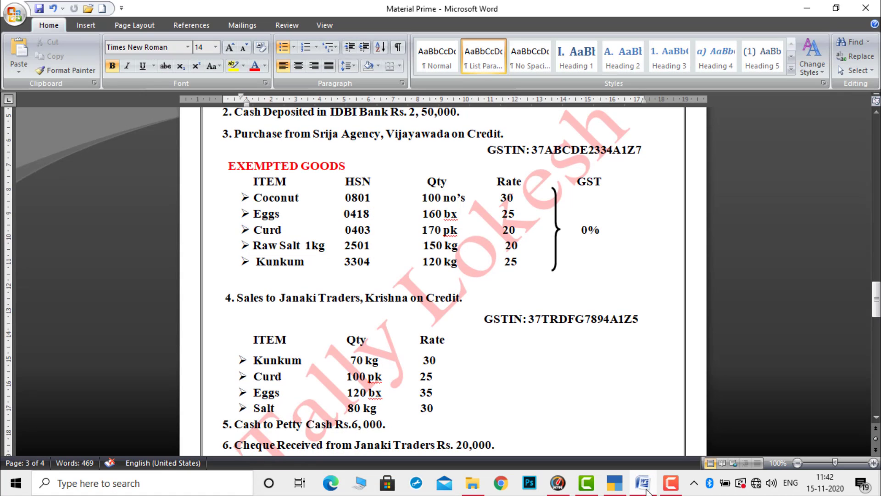
click(647, 490)
text(Cu)
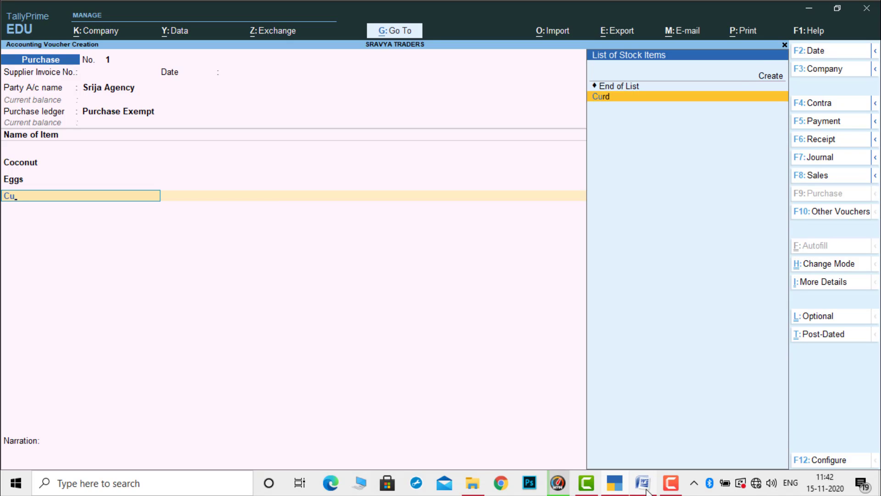
key(Return)
text(170)
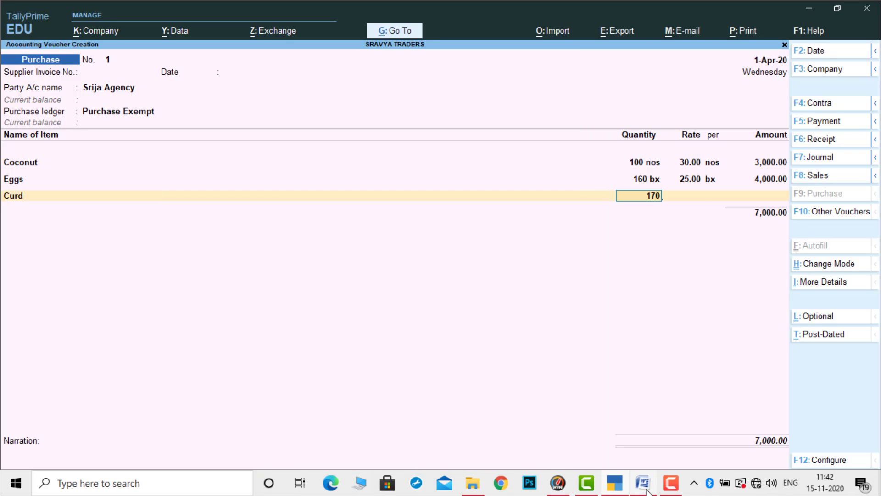
key(Return)
text(20)
key(Return)
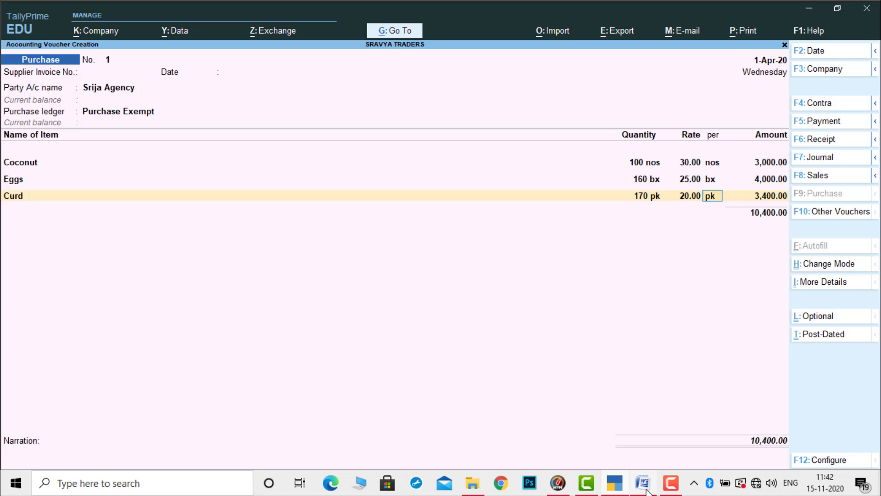
key(Return)
key(Return)
- Add Raw Salt 1 Kg to the purchase with 150 kg at a rate of 20, after checking the Material Prime Word document
click(647, 490)
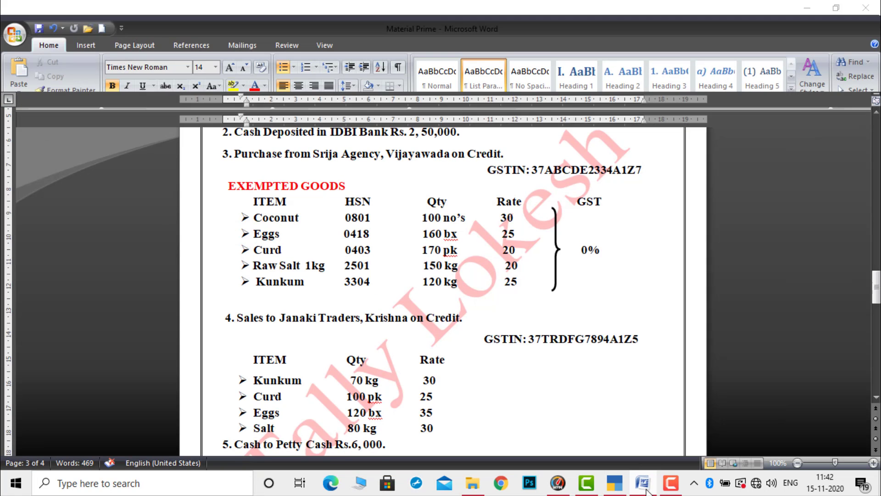
click(647, 491)
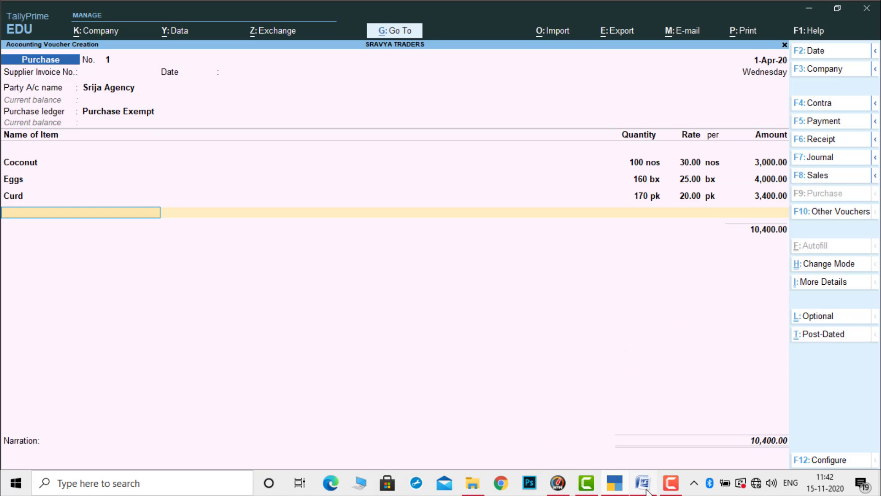
text(r)
key(Return)
text(1)
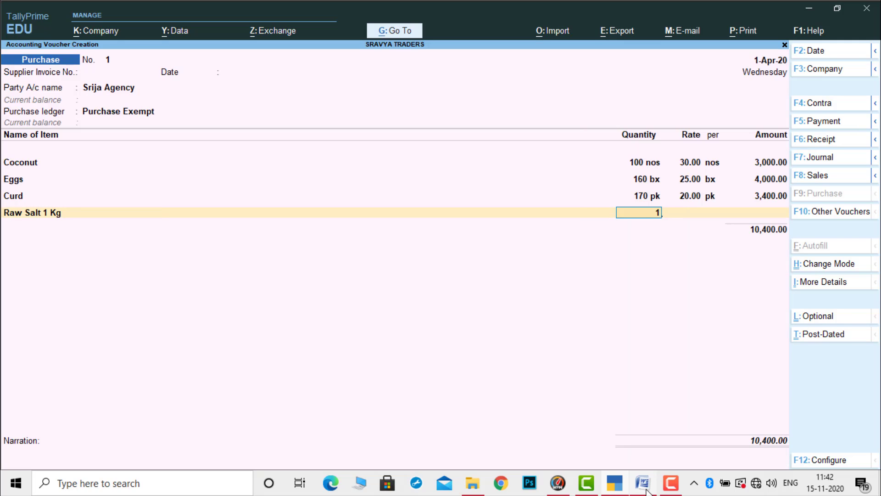
text(500)
key(BackSpace)
key(Return)
text(20)
key(Return)
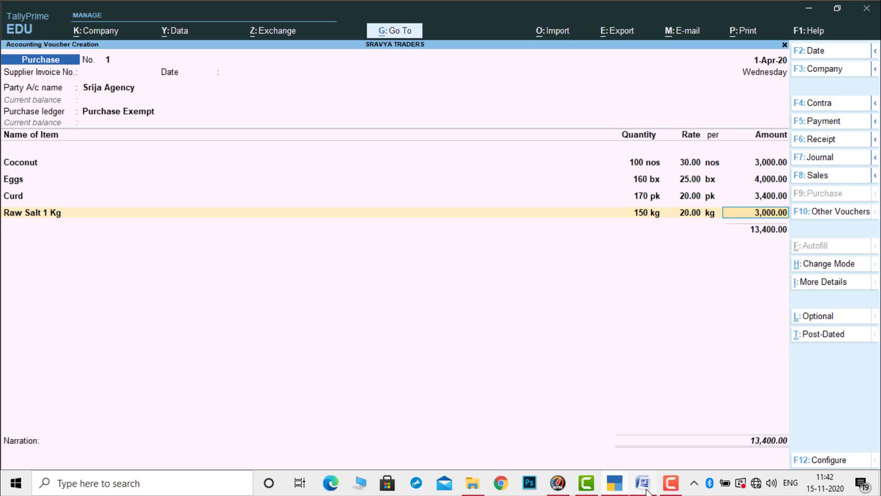
key(Return)
- Add Kunkum to the purchase with 120 kg at a rate of 25, checking the figures in the Material Prime Word document
text(K)
key(Return)
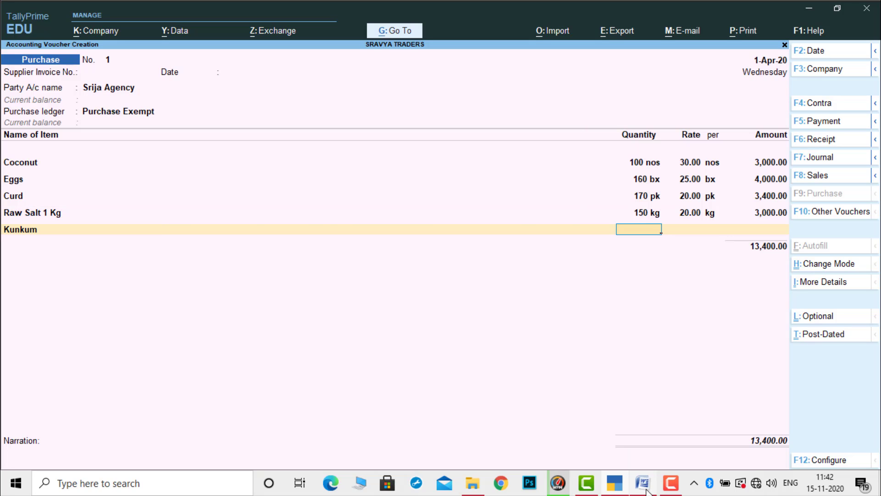
click(647, 490)
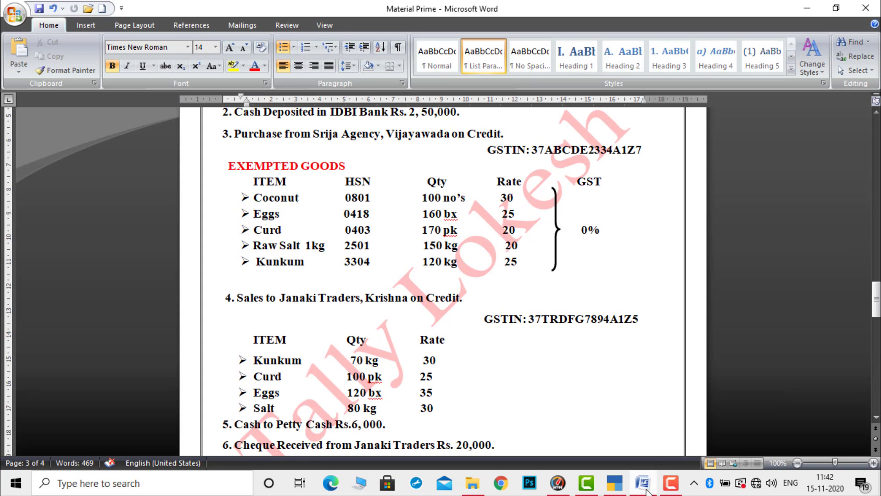
click(647, 491)
text(120)
key(Return)
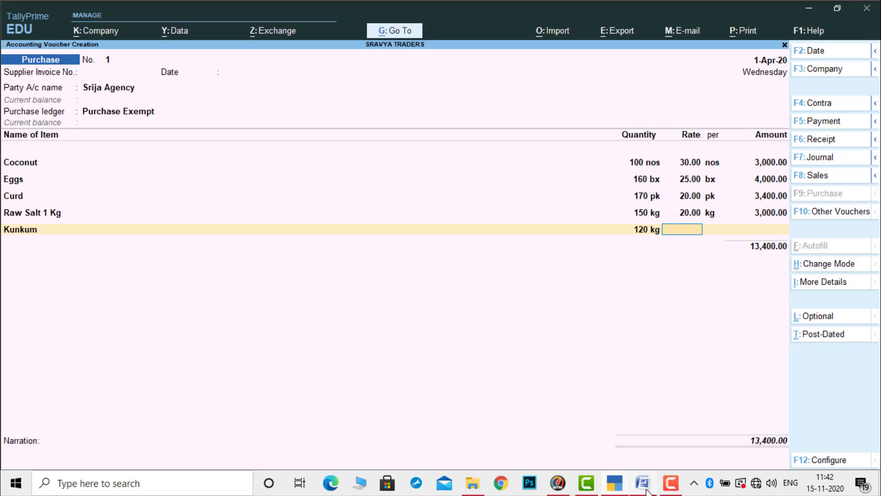
text(25)
key(Return)
key(Return)
- End the item and ledger lists, leave the narration blank, and accept the Srija Agency purchase voucher
key(Return)
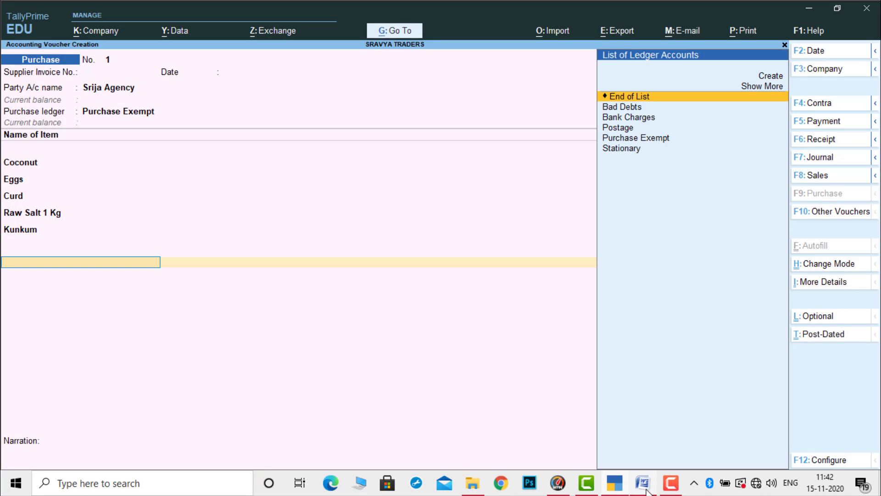
key(Return)
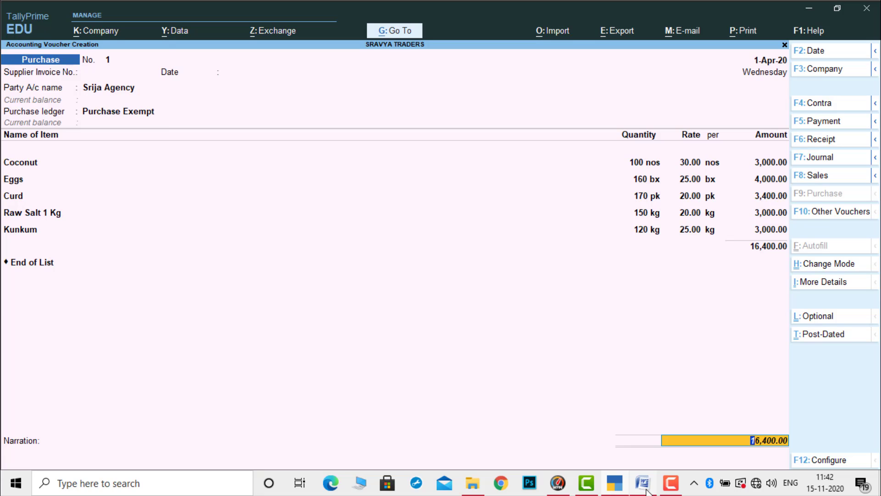
key(Return)
key(Return)
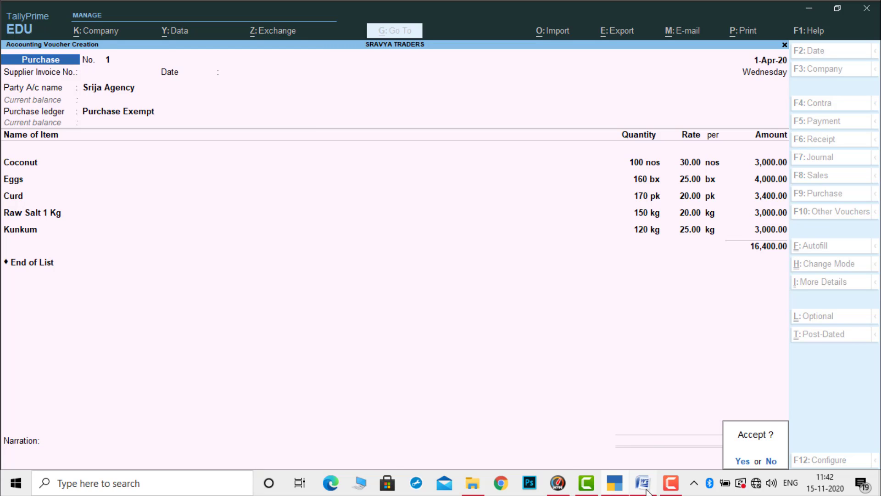
key(Return)
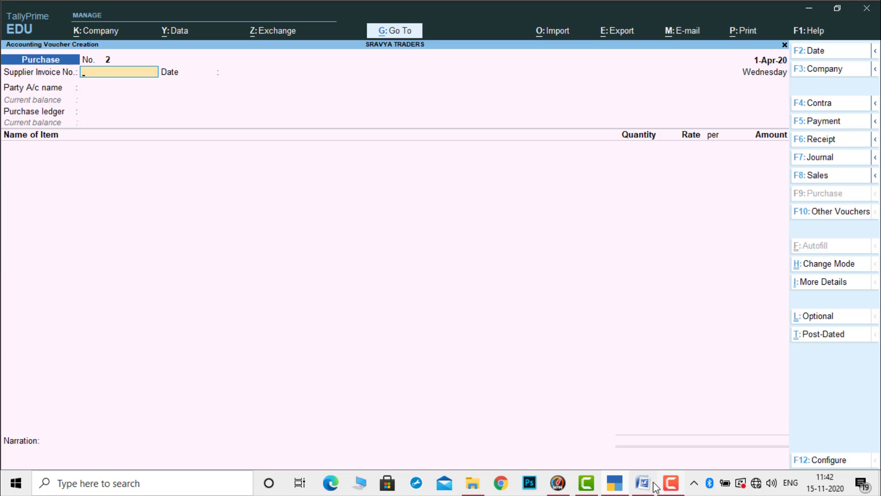
- Read the Janaki Traders sales transaction in the Material Prime Word document and return to TallyPrime
click(653, 484)
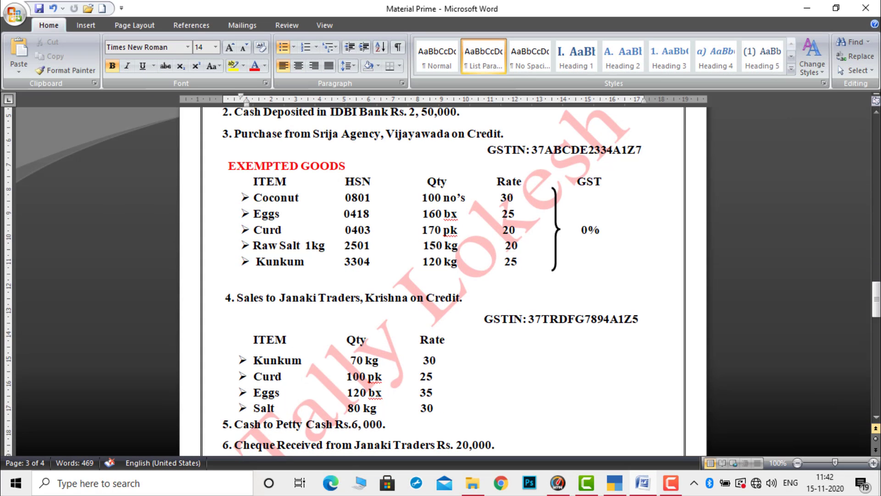
click(876, 418)
click(876, 418)
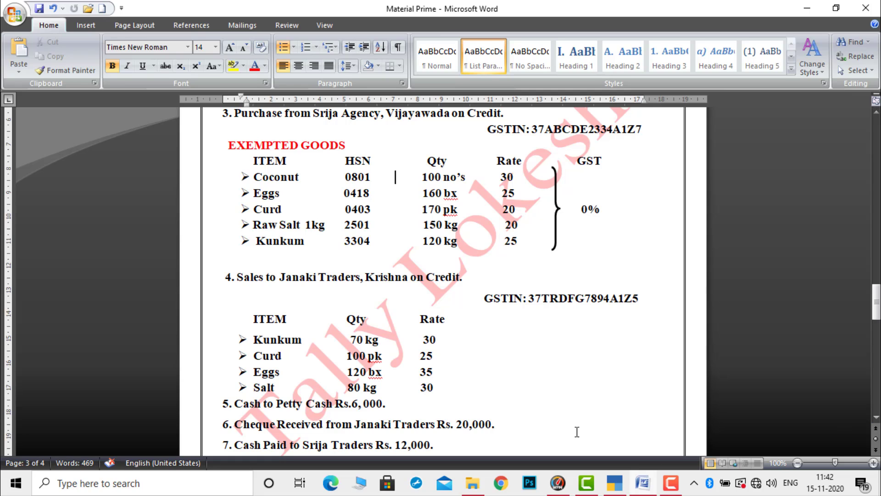
click(623, 486)
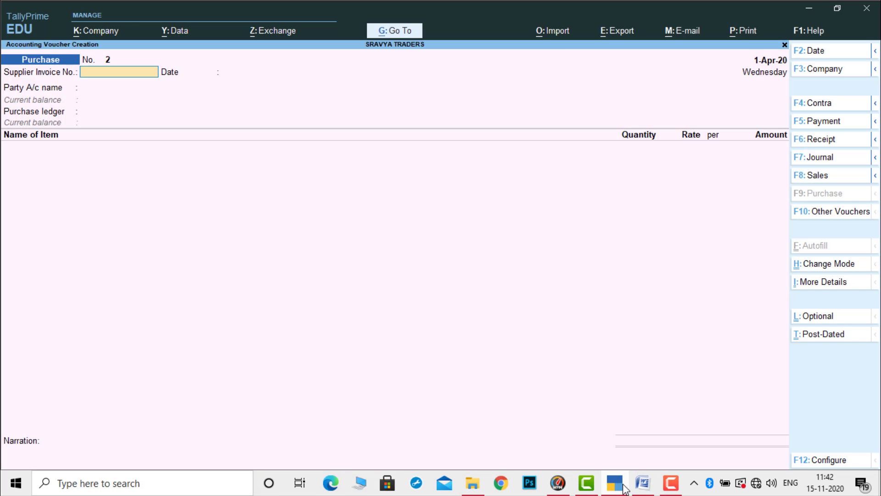
- Start a Sales voucher and choose Janaki Traders as the party account
key(F8)
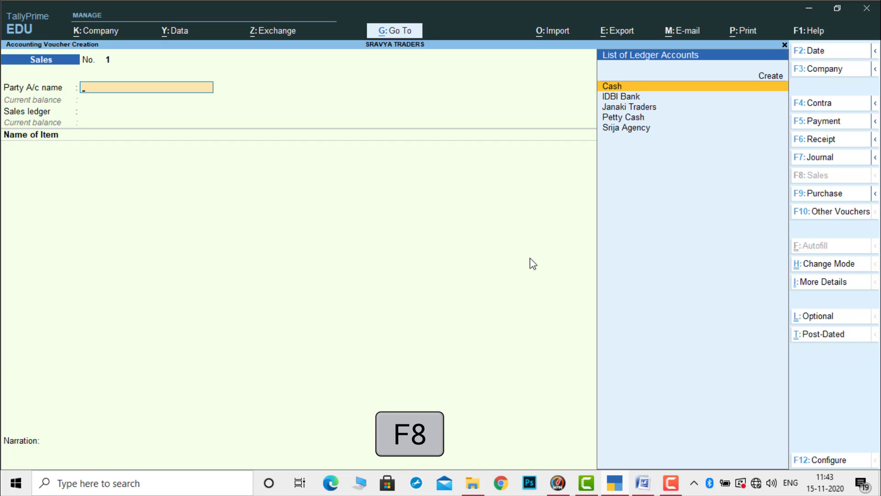
key(Down)
key(Down)
key(Return)
- Leave the dispatch details blank, accept the default party details, and choose Sales Exempt as the sales ledger
key(Return)
key(Return)
key(Return)
key(Return)
key(Return)
key(Return)
key(Return)
key(Return)
key(Return)
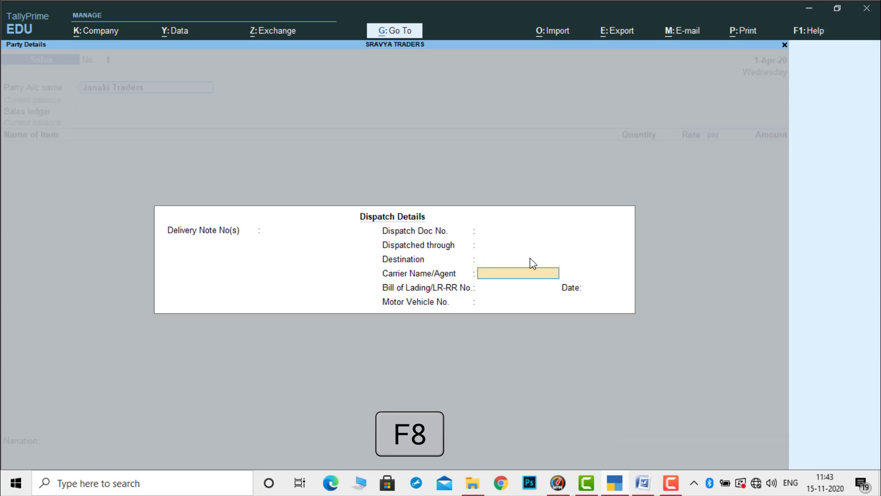
key(Return)
key(Return)
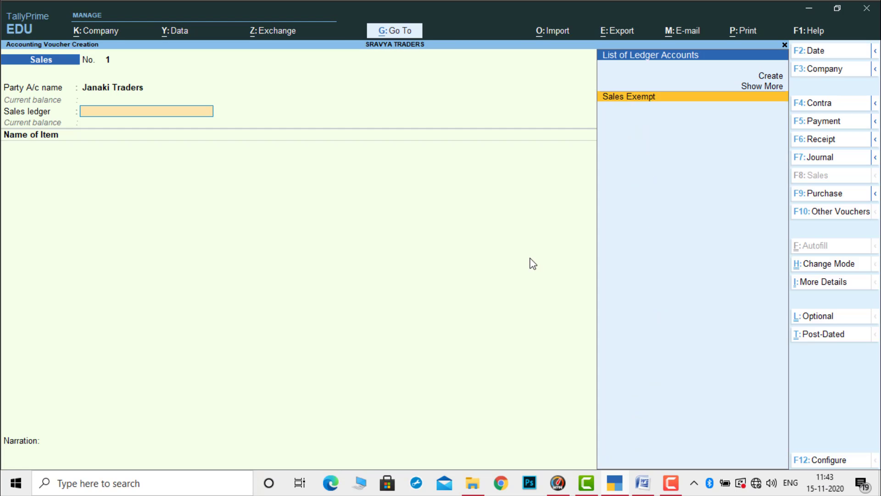
key(Return)
- Add Kunkum to the sale with 70 kg at a rate of 30, checking the figures in the Material Prime Word document
text(K)
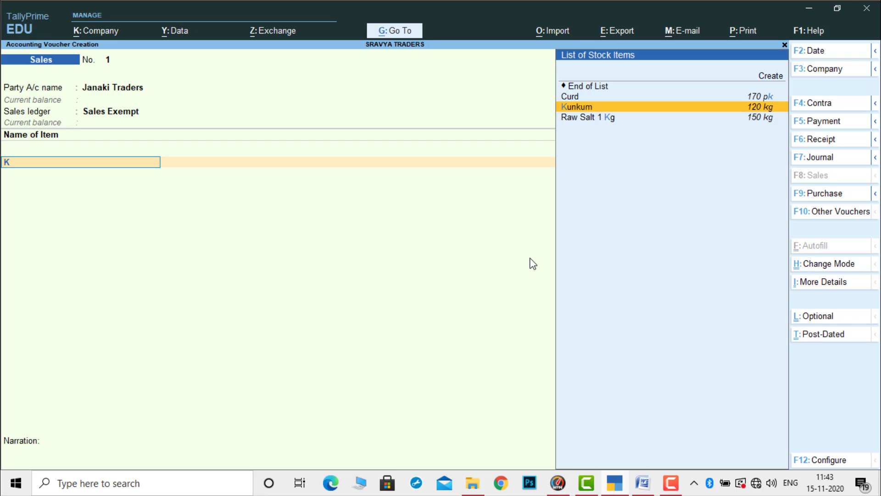
key(Return)
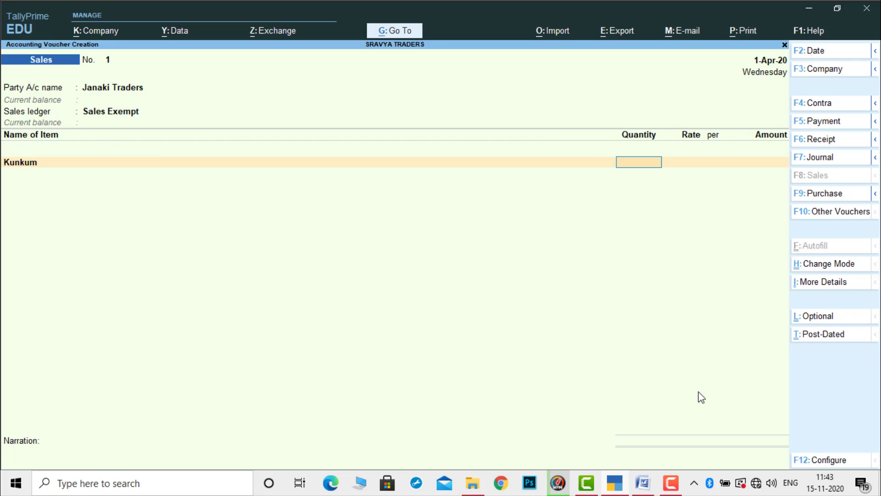
click(643, 483)
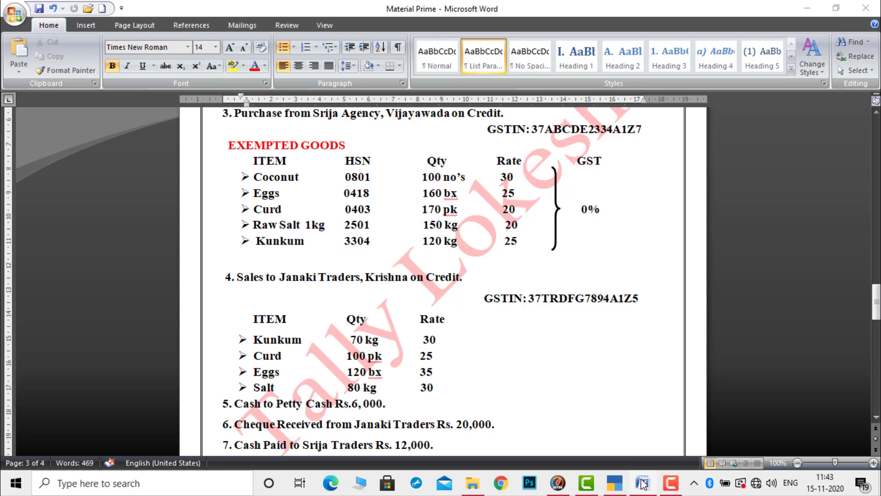
click(643, 483)
text(70)
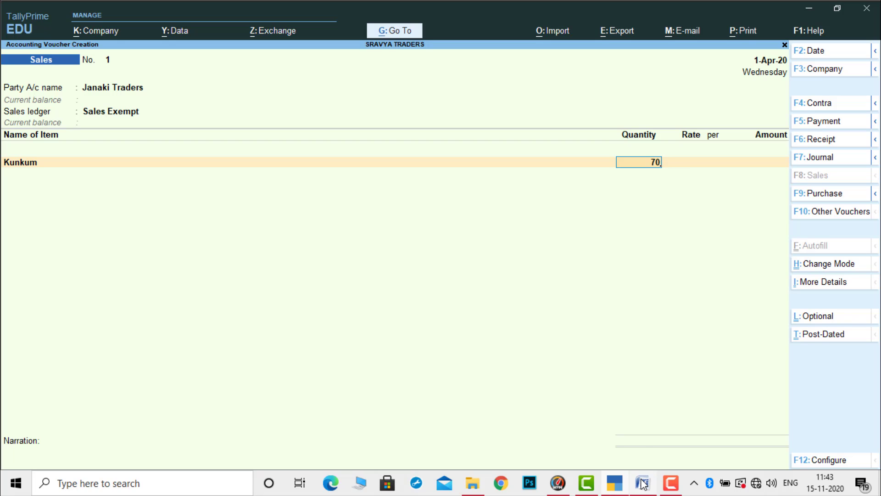
key(Return)
text(30)
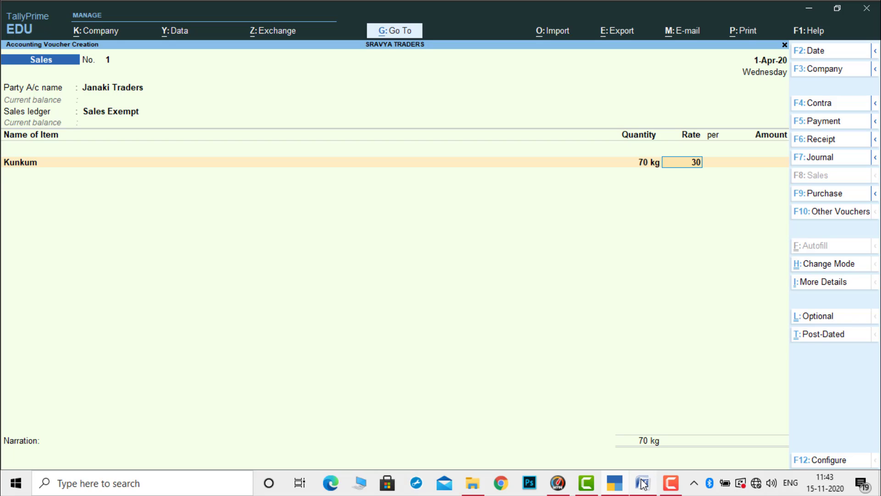
key(Return)
key(Return)
key(Return)
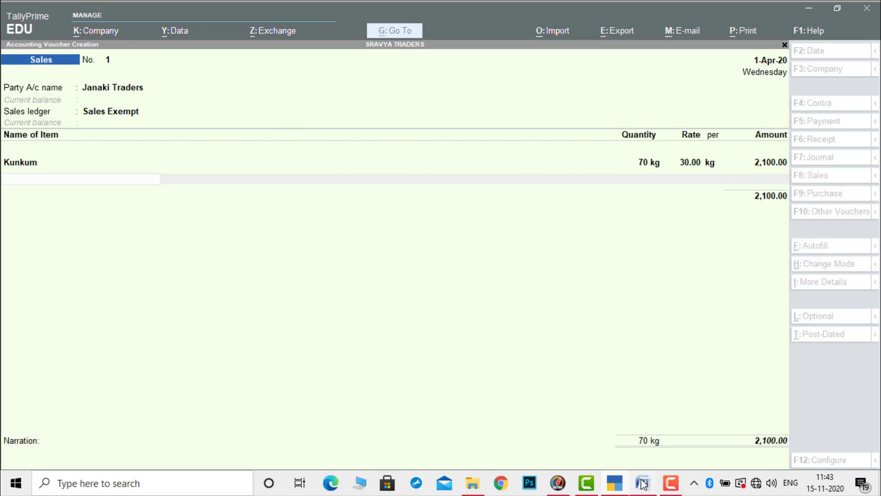
- Add Curd to the sale with 100 pk at a rate of 25, checking the figures in the Material Prime Word document
click(643, 483)
click(643, 483)
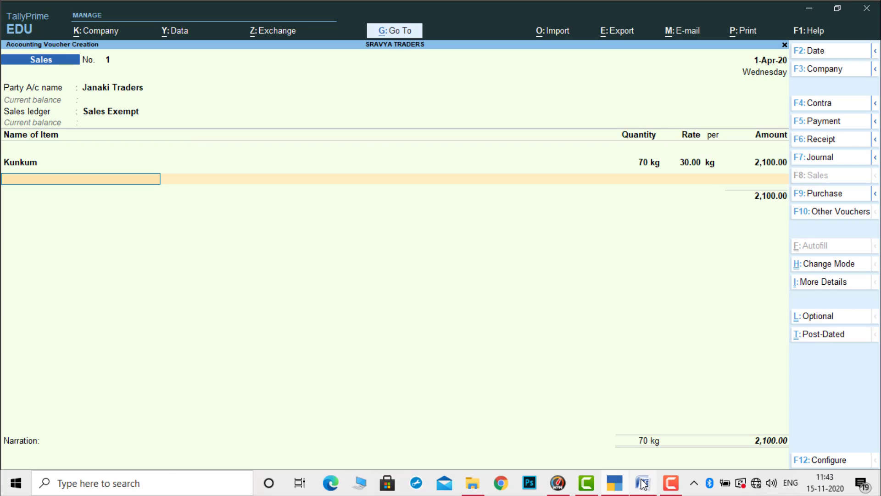
text(Cu)
key(Return)
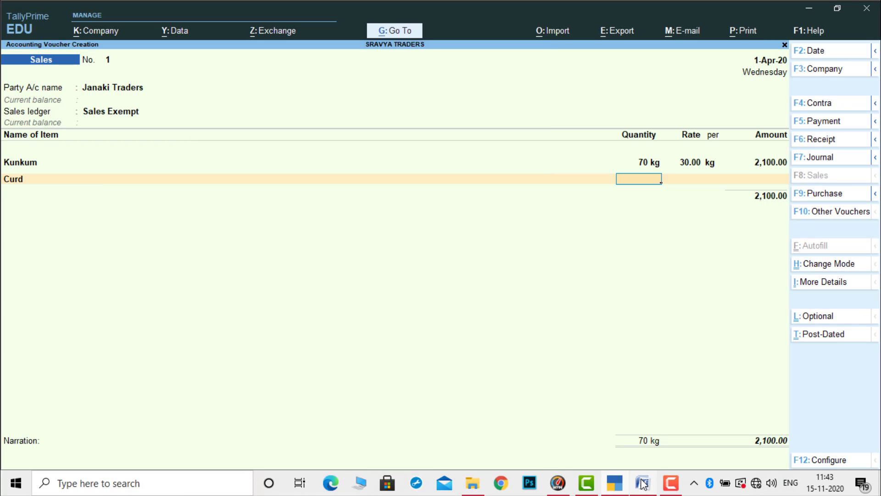
click(643, 483)
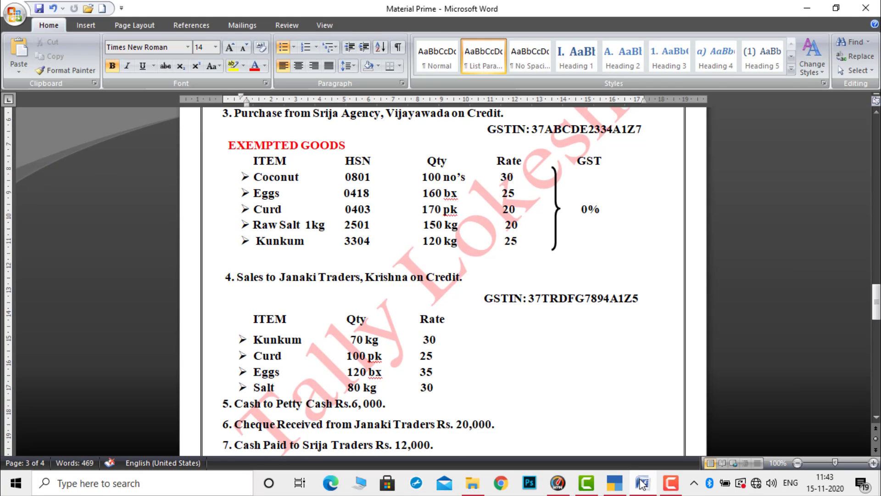
click(643, 483)
text(100)
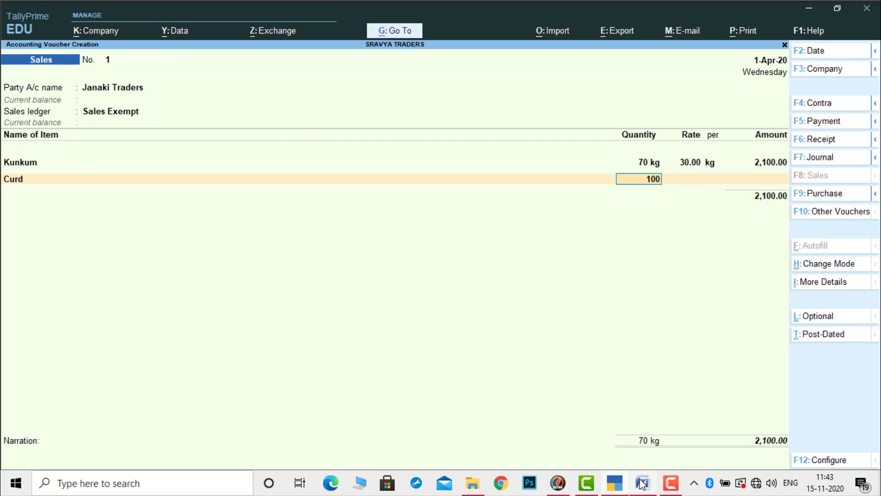
key(Return)
text(25)
key(Return)
key(Return)
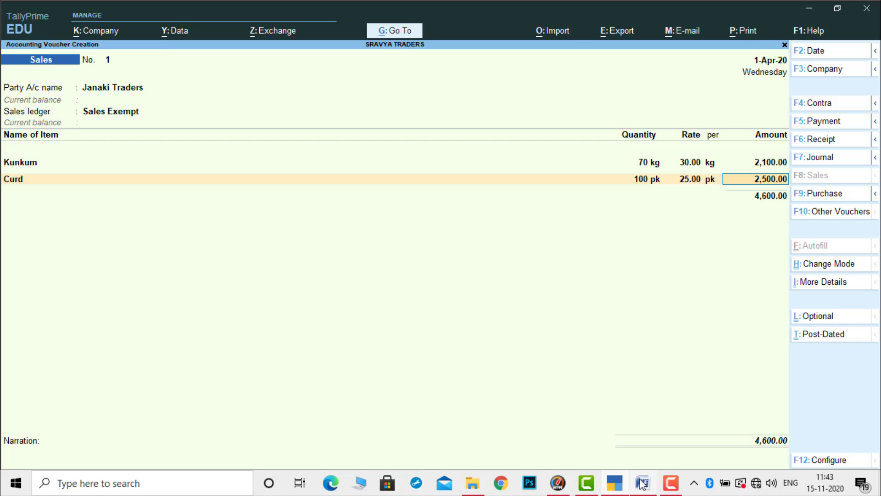
key(Return)
key(BackSpace)
key(Return)
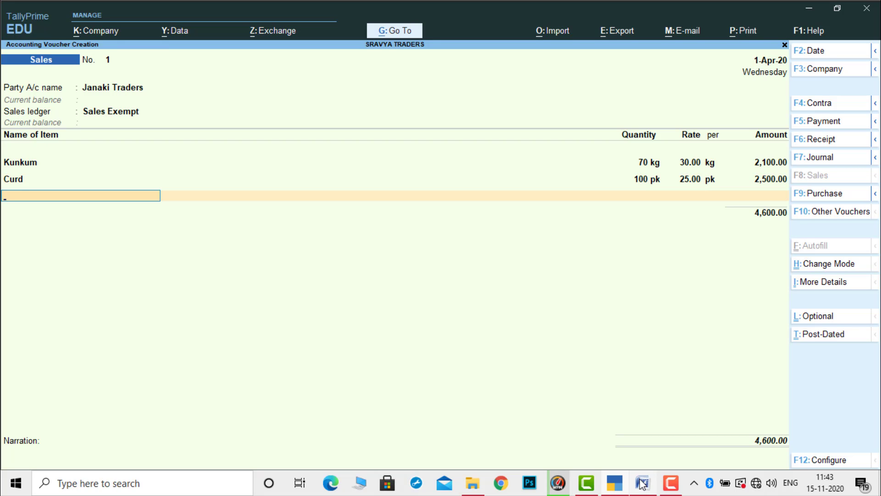
- Add Eggs to the sale with 120 bx at a rate of 35, consulting the Material Prime Word document for the figures
click(643, 483)
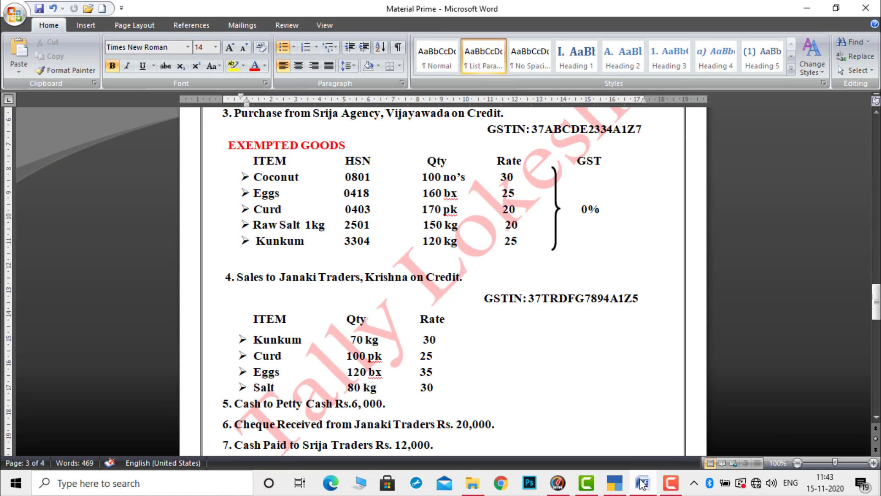
click(643, 484)
text(Eg)
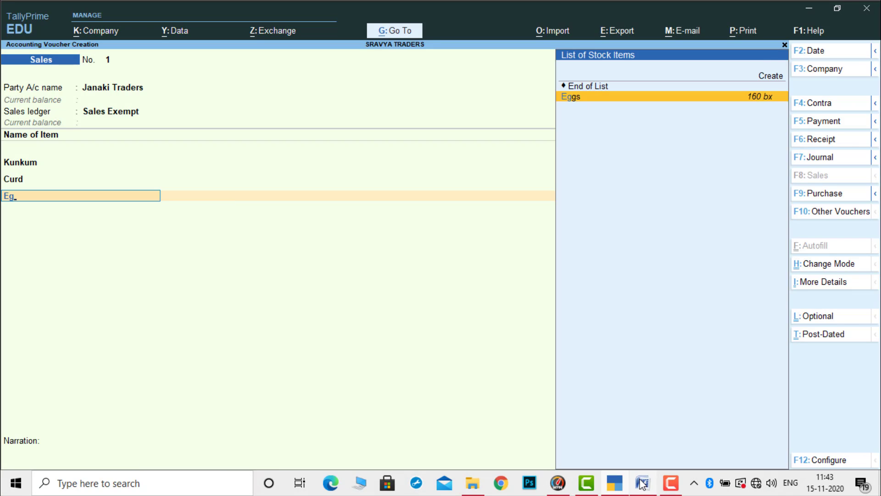
key(Return)
click(643, 483)
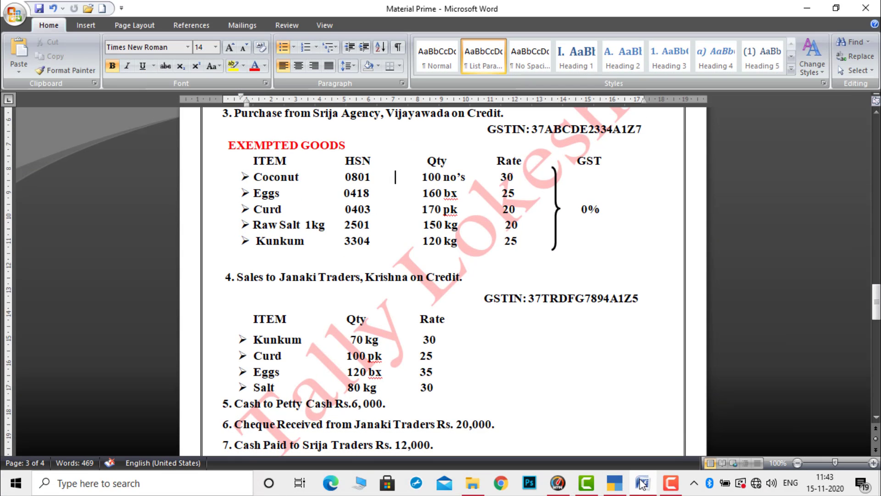
click(643, 483)
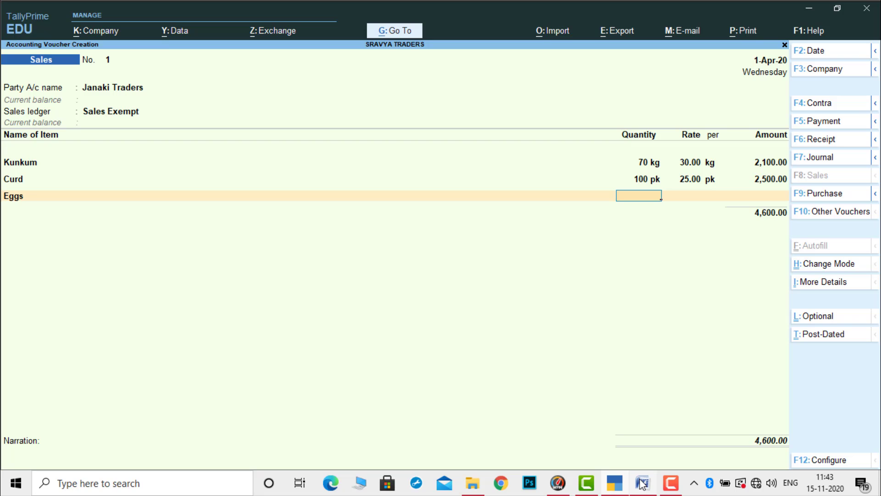
text(120)
key(Return)
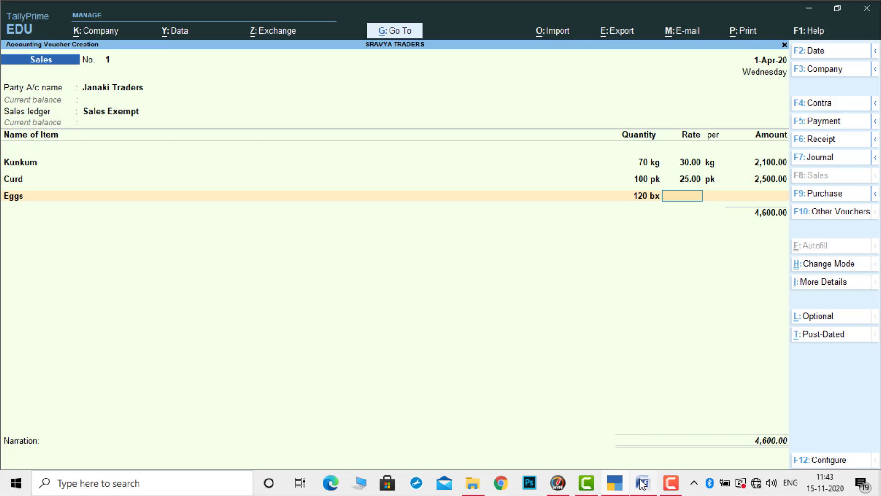
click(643, 484)
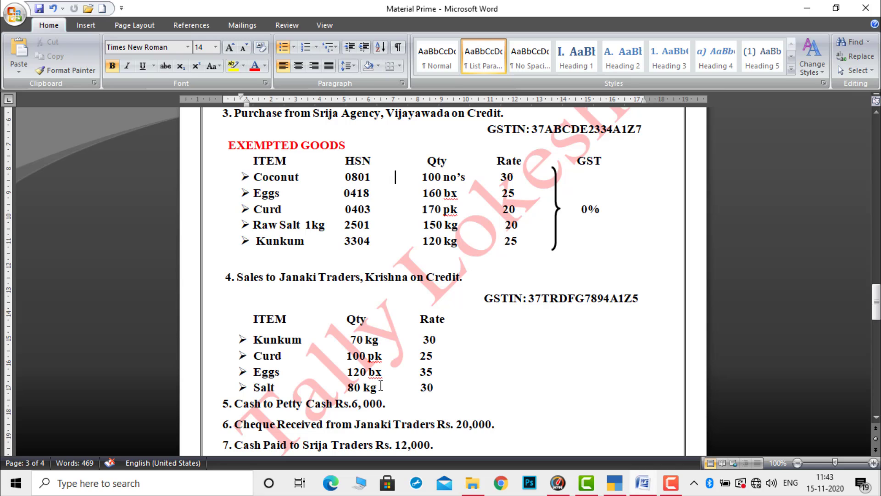
click(645, 489)
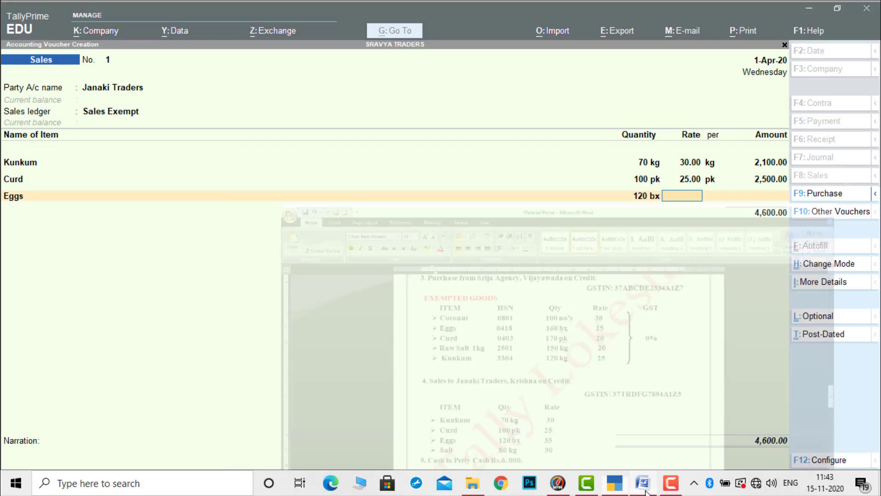
text(35)
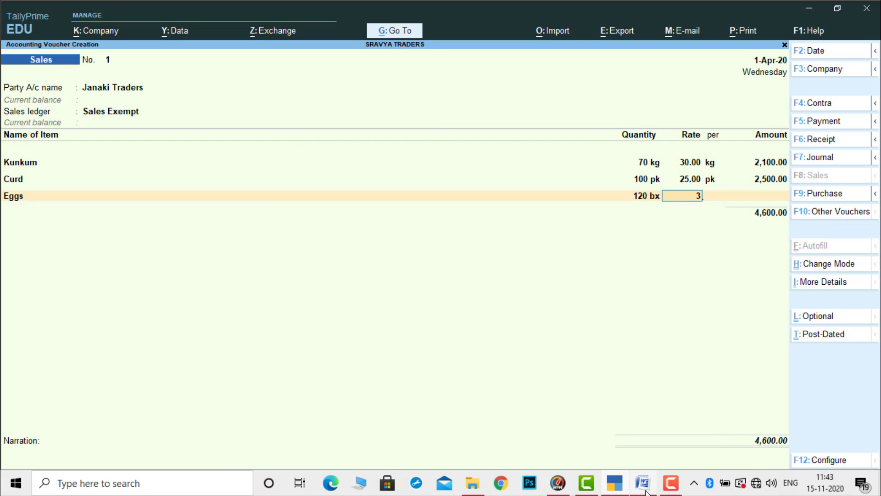
key(Return)
key(Return)
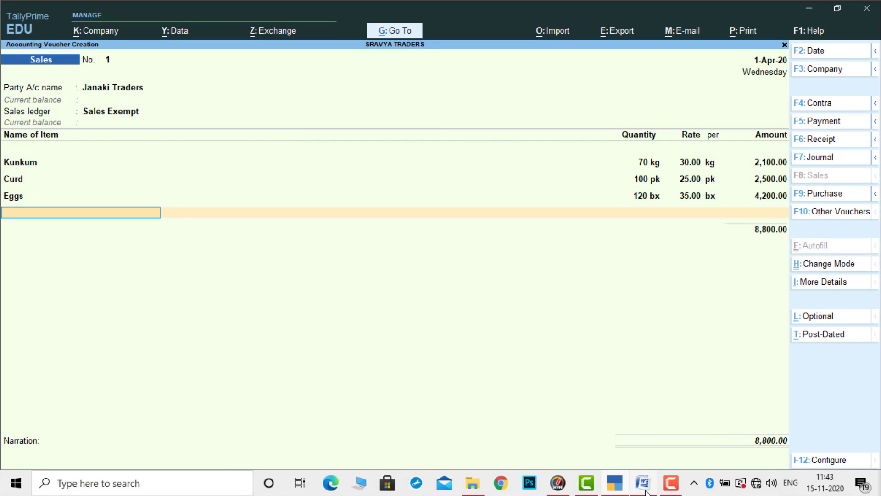
- Add Raw Salt 1 Kg to the sale with a quantity of 80 kg and look up its rate in the Material Prime Word document
click(645, 489)
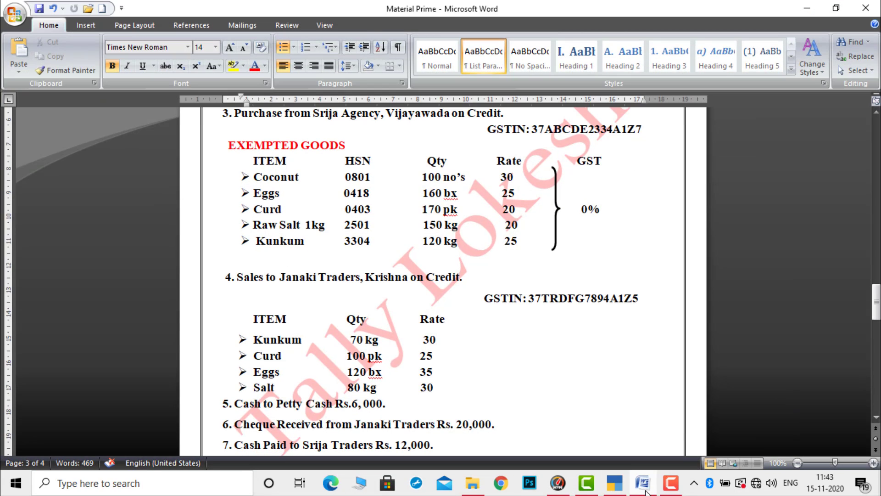
click(645, 489)
text(S)
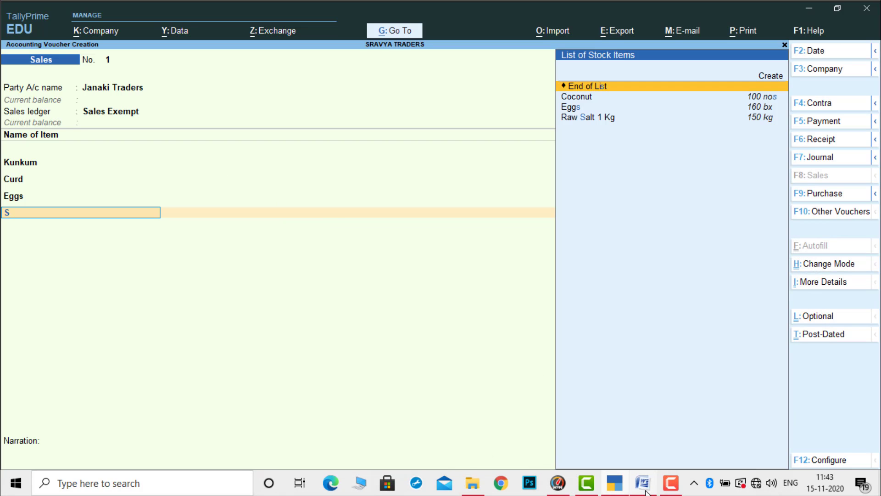
key(Down)
key(Down)
key(Return)
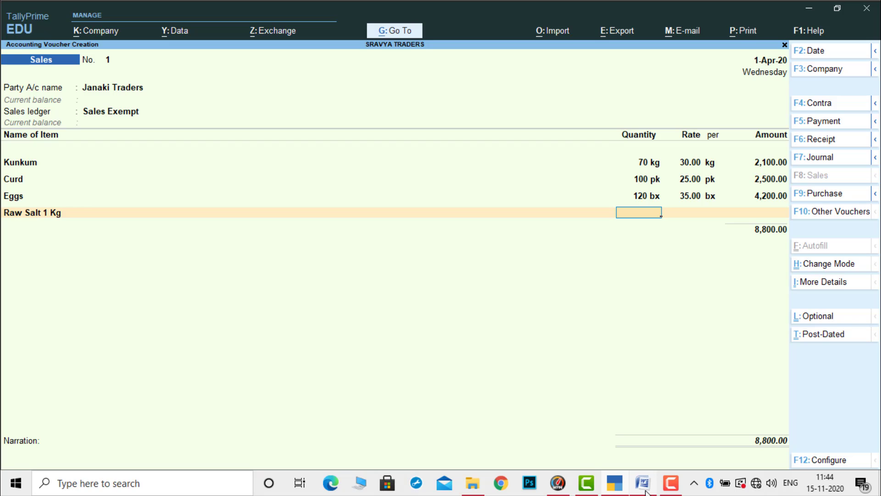
click(645, 489)
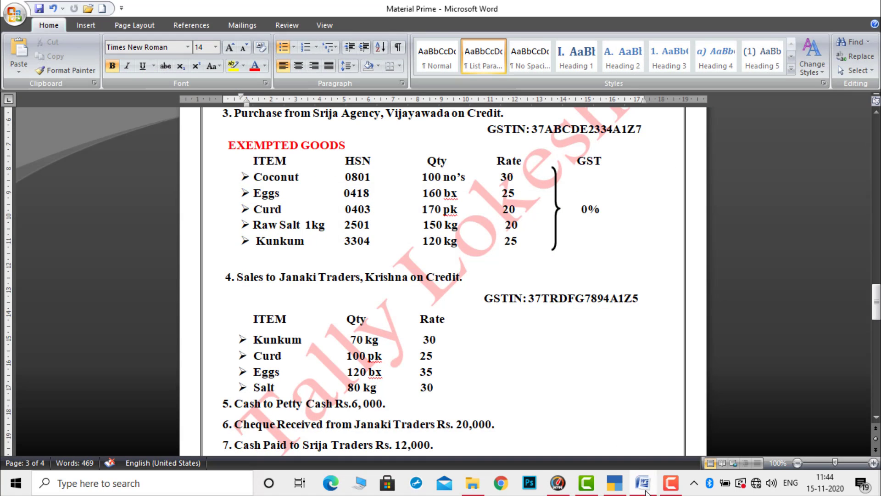
click(645, 489)
text(80)
key(Return)
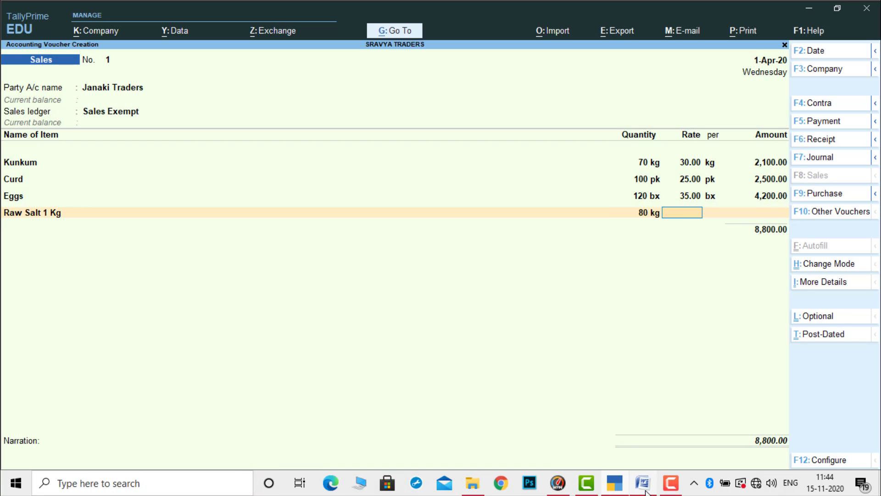
click(645, 490)
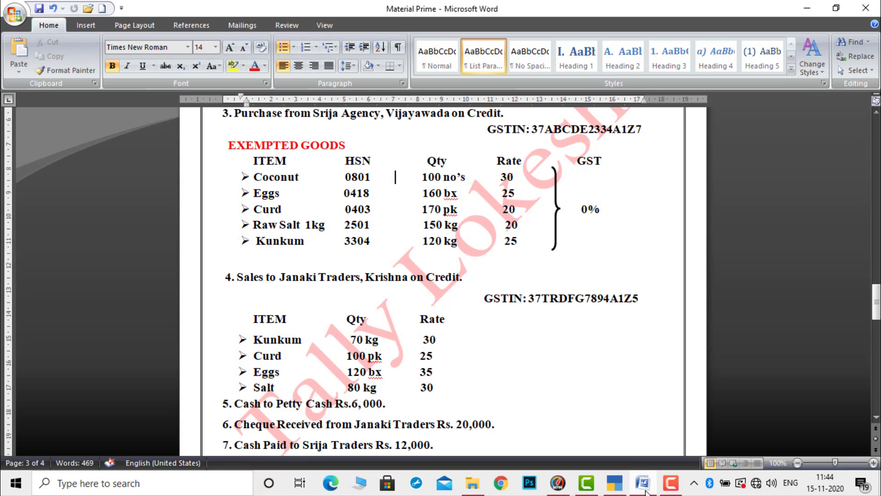
text(30)
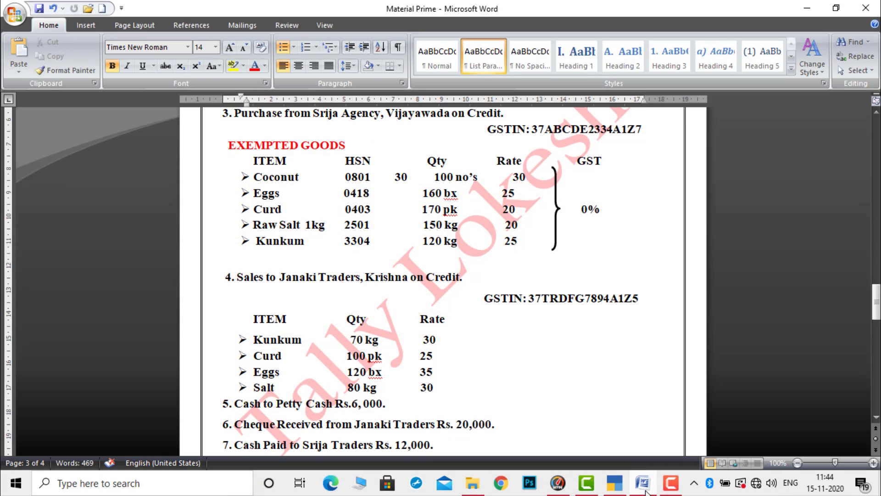
key(Return)
key(ctrl+z)
key(ctrl+z)
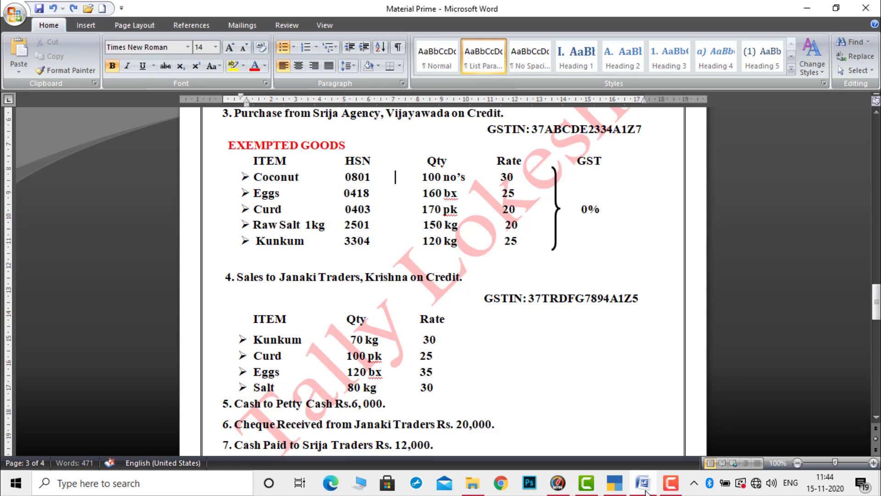
- Return to TallyPrime and set the Raw Salt 1 Kg rate to 30 per kg
click(618, 489)
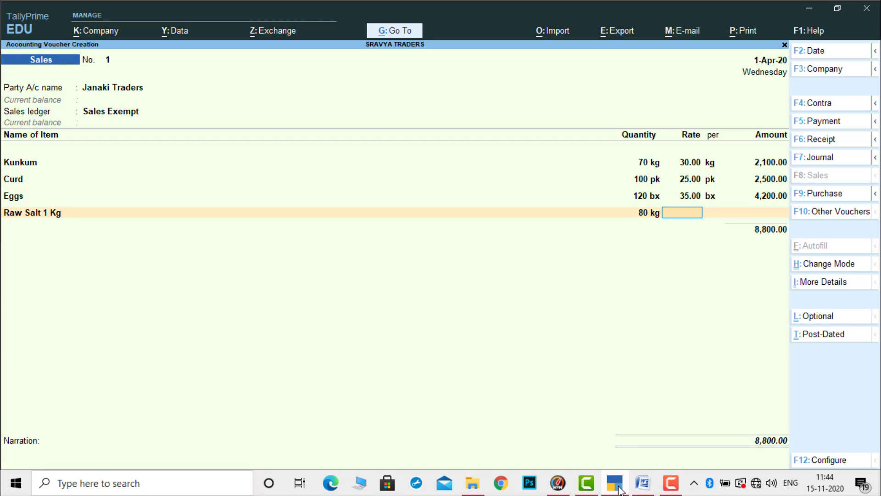
text(30)
key(Return)
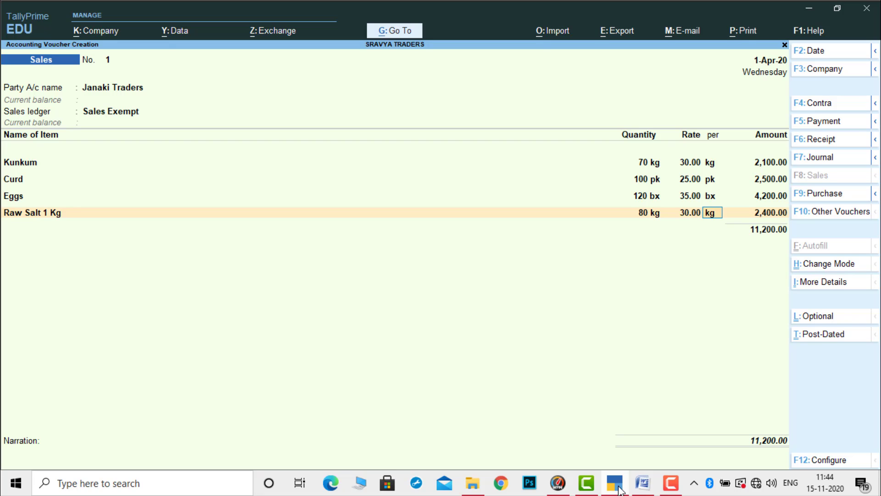
key(Return)
key(Return)
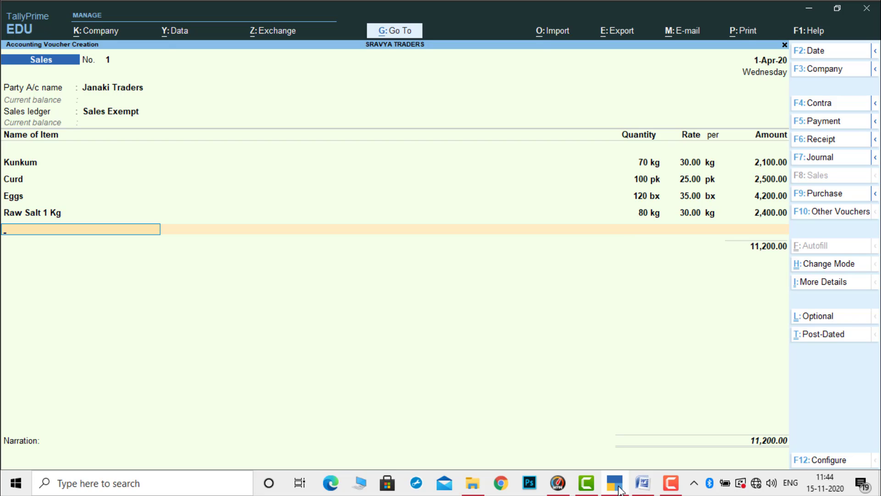
- Check the sale against the Word document, end the item and ledger lists, and accept the Janaki Traders sales voucher without a narration
click(618, 489)
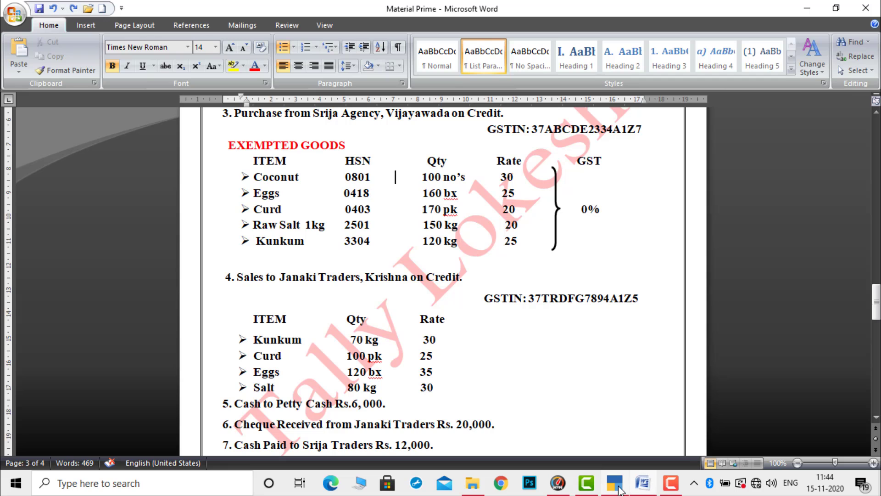
click(645, 489)
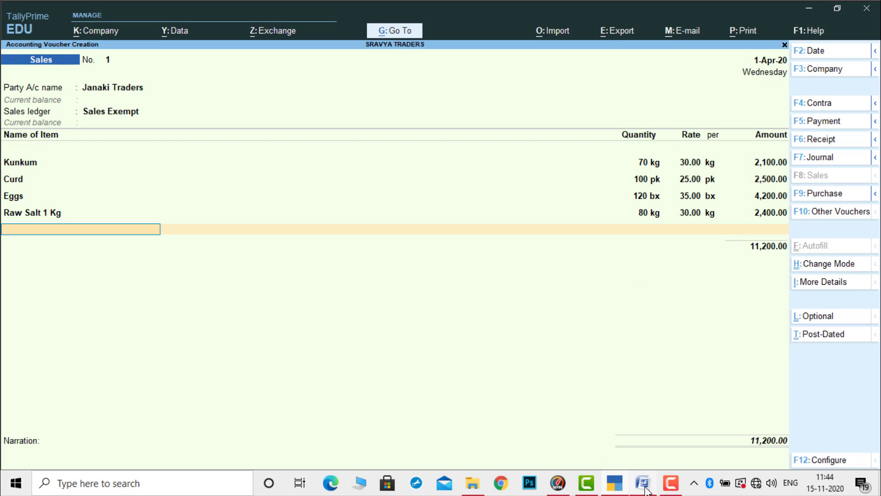
key(Return)
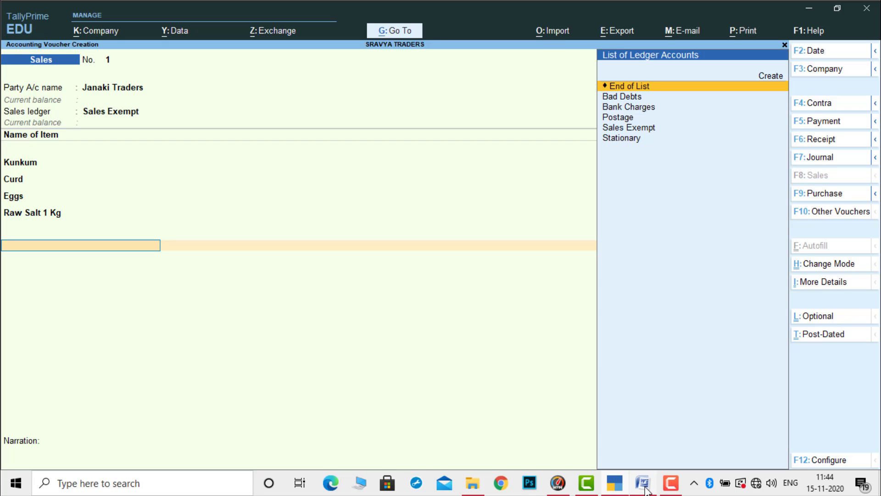
key(Return)
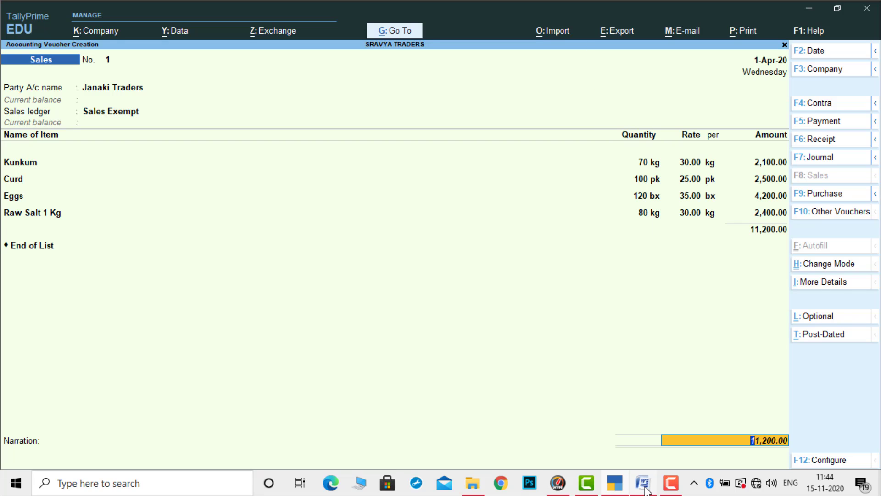
key(Return)
key(Return)
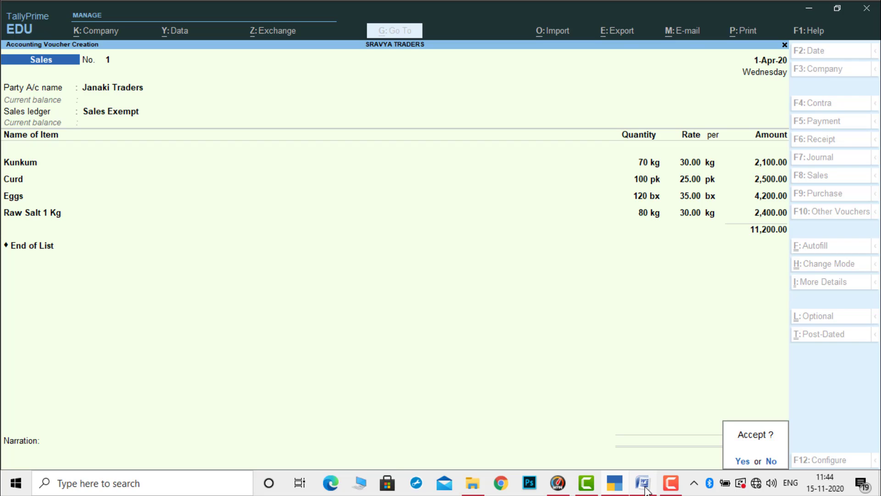
key(Return)
- Read transactions 5 to 12 in the Material Prime Word document and return to TallyPrime
click(644, 484)
click(875, 417)
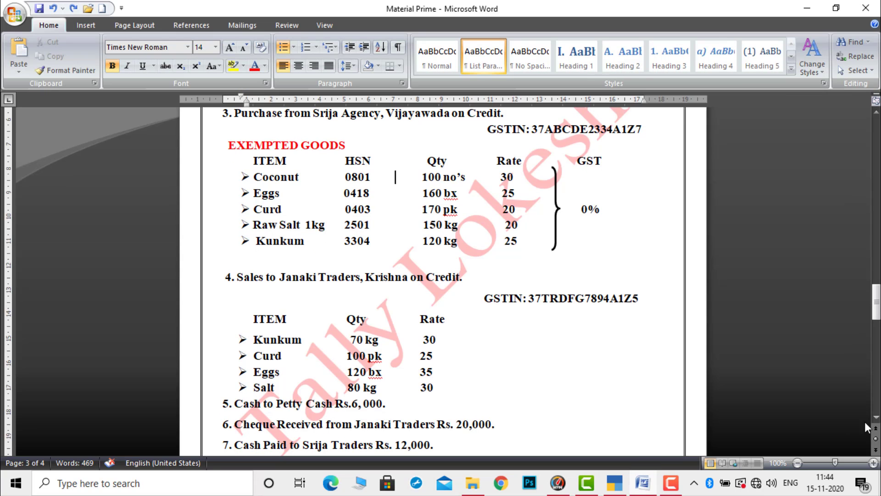
click(876, 417)
click(876, 418)
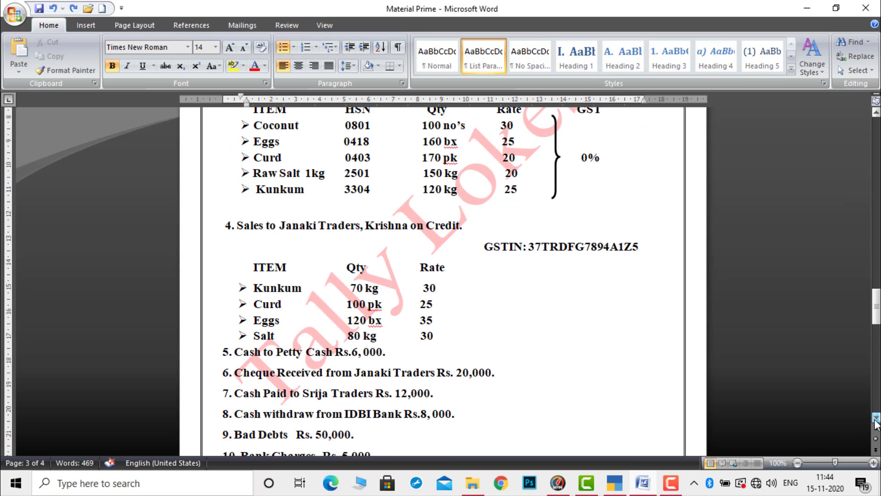
click(875, 418)
click(876, 417)
click(875, 418)
click(875, 417)
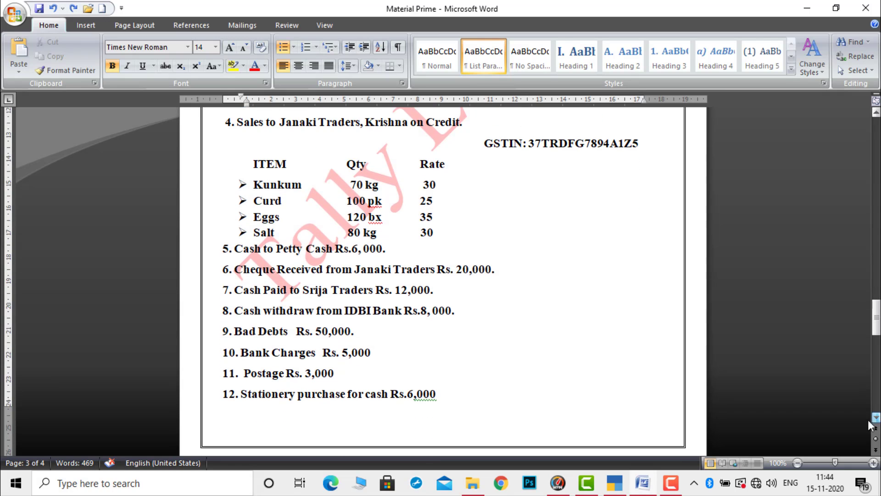
click(617, 484)
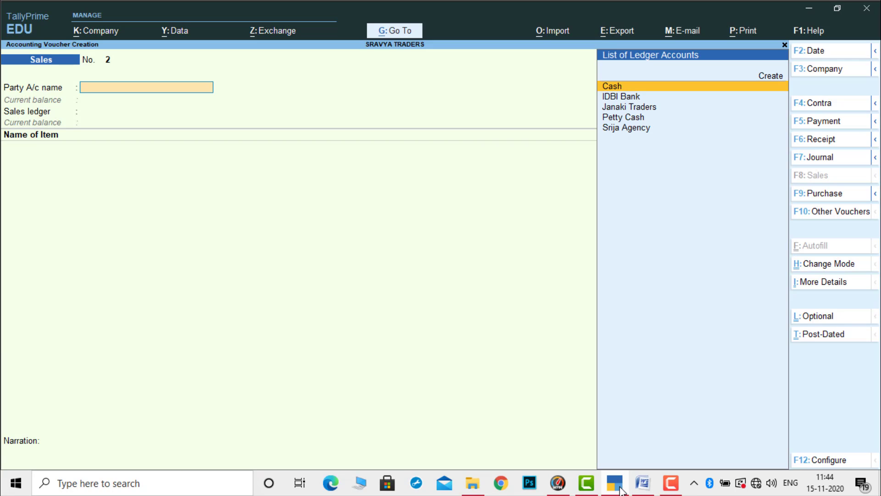
- Record a contra voucher transferring 6,000 from Cash to Petty Cash and accept it without a narration
key(F4)
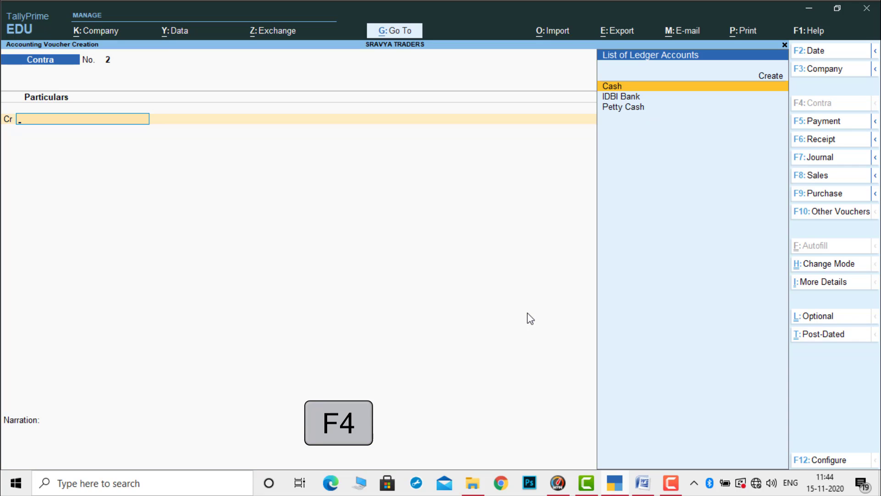
key(Return)
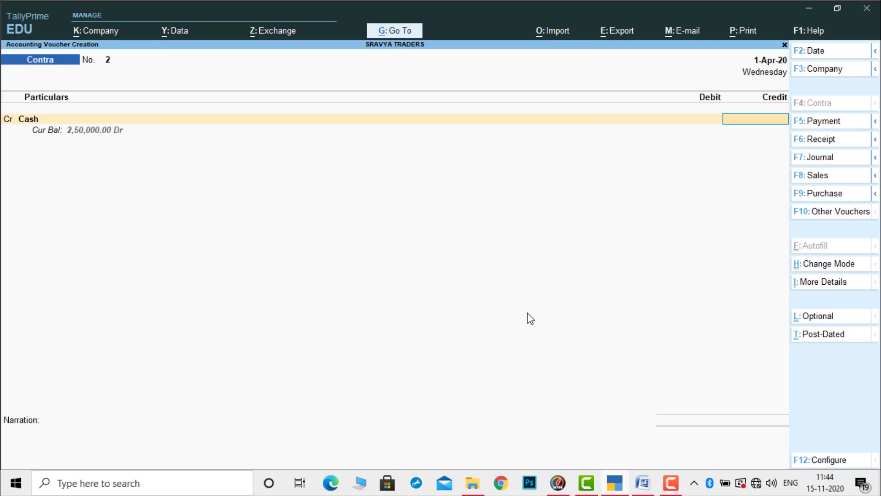
text(6000)
key(Return)
key(Return)
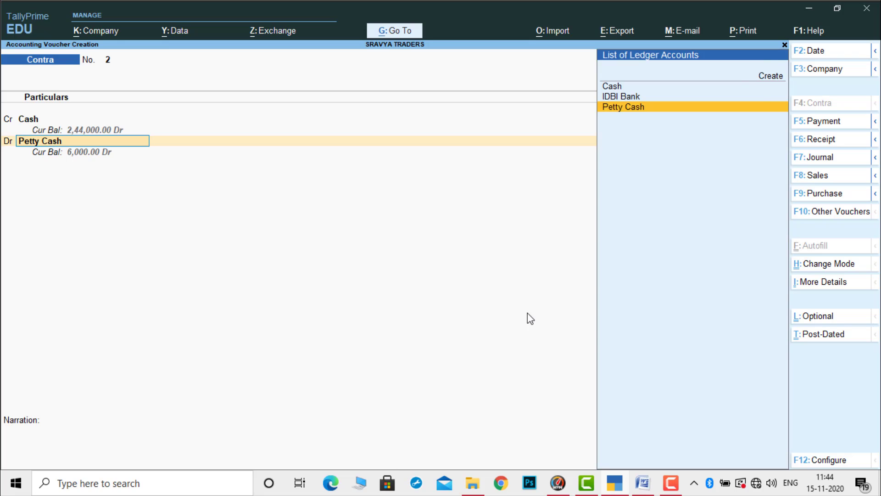
key(Return)
key(Return)
key(Return)
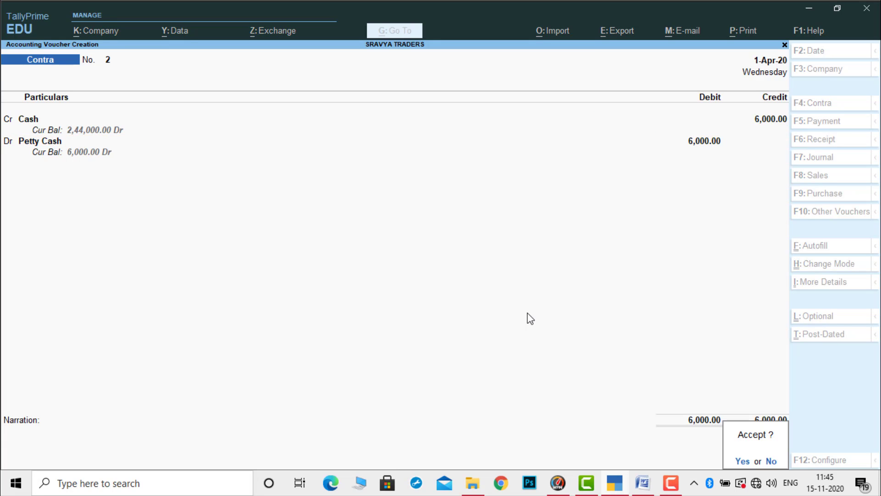
key(Return)
- Check transaction 6 in the Word document, then start a receipt voucher in TallyPrime crediting Janaki Traders with 20,000
click(643, 483)
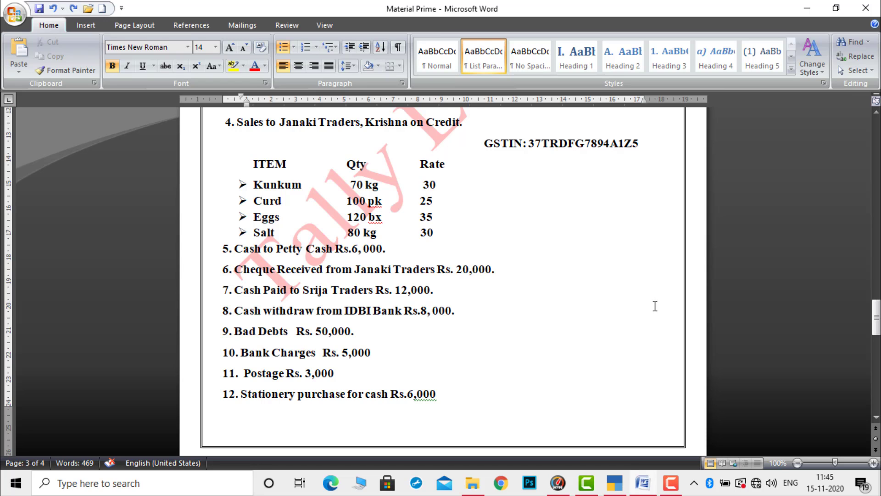
click(649, 489)
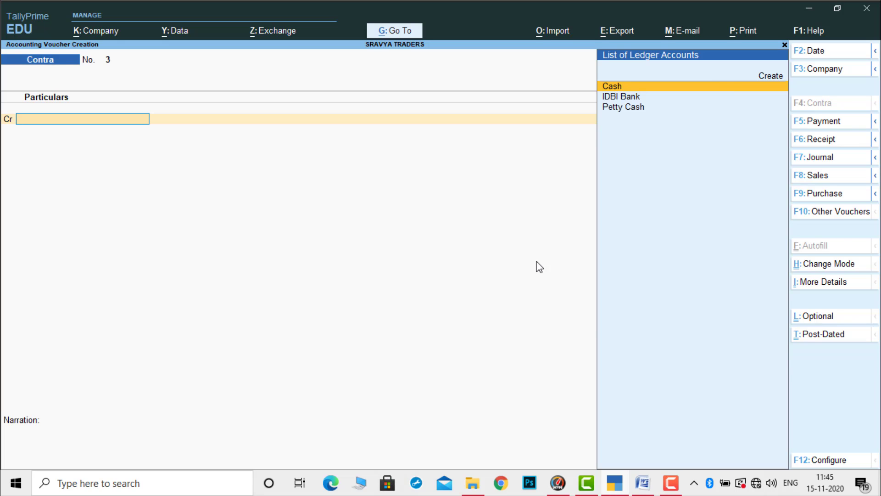
key(F6)
key(Down)
key(Down)
key(Down)
key(Down)
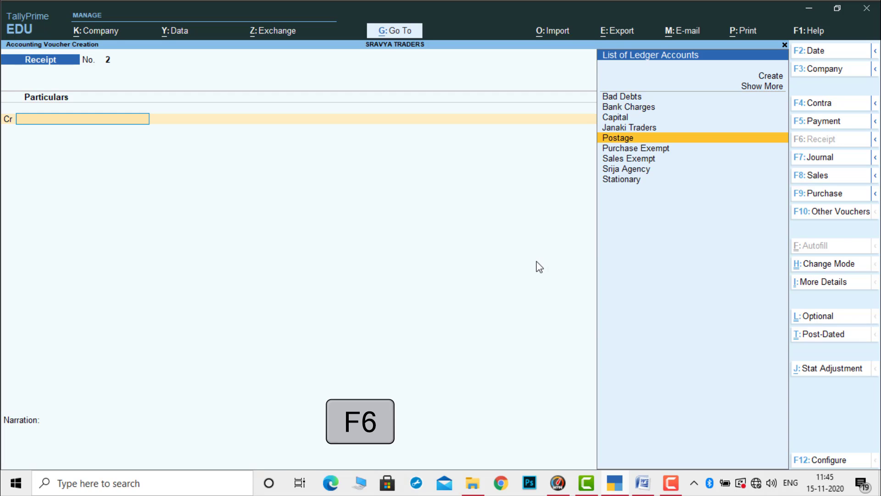
key(Up)
key(Return)
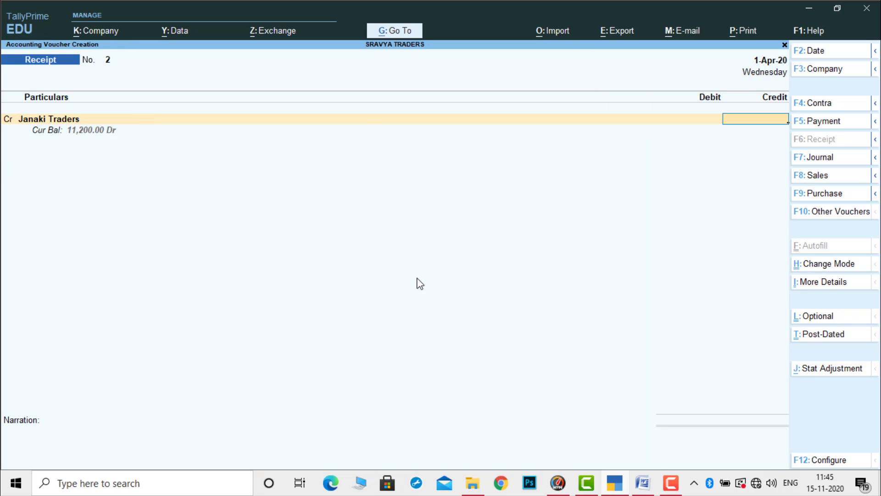
text(20000)
key(Return)
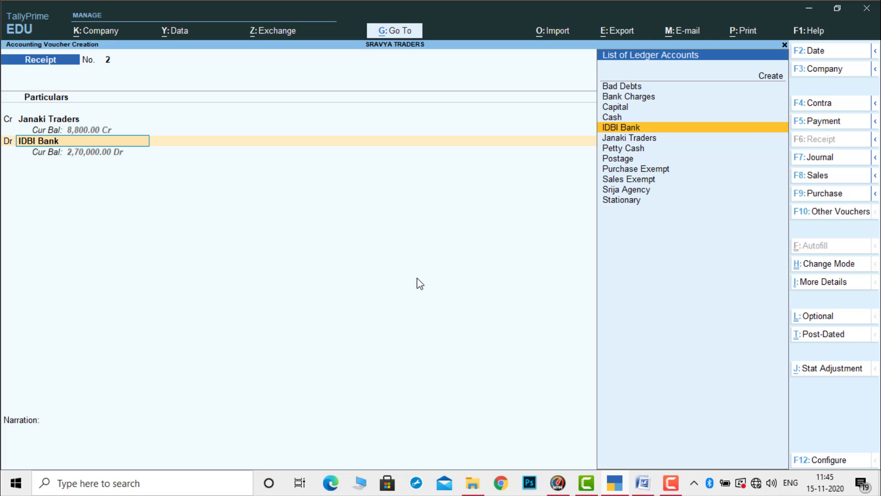
- Debit the 20,000 to IDBI Bank as Cheque/DD with instrument date 1-Apr-20 and accept the receipt without a narration
key(Return)
key(Return)
key(Return)
key(Return)
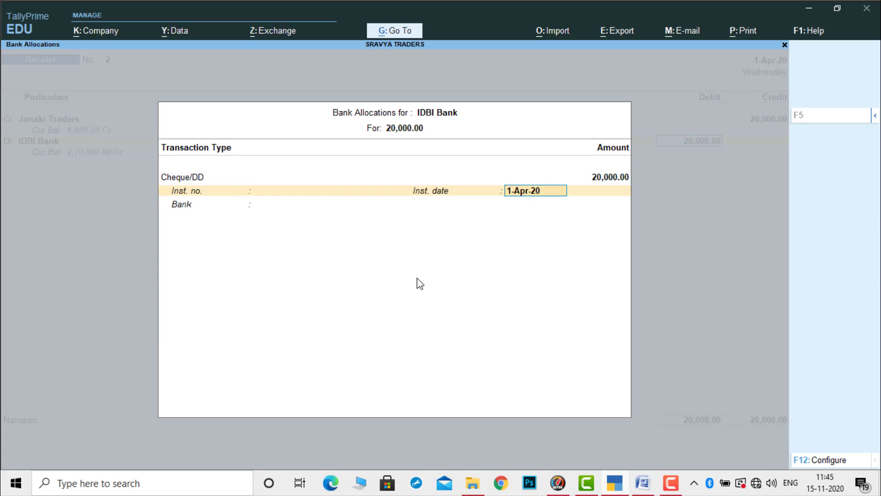
key(Return)
key(Return)
key(Return)
key(Return)
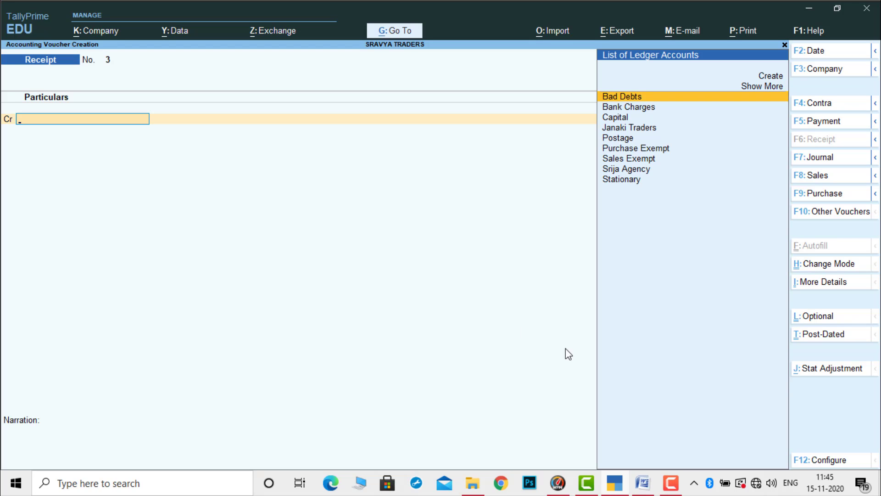
- Check transaction 7 in the Word document, then start a payment voucher in TallyPrime with Srija Agency as the debit ledger
click(644, 485)
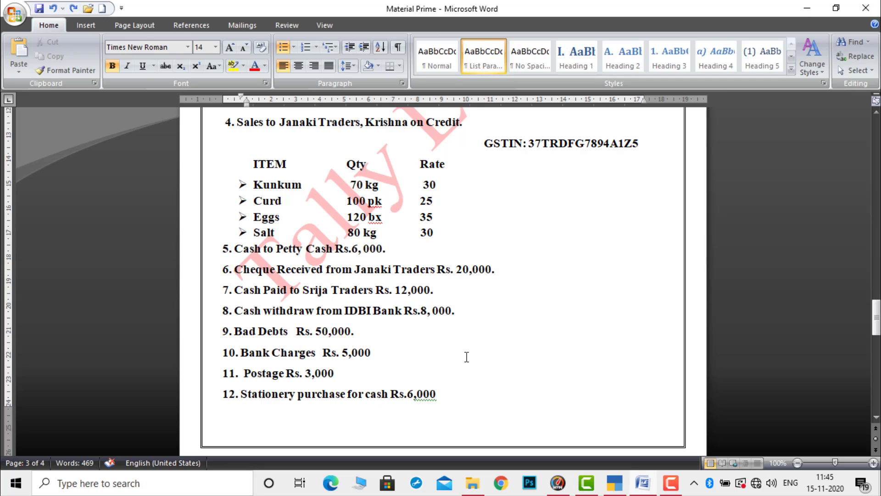
click(644, 484)
key(F5)
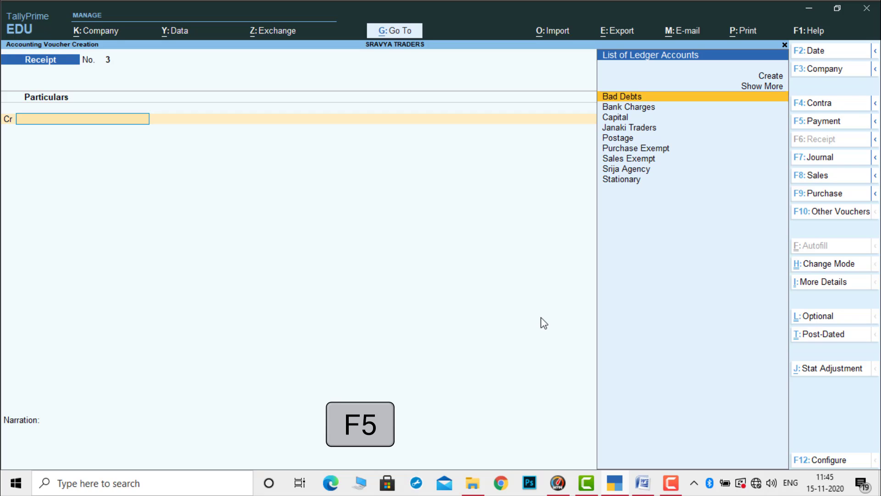
text(St)
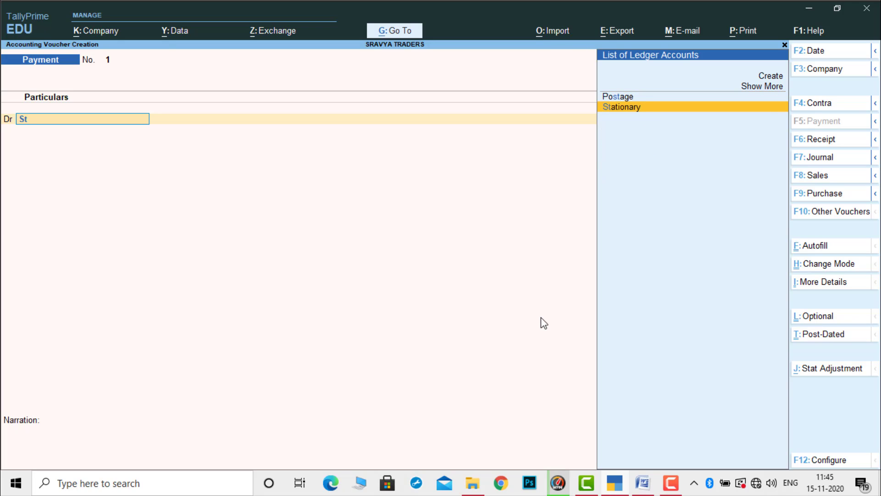
key(BackSpace)
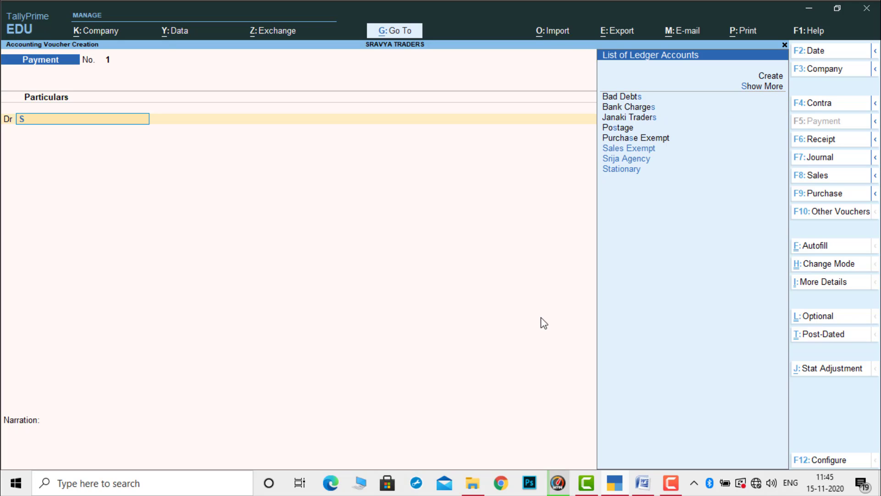
text(r)
key(Return)
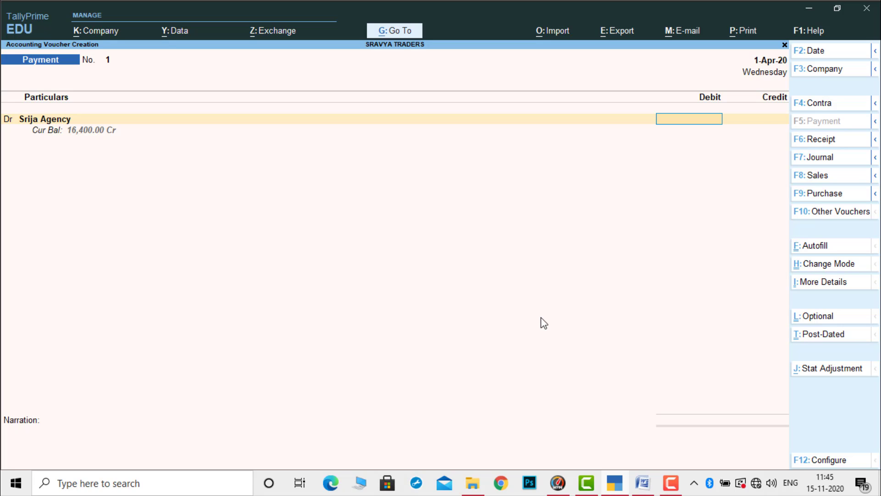
- Set the Srija Agency debit to 12,000, pay it from Cash and accept the payment voucher without a narration
text(12000)
key(Return)
key(Return)
key(Return)
key(Return)
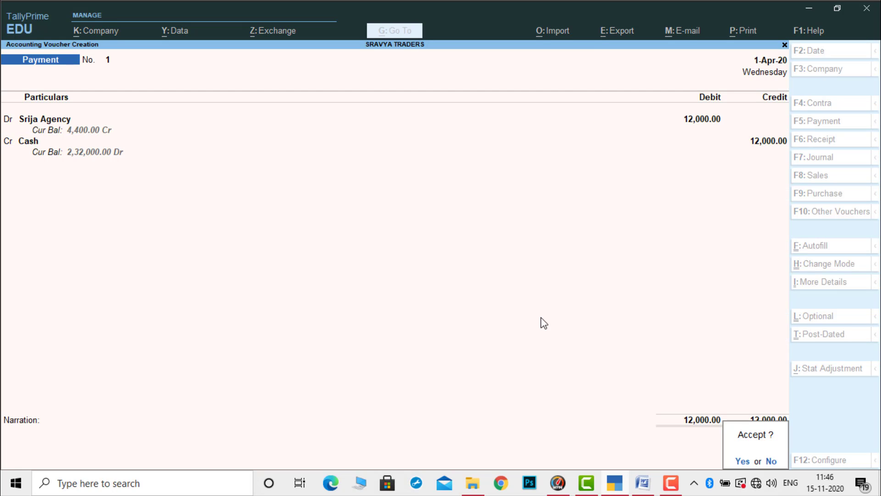
key(Return)
- Check transaction 8 in the Word document, then start a contra voucher in TallyPrime crediting IDBI Bank with 8,000
click(642, 482)
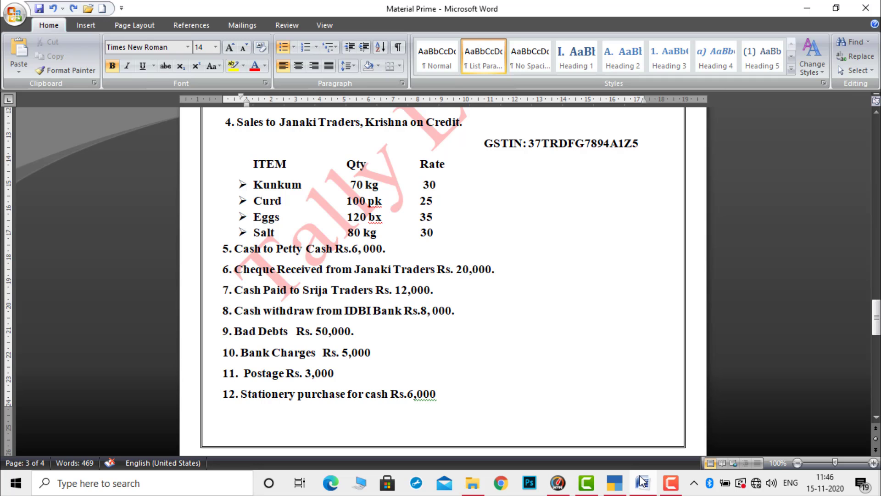
click(642, 482)
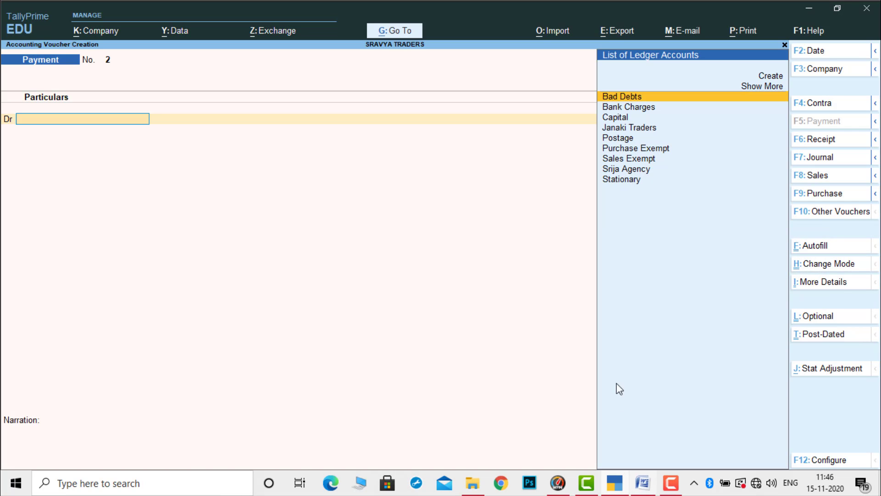
key(F4)
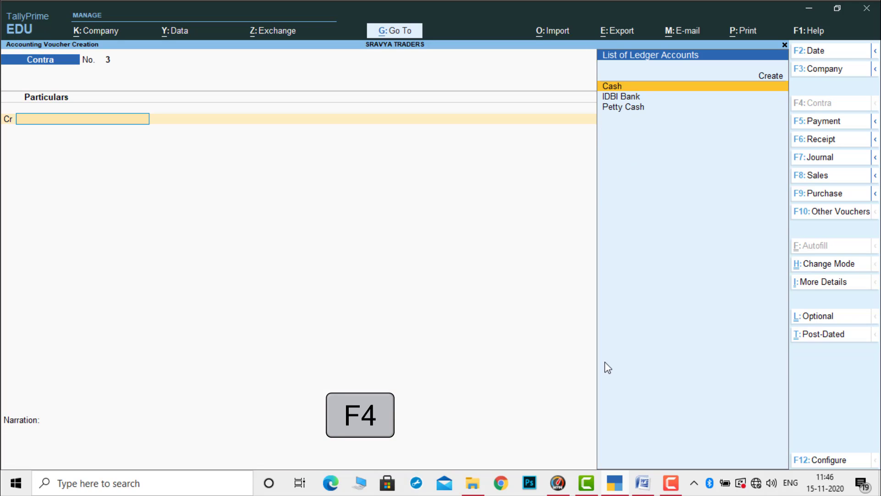
key(Down)
key(Return)
text(80000)
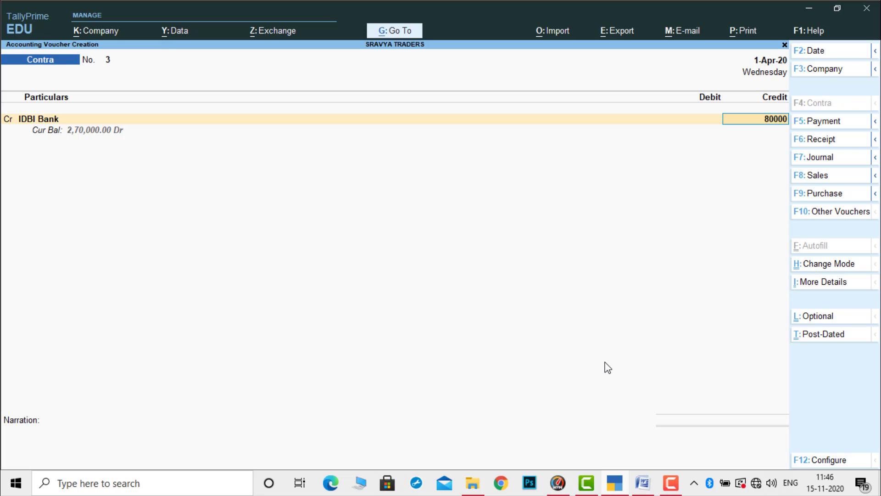
key(BackSpace)
- Debit the 8,000 withdrawal to Cash and accept the contra voucher without a narration
key(Return)
key(Return)
key(Return)
key(Return)
key(Return)
key(Return)
key(Return)
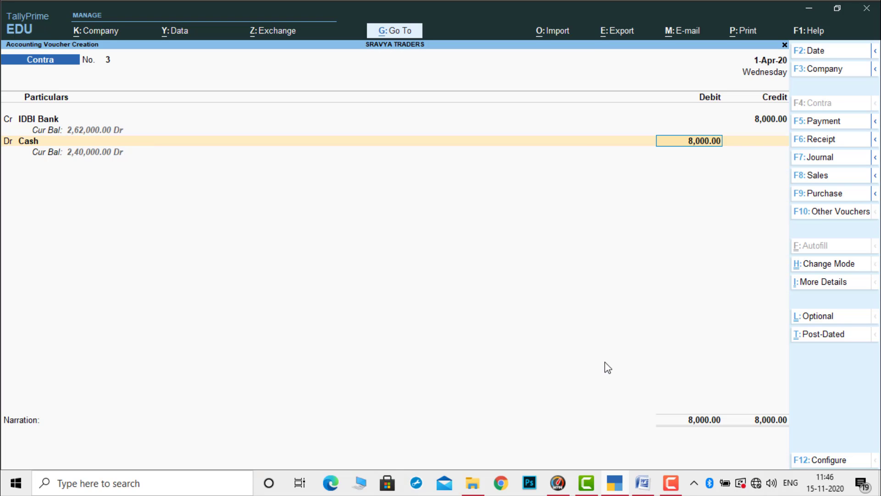
key(Return)
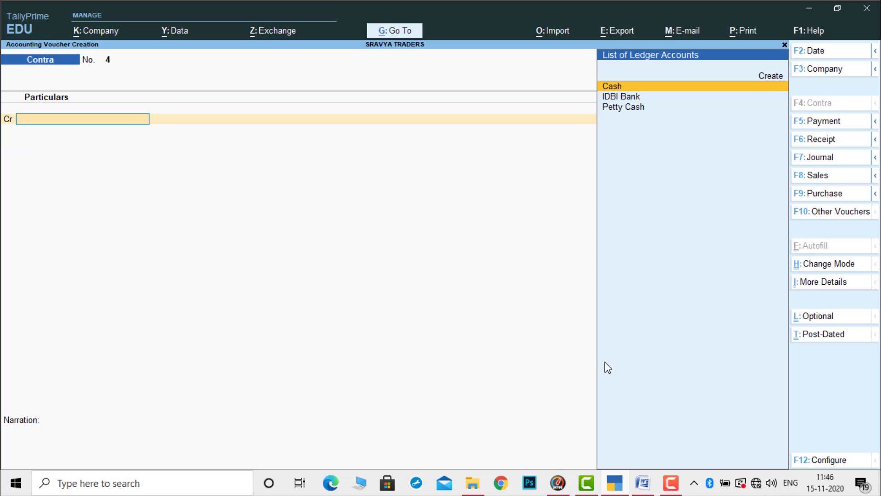
- Check transaction 9 in the Word document, then start a payment voucher in TallyPrime debiting Bad Debts with 50,000
click(644, 482)
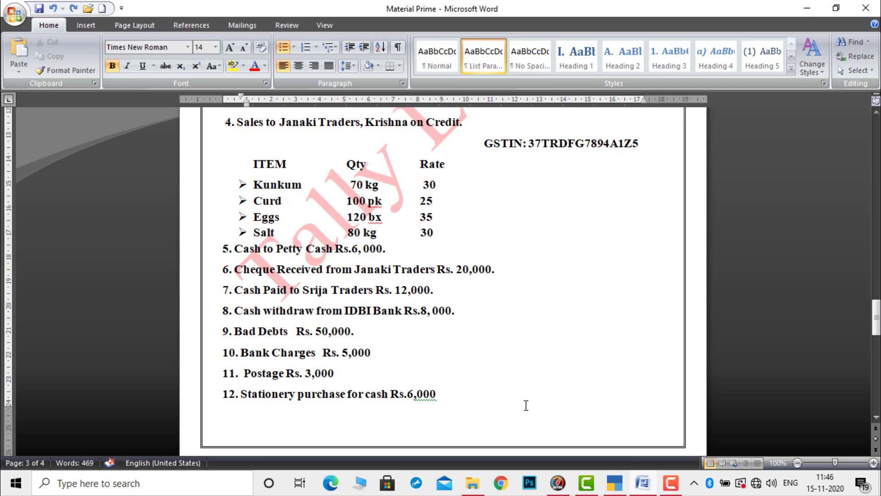
click(645, 486)
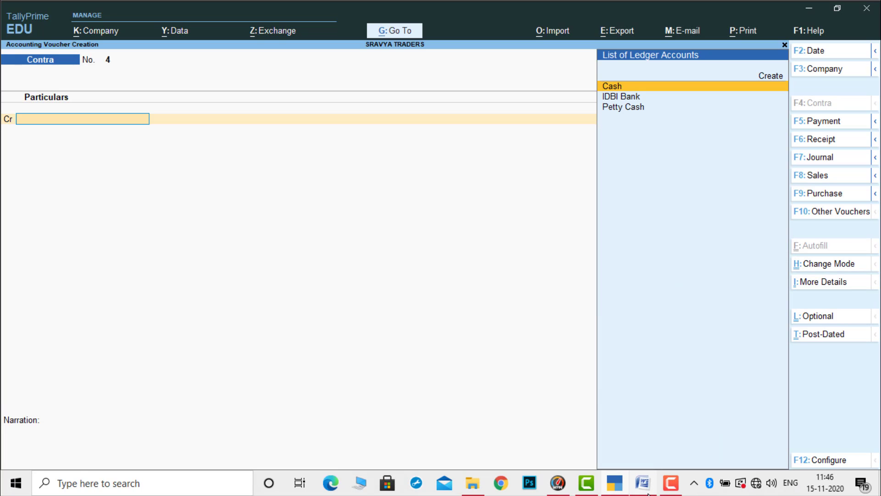
key(F5)
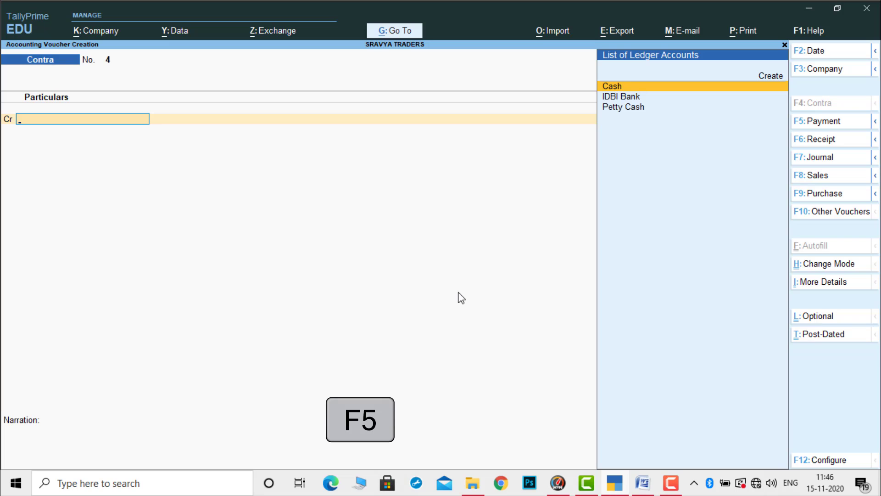
key(F5)
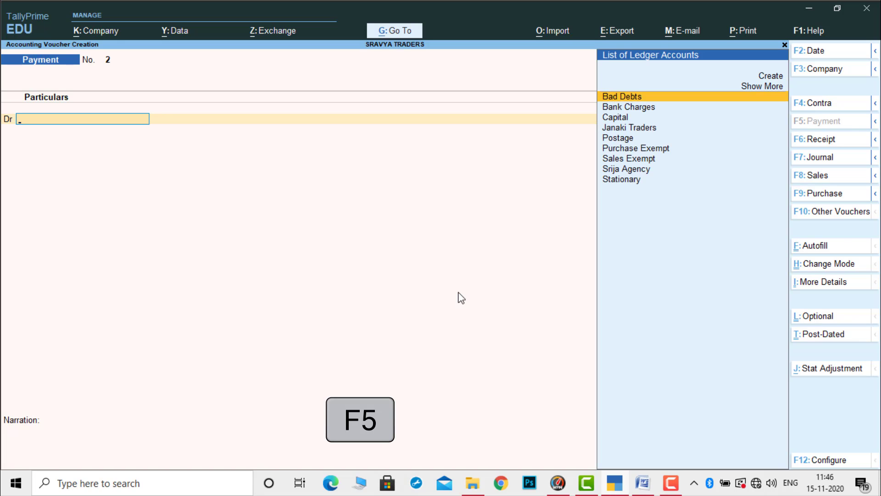
text(b)
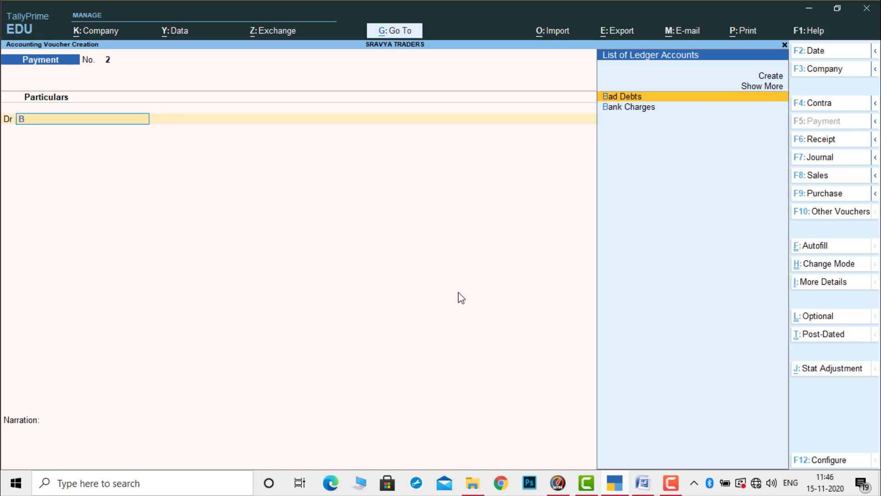
key(Return)
text(50000)
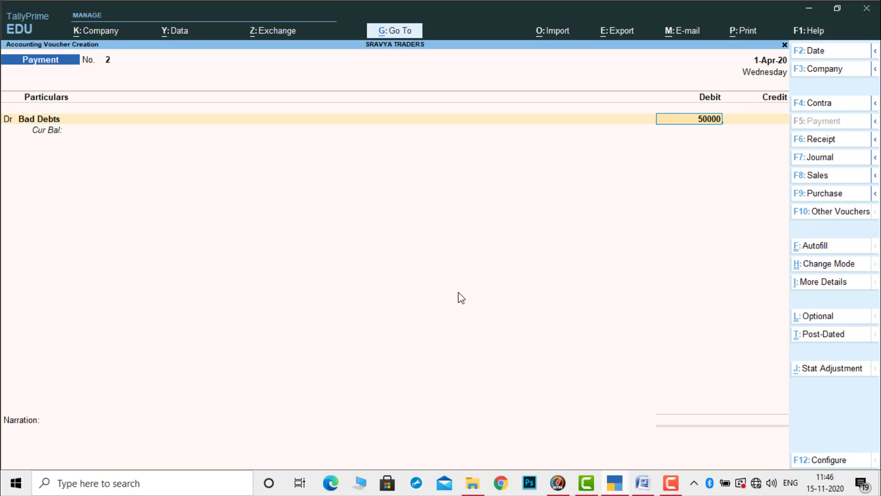
key(Return)
- Add a Bank Charges debit of 5,000 to the payment voucher, checking the amount in the Word document
text(d)
key(Return)
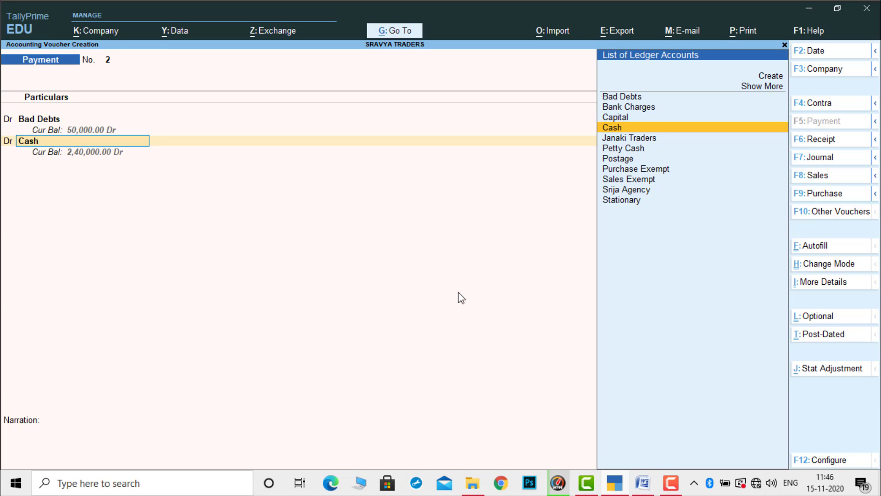
text(Ba)
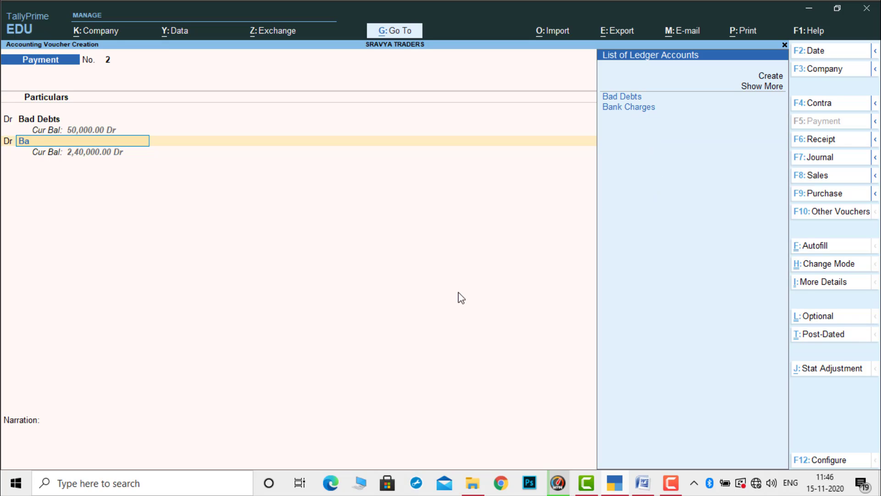
key(Down)
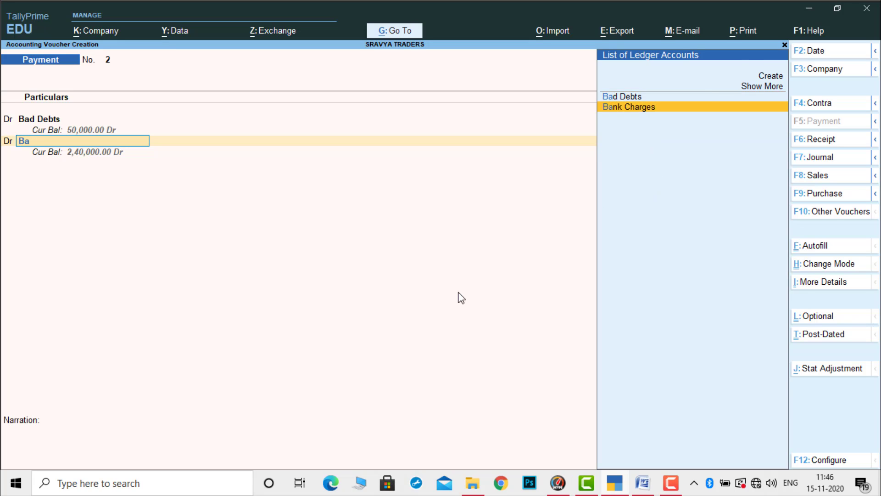
key(Return)
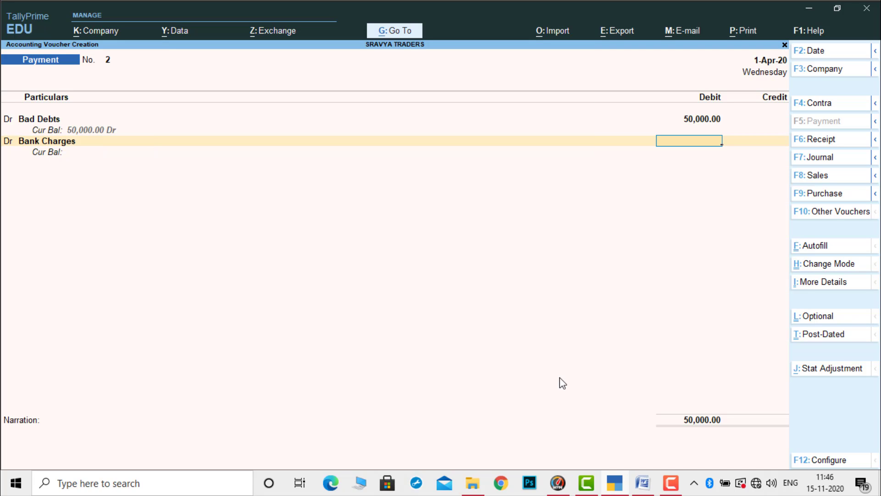
click(643, 490)
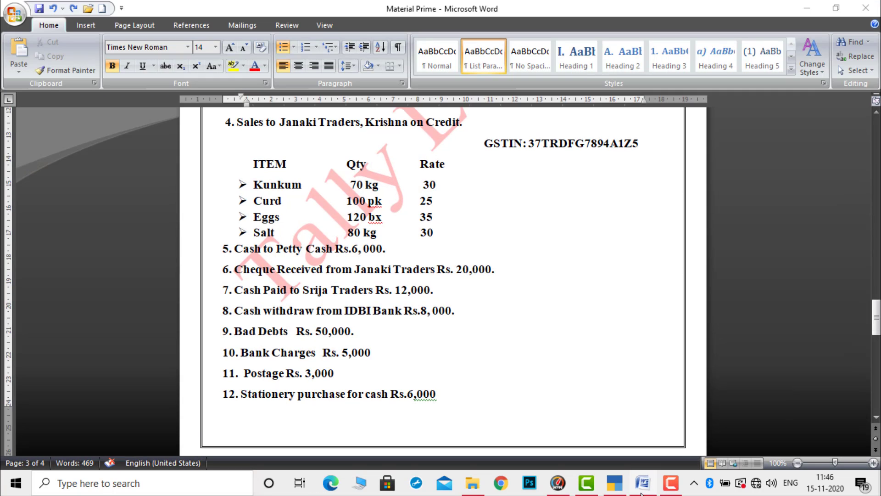
click(642, 490)
text(5,00)
text(000)
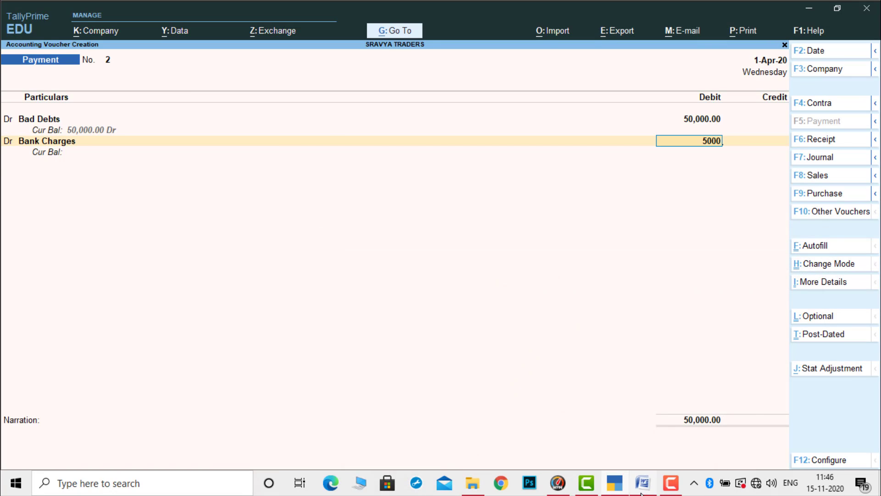
- Add a Postage debit of 3,000 to the payment voucher after the Bank Charges line
key(Return)
text(d)
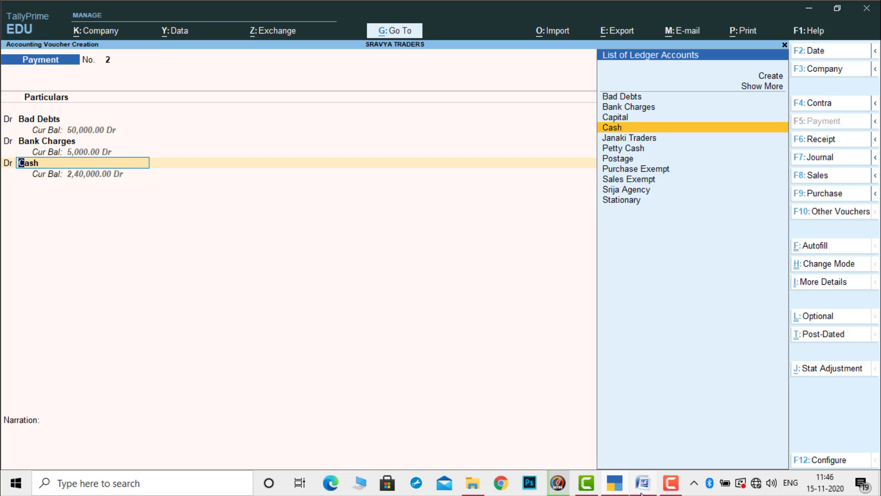
text(Po)
key(Return)
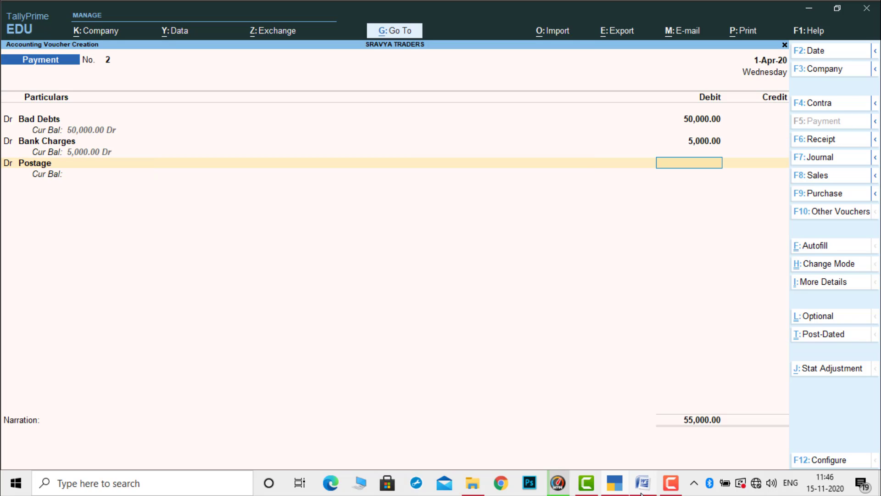
text(3000)
key(Return)
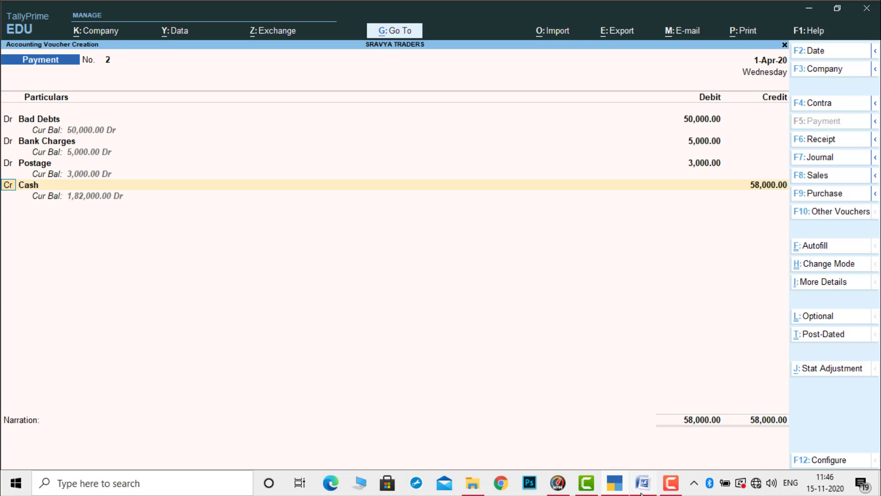
- Change the next line to a debit and enter 6,000 for Stationary, checking the amount in the Word document
key(d)
key(Return)
text(st)
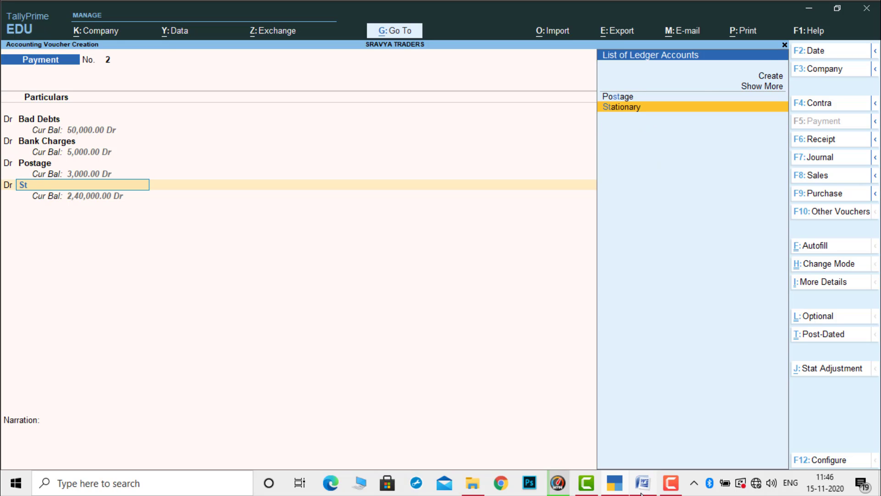
key(Return)
click(641, 493)
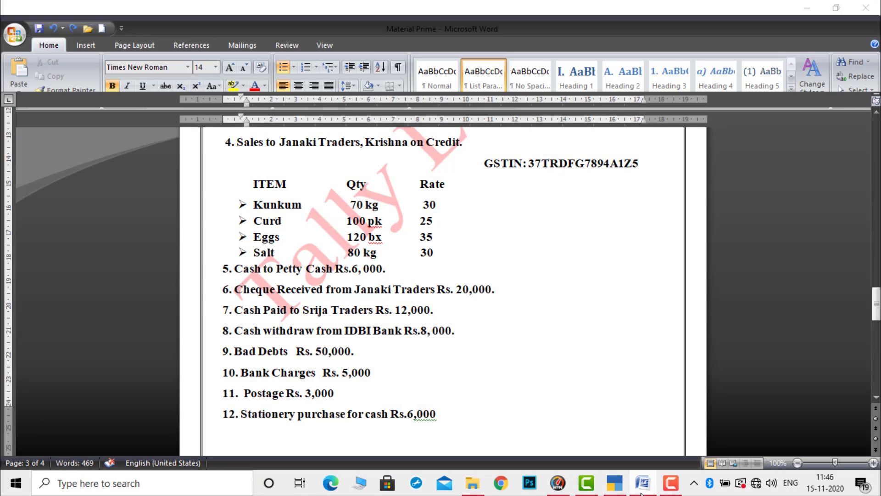
click(641, 493)
text(6000)
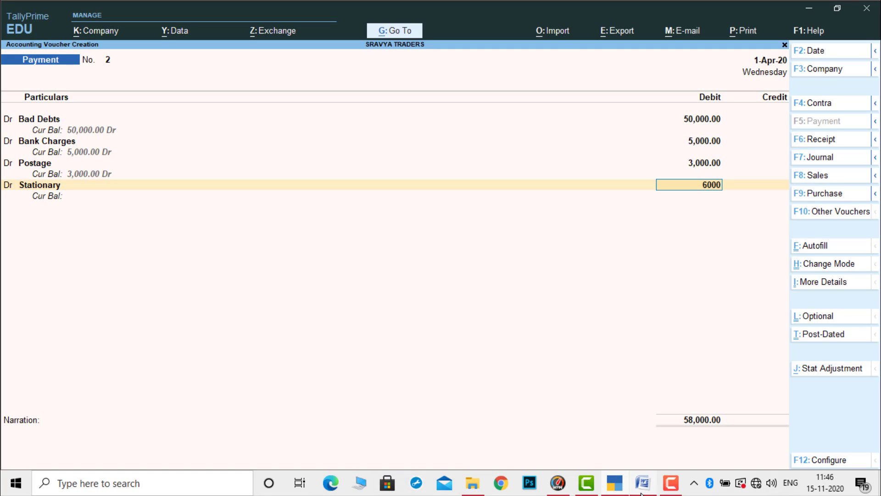
key(Return)
- Credit the 64,000 total to Cash, accept the payment voucher without a narration and leave voucher entry
key(Return)
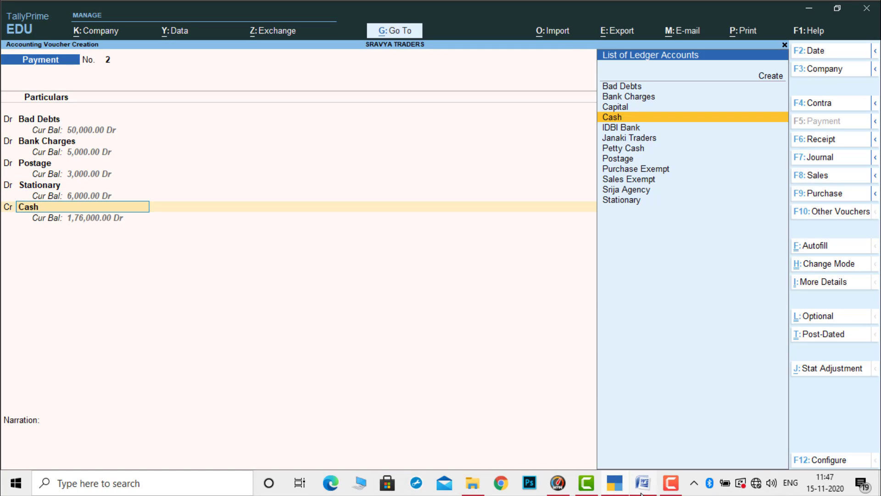
key(Return)
key(Return)
key(Return)
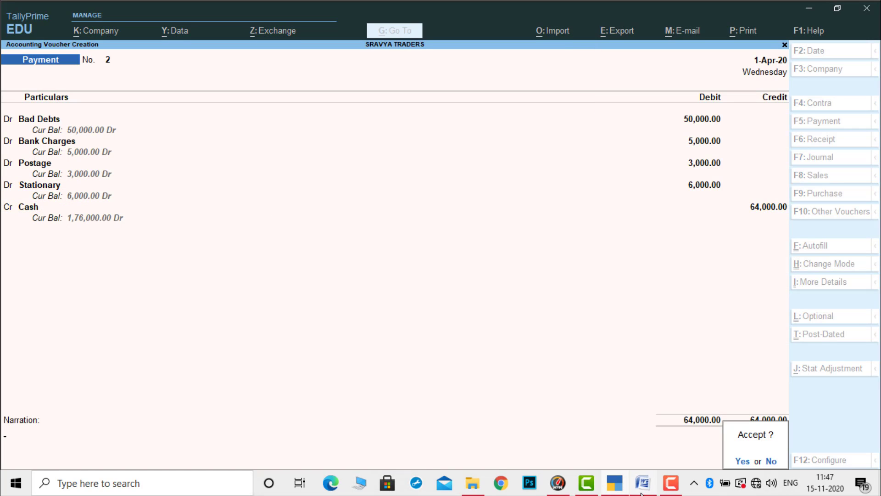
key(Return)
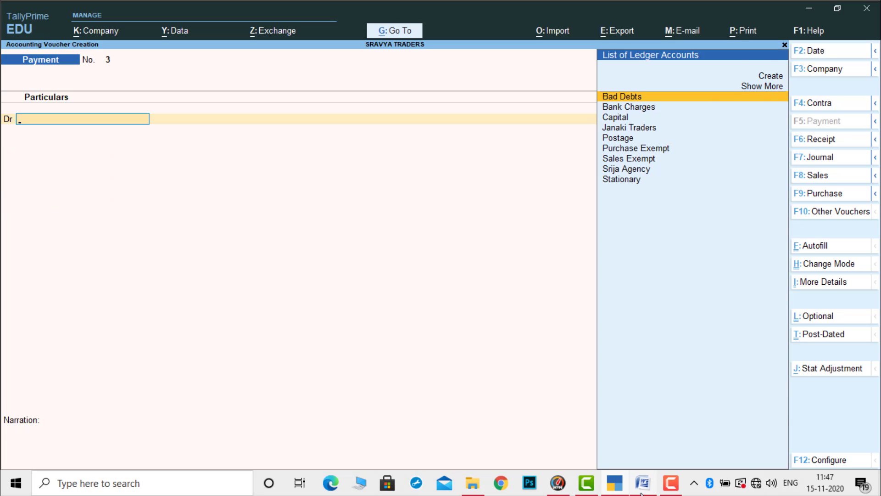
key(Escape)
key(Return)
- Open the Balance Sheet of Sravya Traders and switch it to the detailed format
key(Down)
key(Down)
key(Down)
key(Down)
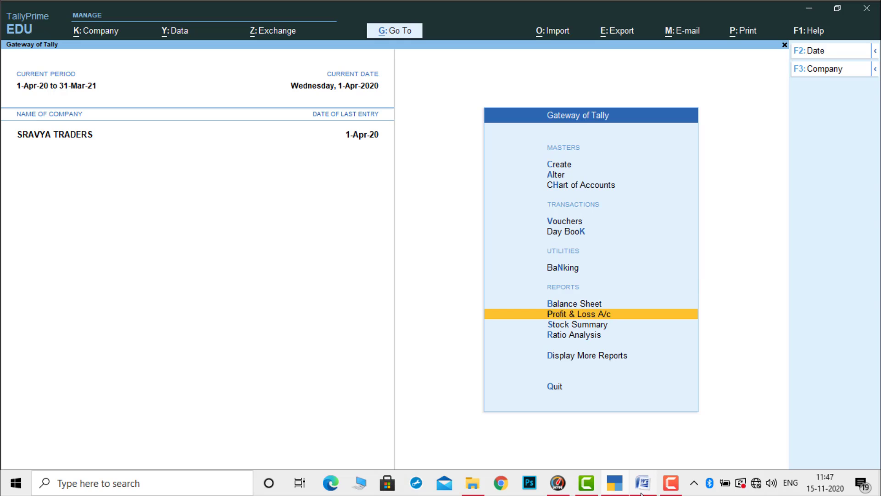
key(Up)
key(Return)
key(alt+F1)
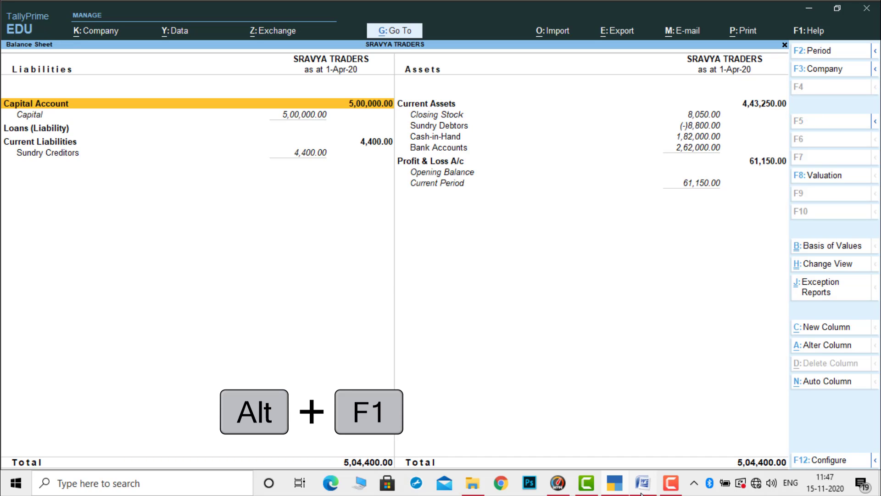
- Examine the capital, current assets, sundry creditors and profit and loss rows of the Balance Sheet, then close it
key(Down)
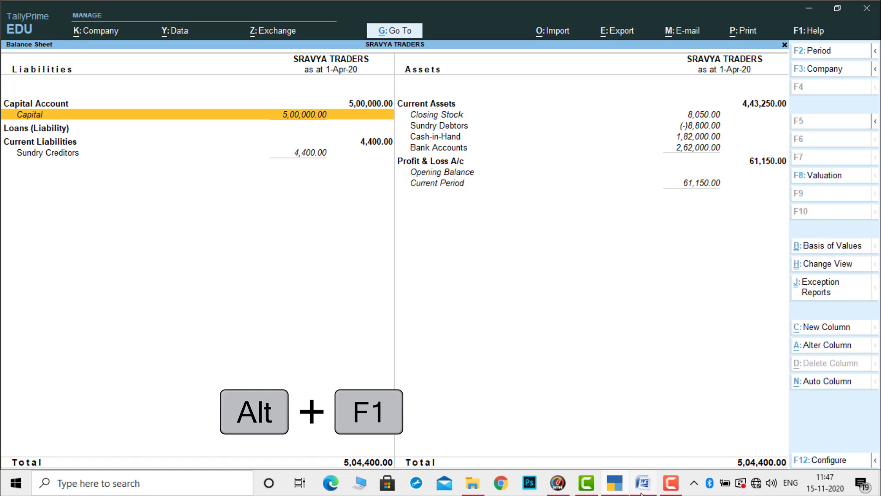
key(Right)
key(Down)
key(Down)
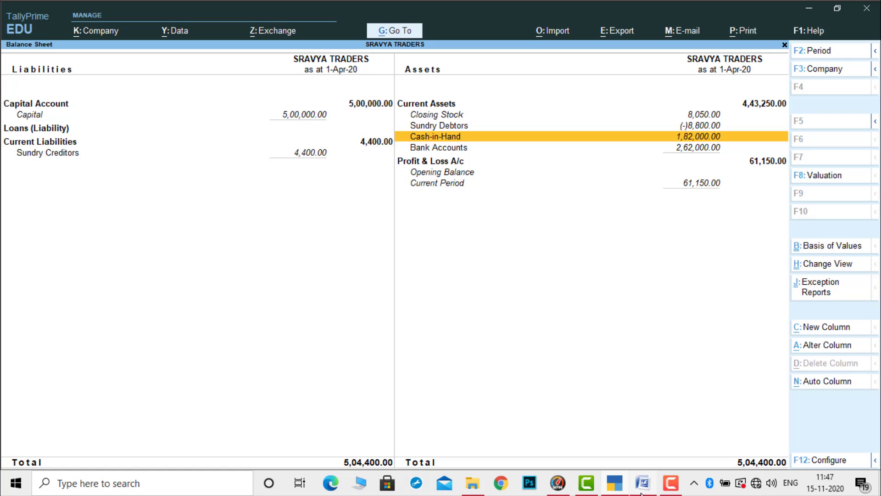
key(Down)
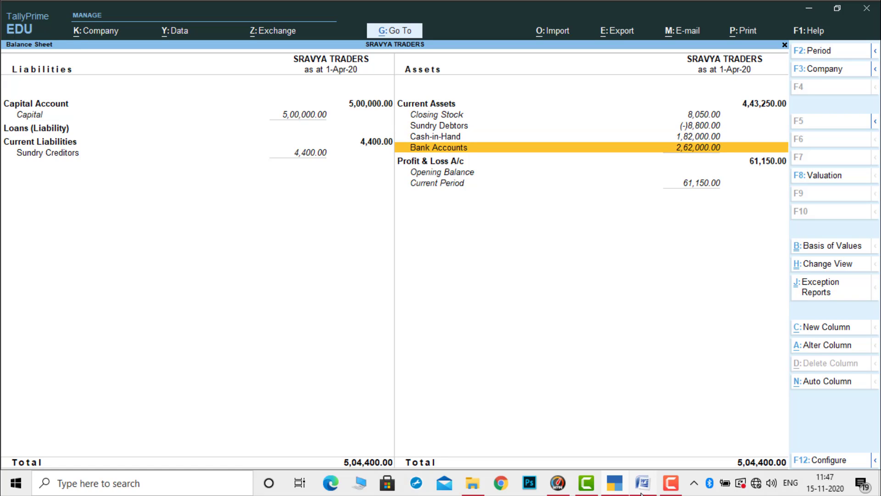
key(Up)
key(Up)
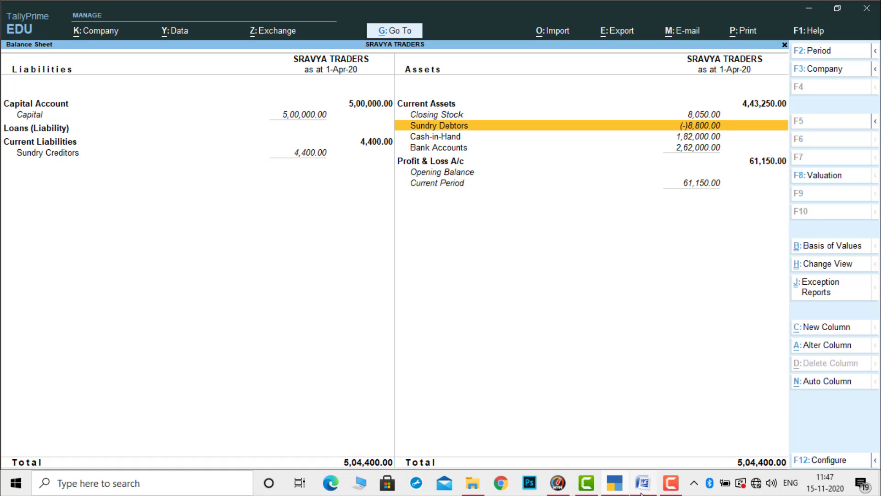
key(Up)
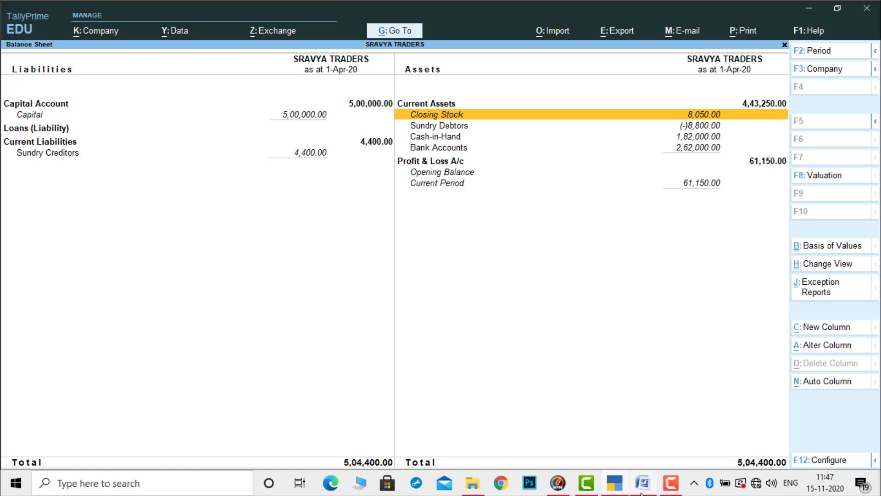
key(Left)
key(Down)
key(Down)
key(Down)
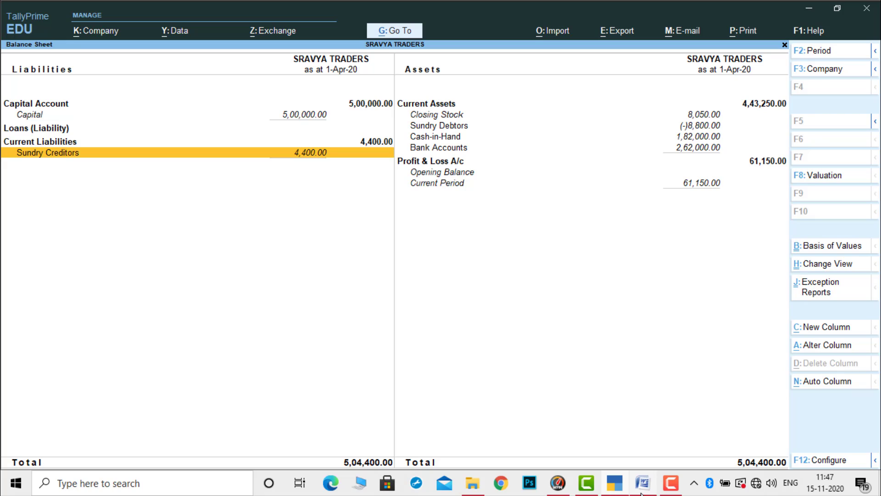
key(Right)
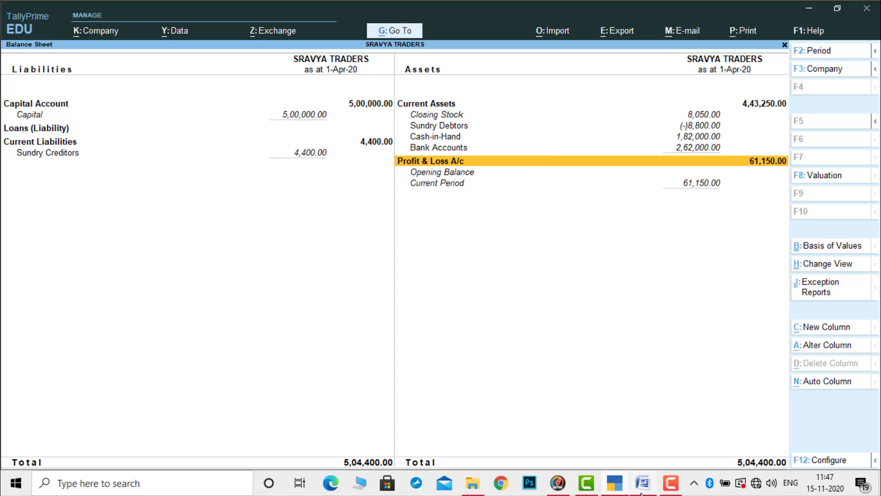
key(Escape)
- Open the Profit & Loss A/c in detailed format and examine its purchase, sales and closing stock rows
key(Down)
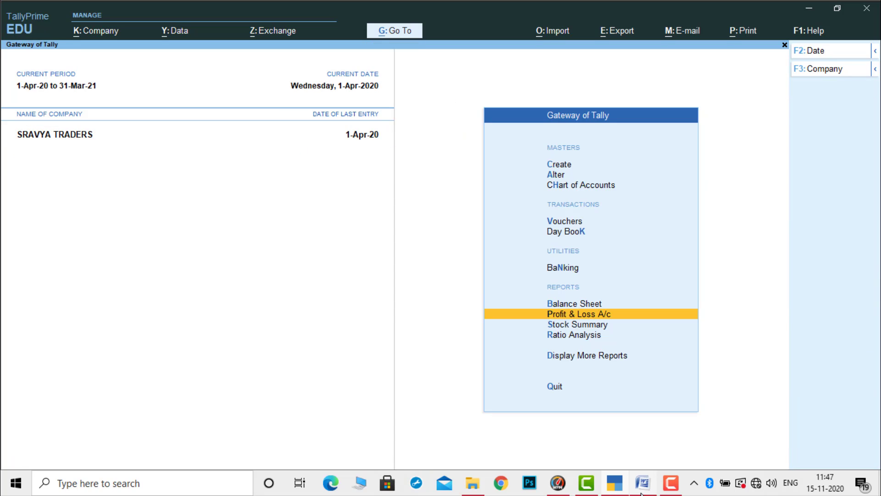
key(Return)
key(alt+F1)
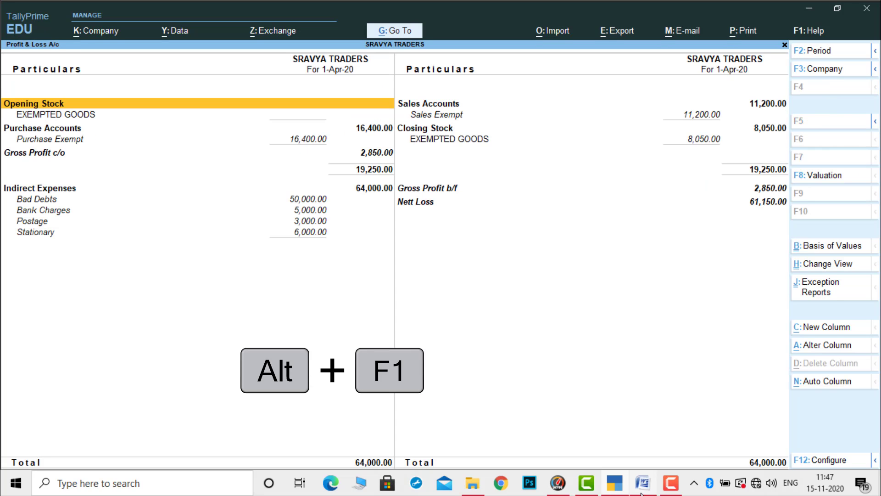
key(Down)
key(Down)
key(Down)
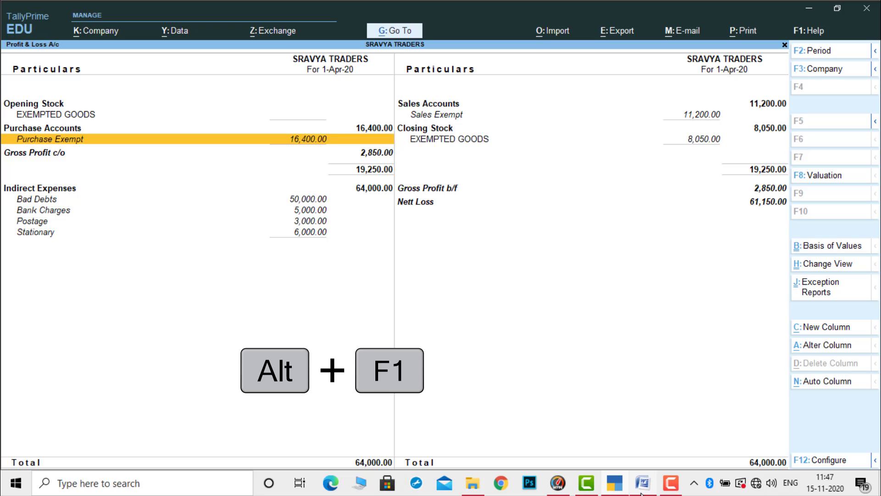
key(Up)
key(Right)
key(Up)
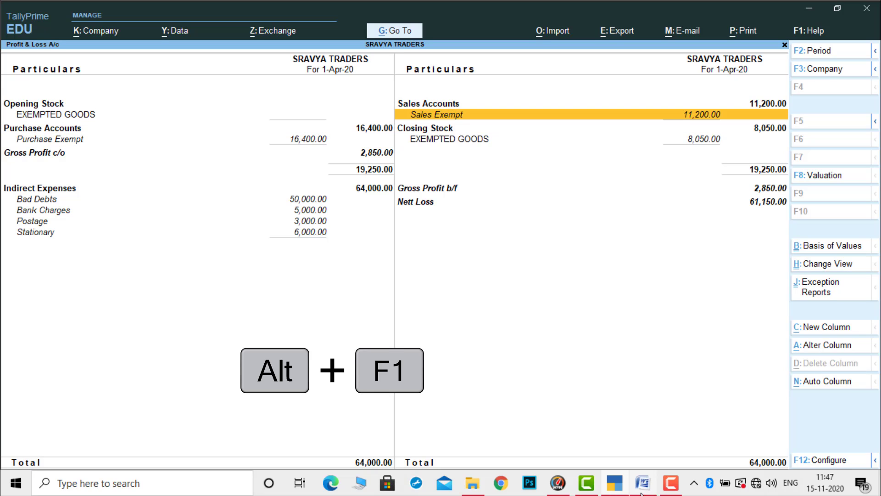
key(Down)
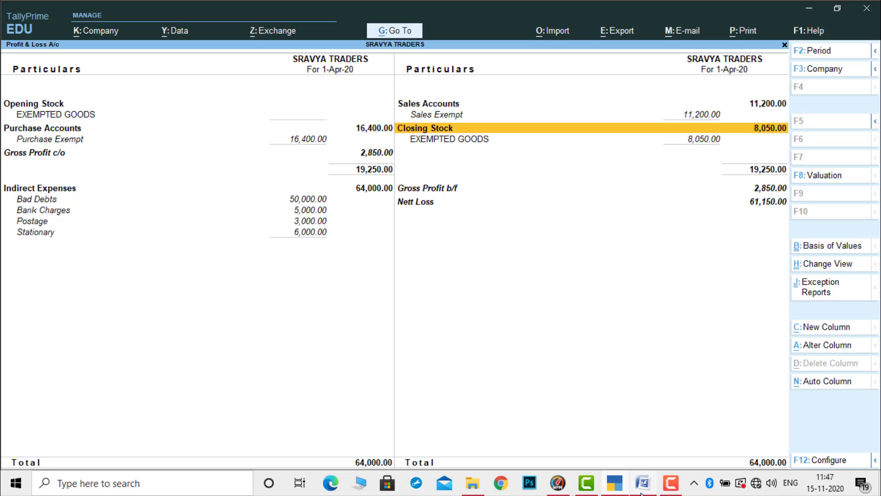
- Examine the indirect expenses, gross profit and nett loss rows of the Profit & Loss A/c, then close the report
key(Left)
key(Down)
key(Down)
key(Down)
key(Down)
key(Up)
key(Up)
key(Up)
key(Up)
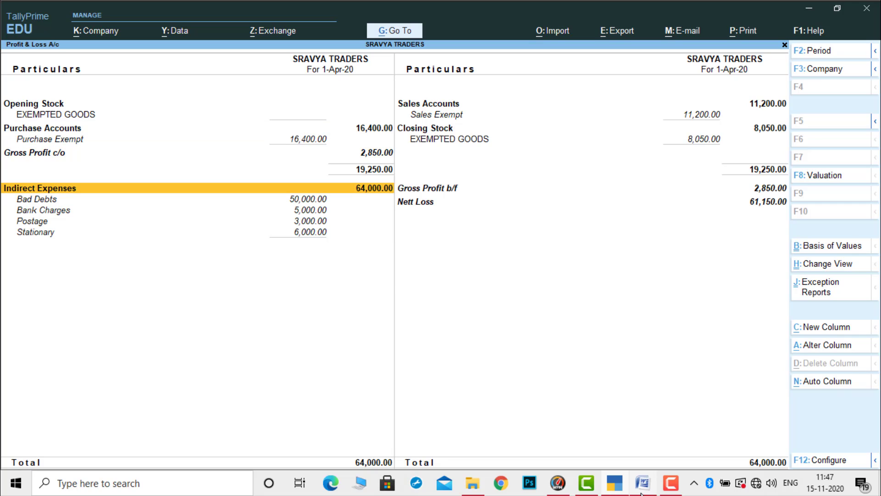
key(Right)
key(Down)
key(Down)
key(Down)
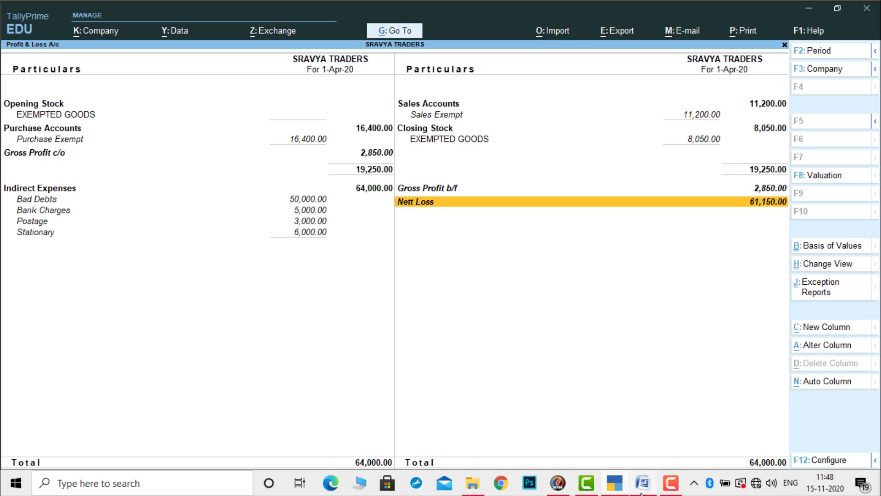
key(Escape)
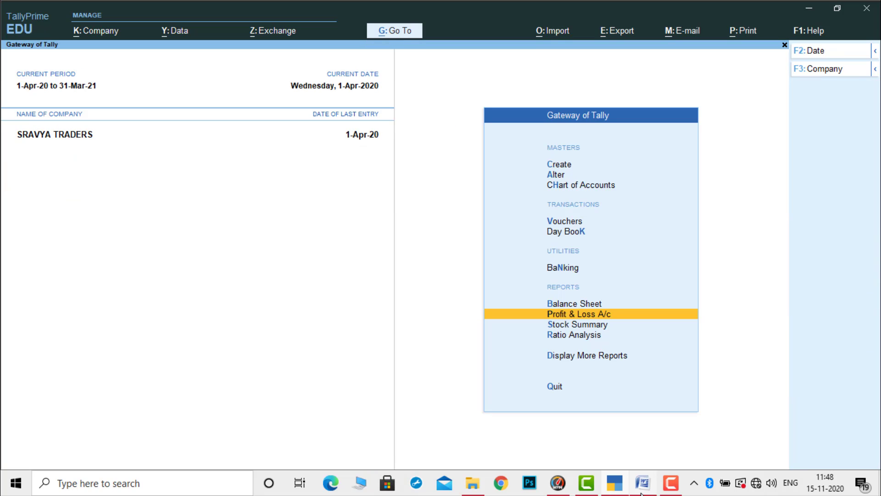
- Open the Day Book, go through the recorded vouchers and close it
key(Up)
key(Up)
key(Up)
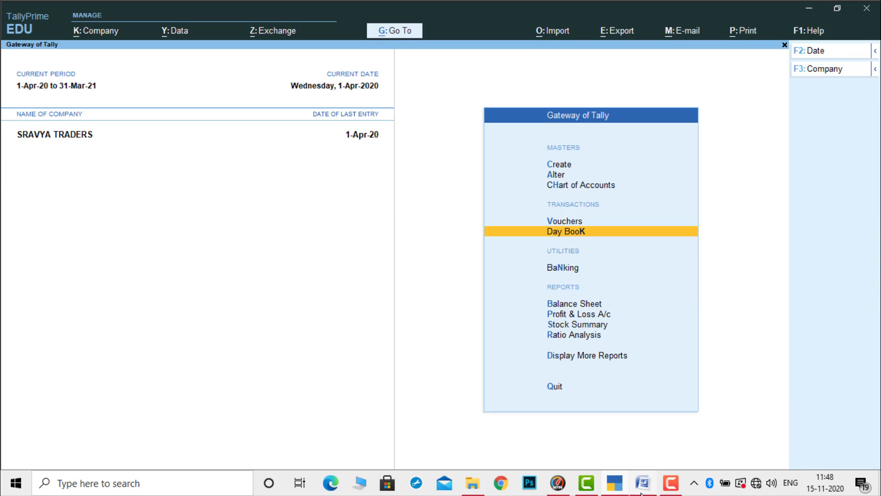
key(Return)
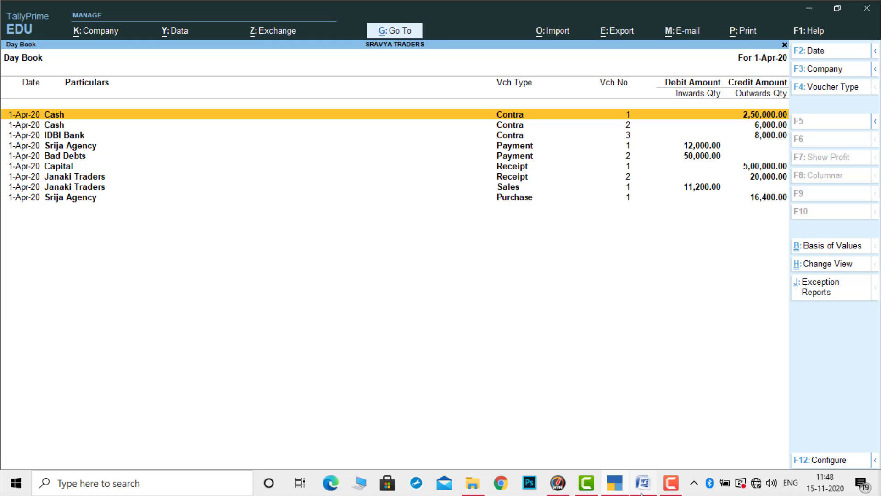
key(Down)
key(Down)
key(Down)
key(Down)
key(Down)
key(Down)
key(Down)
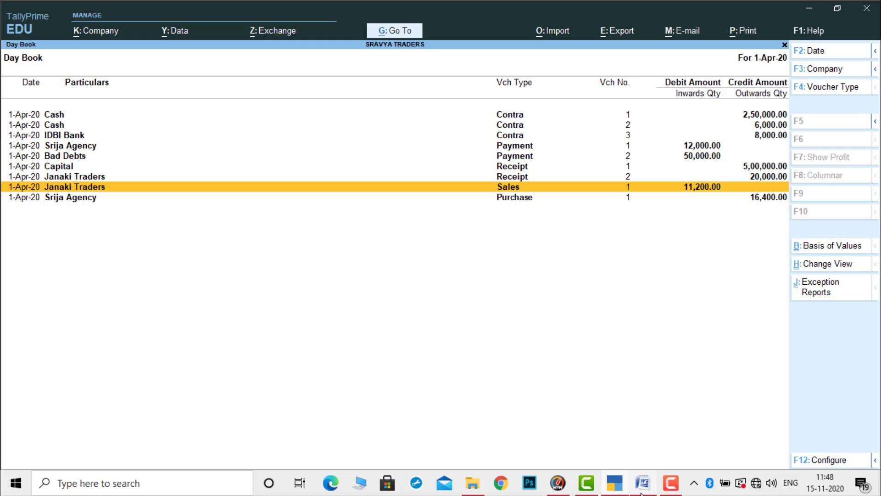
key(Escape)
- Open the Stock Summary and expand it to the detailed, item-level format
key(Down)
key(Down)
key(Down)
key(Down)
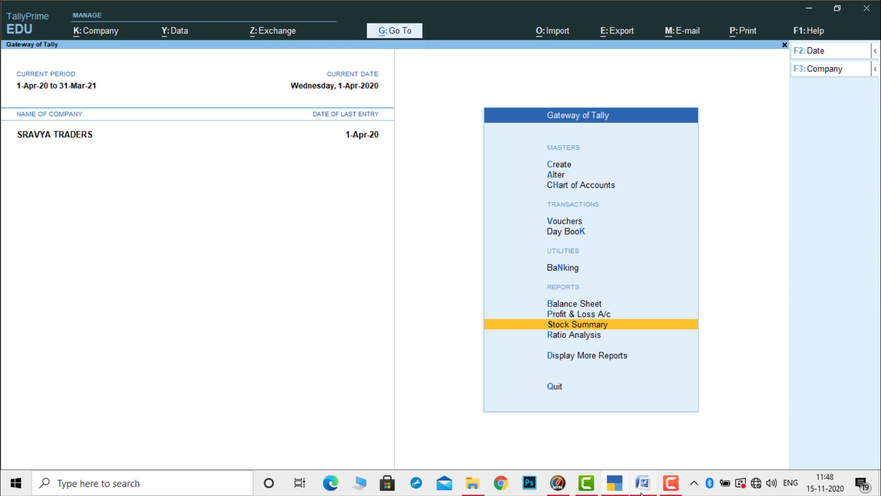
key(Return)
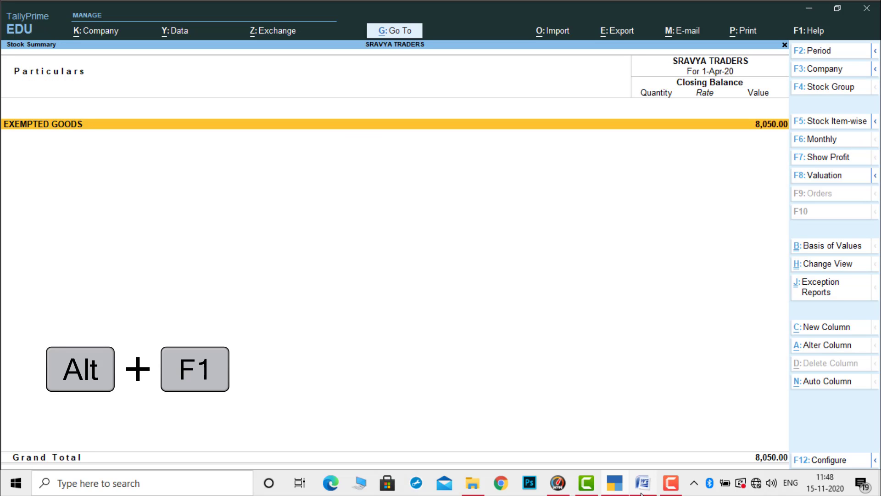
key(alt+F1)
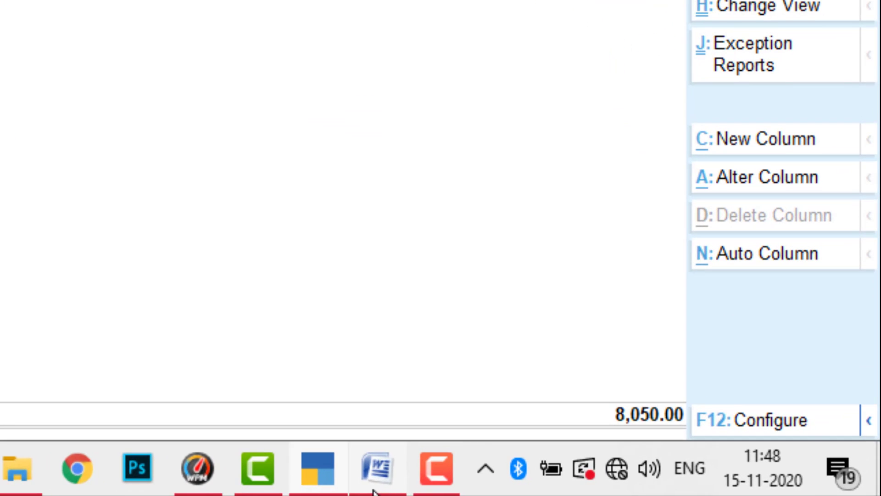
- Configure the Stock Summary to show Goods Inwards and Goods Outwards, keeping the other settings, then review and close the report
click(797, 431)
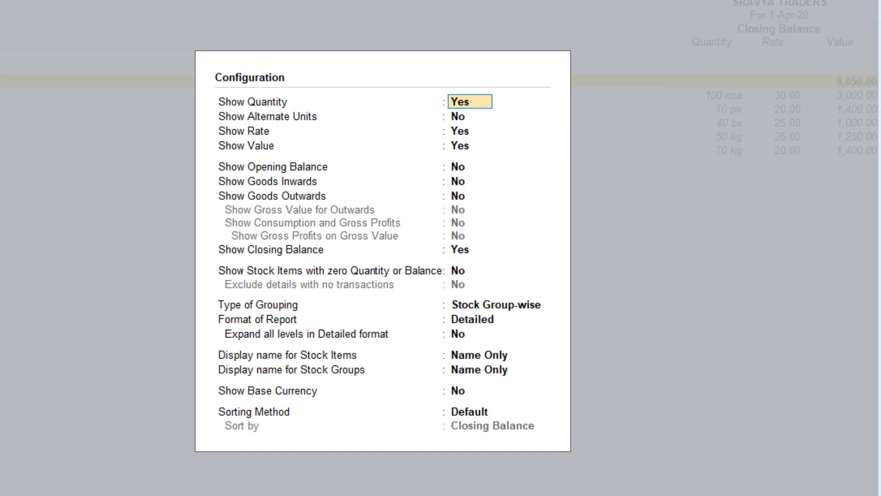
key(Return)
key(Return)
key(Return)
key(Return)
key(Return)
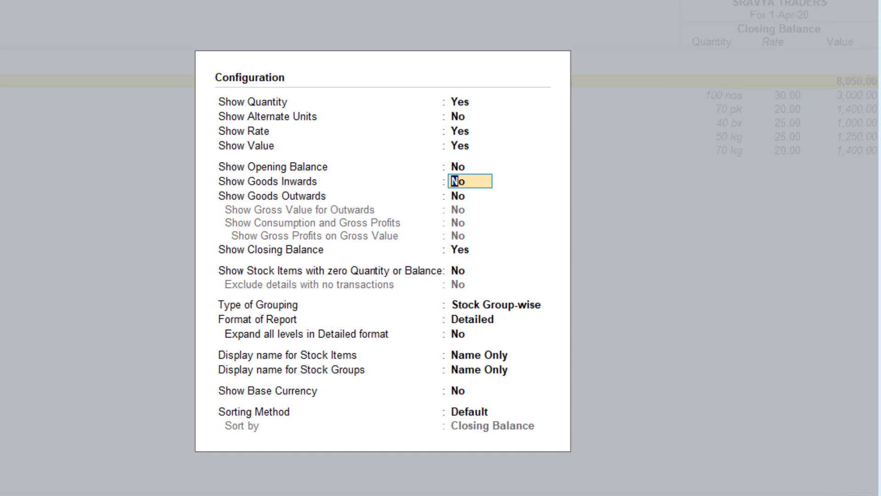
key(y)
key(y)
key(Return)
key(Return)
key(Return)
key(Return)
key(Return)
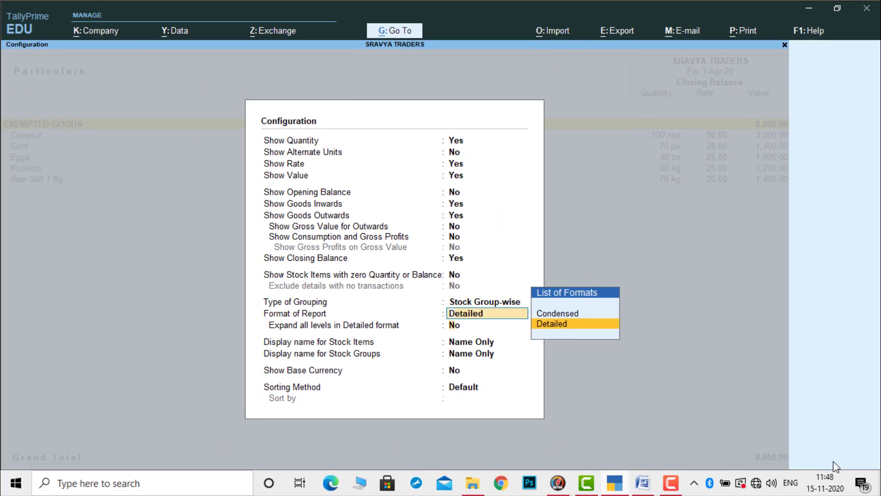
key(Return)
key(Return)
key(Return)
key(Return)
key(Return)
key(Return)
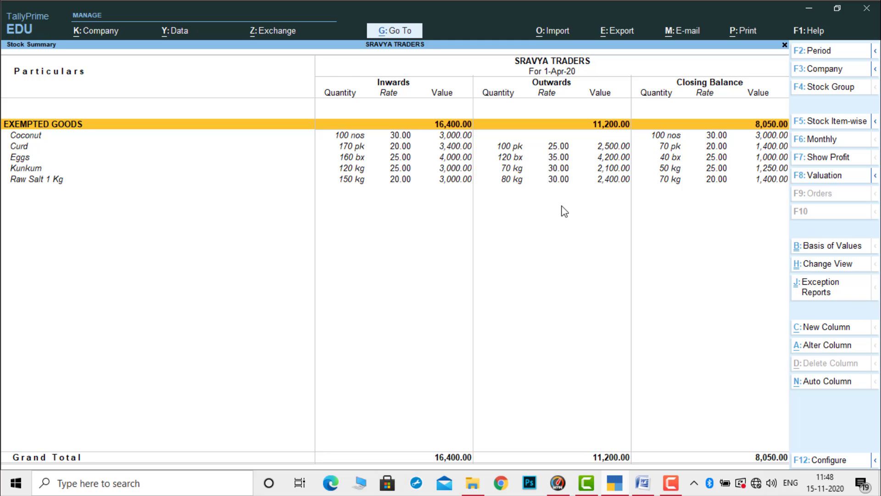
key(Escape)
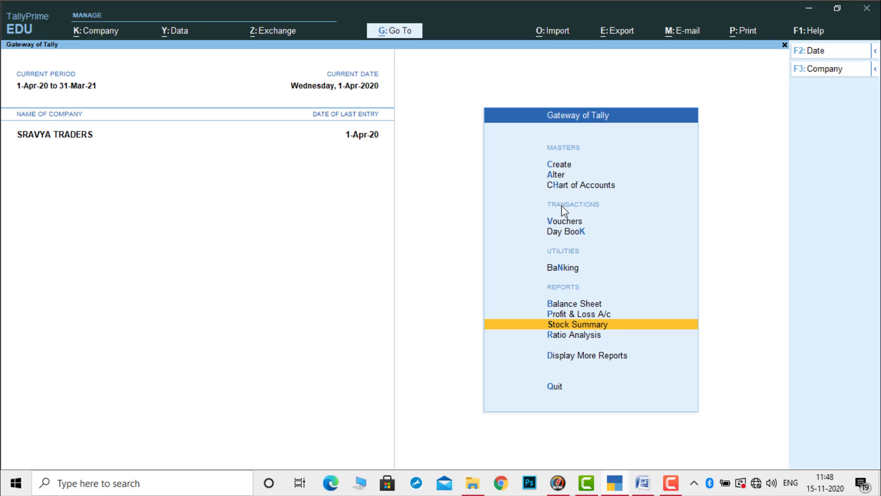